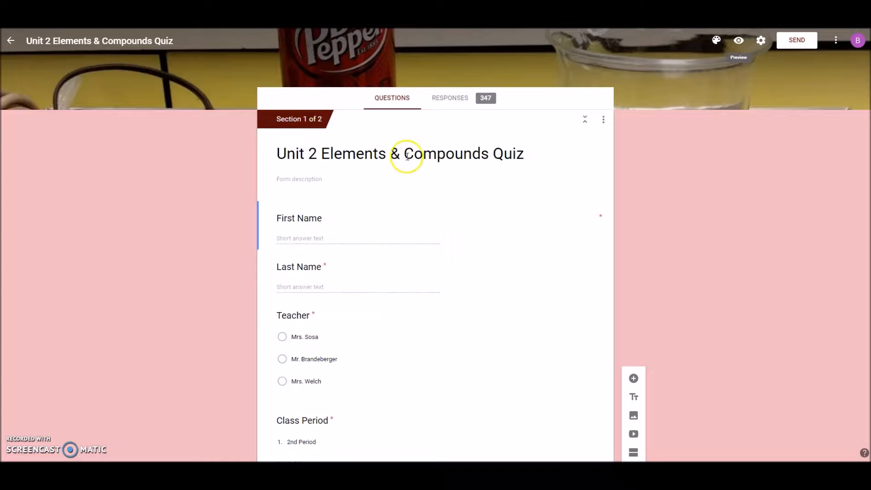
- Review the Unit 2 Elements & Compounds Quiz from the student information fields through questions 1 to 10, and return to its title
{"action": "scroll", "coordinate": [668, 269], "scroll_direction": "down", "scroll_amount": 2}
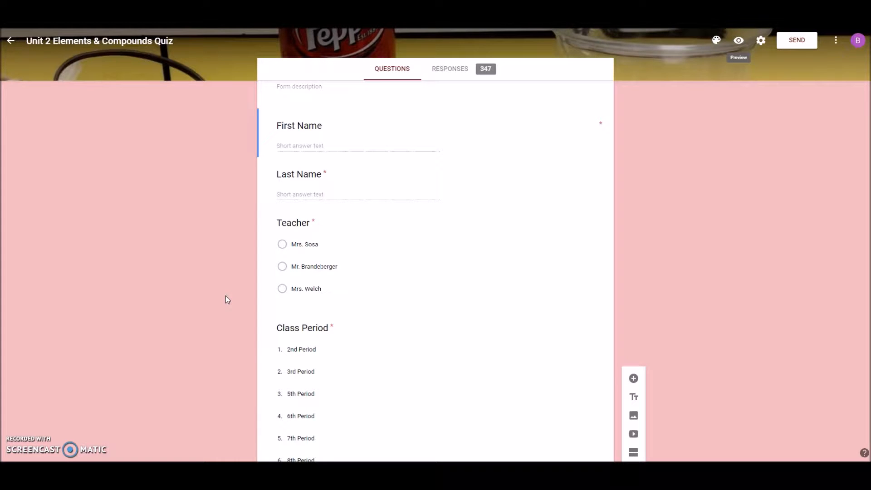
{"action": "scroll", "coordinate": [227, 309], "scroll_direction": "down", "scroll_amount": 3}
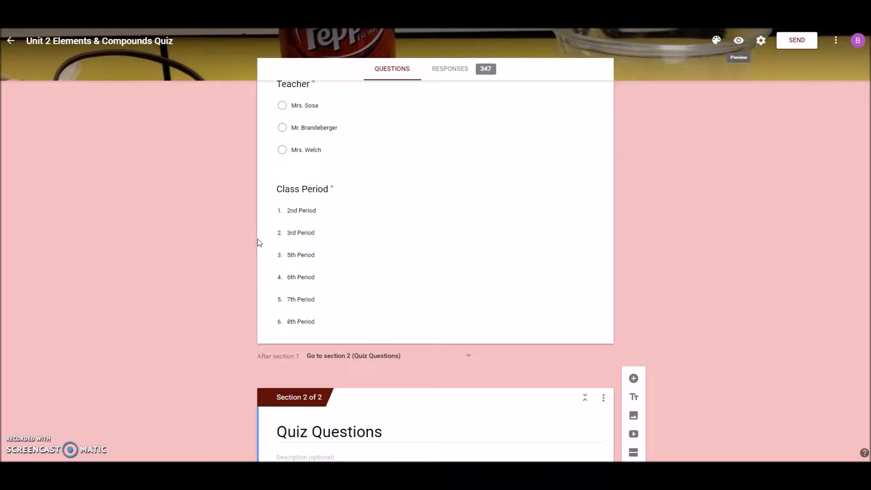
{"action": "scroll", "coordinate": [259, 378], "scroll_direction": "down", "scroll_amount": 3}
{"action": "scroll", "coordinate": [236, 363], "scroll_direction": "down", "scroll_amount": 3}
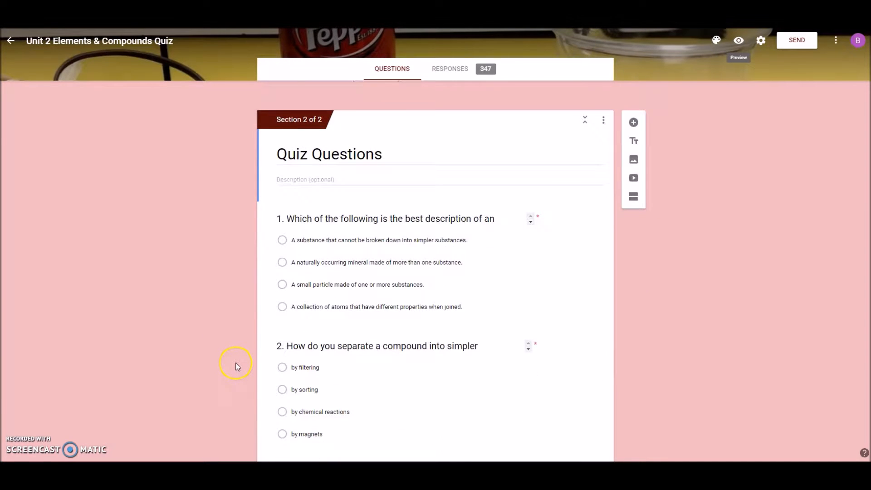
{"action": "scroll", "coordinate": [232, 350], "scroll_direction": "down", "scroll_amount": 2}
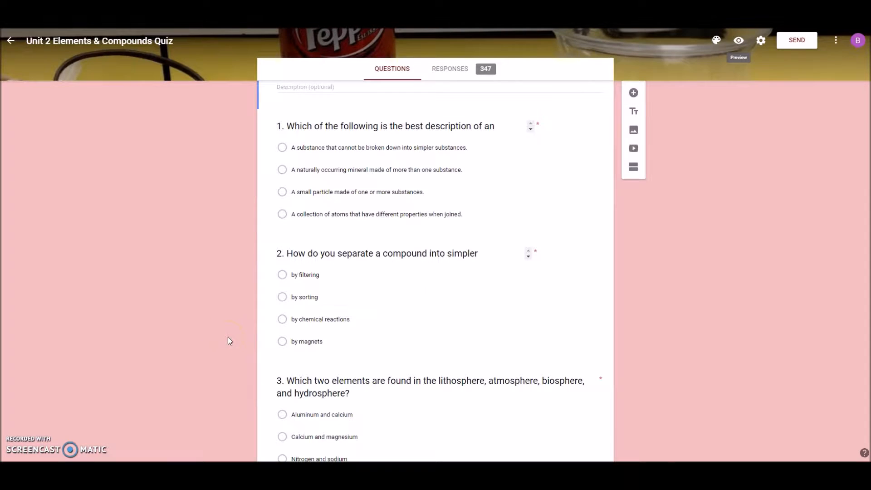
{"action": "scroll", "coordinate": [228, 337], "scroll_direction": "down", "scroll_amount": 2}
{"action": "scroll", "coordinate": [228, 337], "scroll_direction": "down", "scroll_amount": 1}
{"action": "scroll", "coordinate": [228, 337], "scroll_direction": "down", "scroll_amount": 3}
{"action": "scroll", "coordinate": [228, 336], "scroll_direction": "down", "scroll_amount": 2}
{"action": "scroll", "coordinate": [227, 336], "scroll_direction": "down", "scroll_amount": 4}
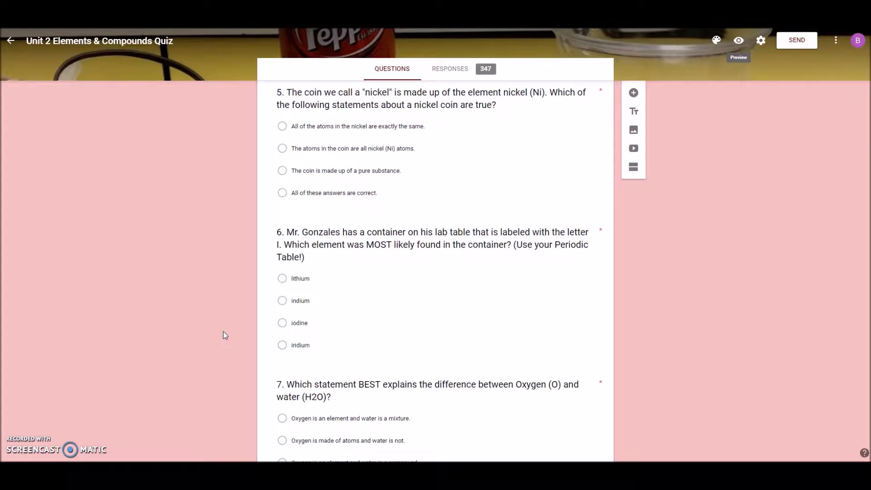
{"action": "scroll", "coordinate": [226, 336], "scroll_direction": "down", "scroll_amount": 2}
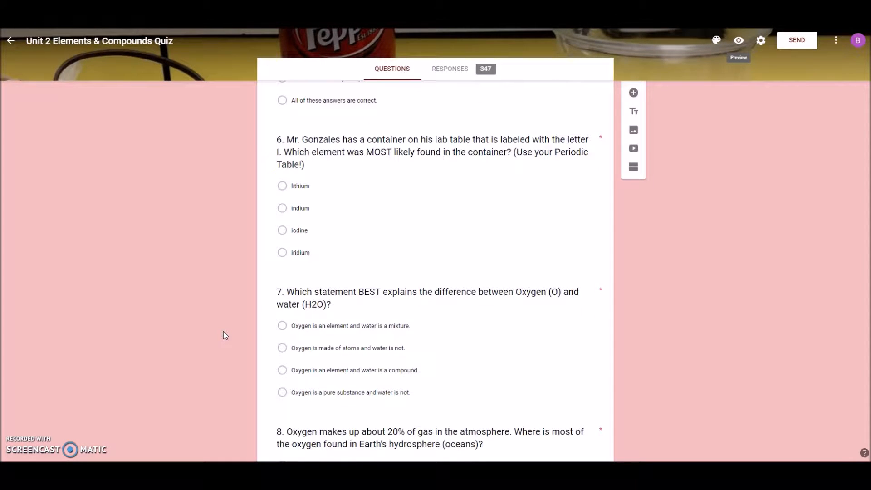
{"action": "scroll", "coordinate": [225, 336], "scroll_direction": "down", "scroll_amount": 2}
{"action": "scroll", "coordinate": [225, 336], "scroll_direction": "down", "scroll_amount": 2}
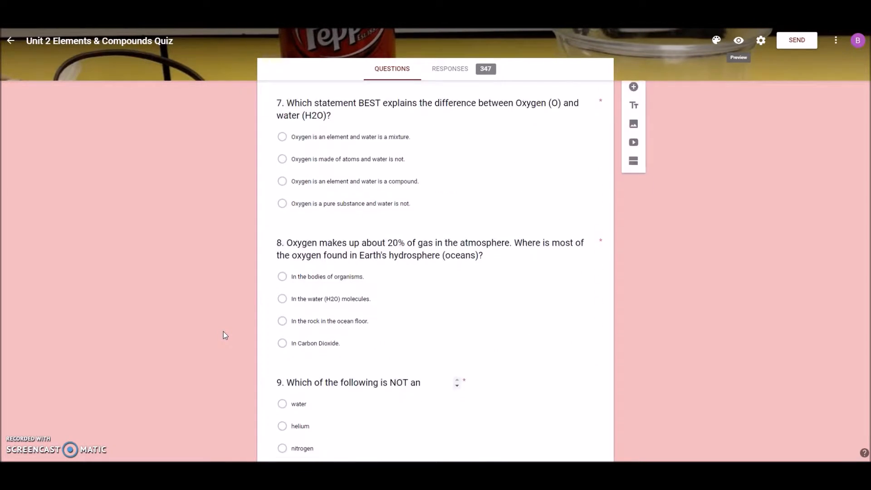
{"action": "scroll", "coordinate": [224, 332], "scroll_direction": "down", "scroll_amount": 1}
{"action": "scroll", "coordinate": [223, 332], "scroll_direction": "down", "scroll_amount": 3}
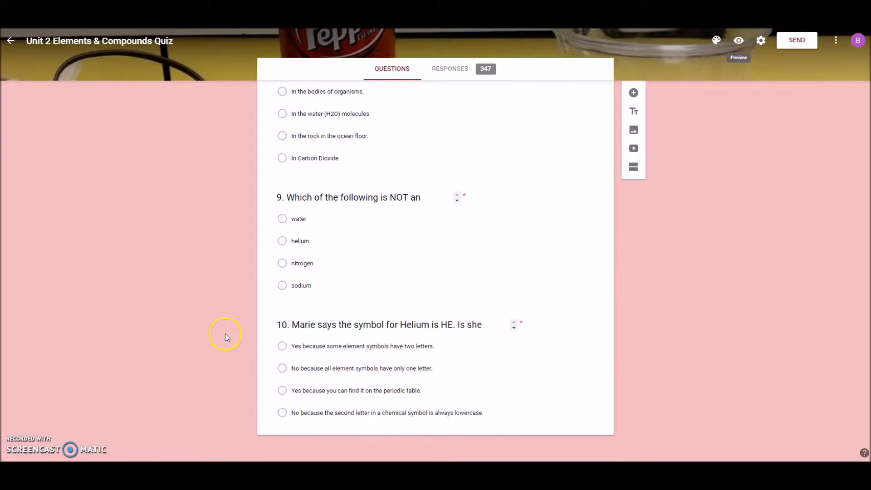
{"action": "scroll", "coordinate": [218, 337], "scroll_direction": "up", "scroll_amount": 4}
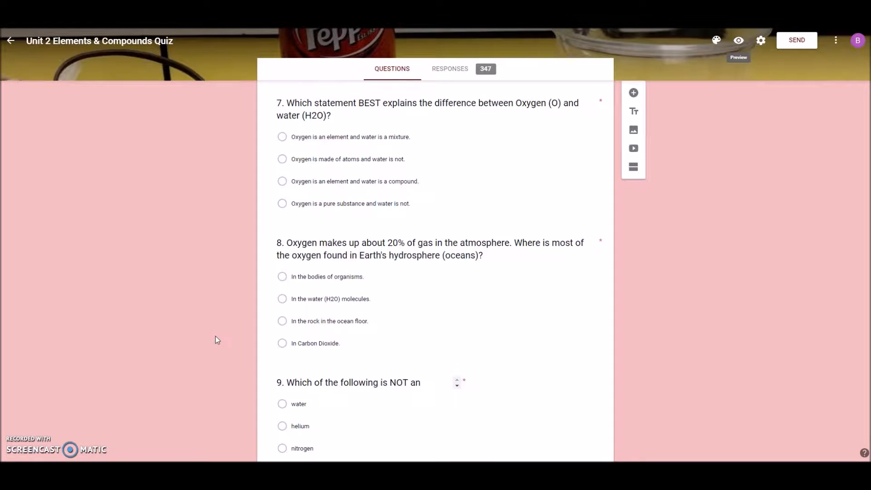
{"action": "scroll", "coordinate": [216, 336], "scroll_direction": "up", "scroll_amount": 12}
{"action": "scroll", "coordinate": [217, 339], "scroll_direction": "up", "scroll_amount": 15}
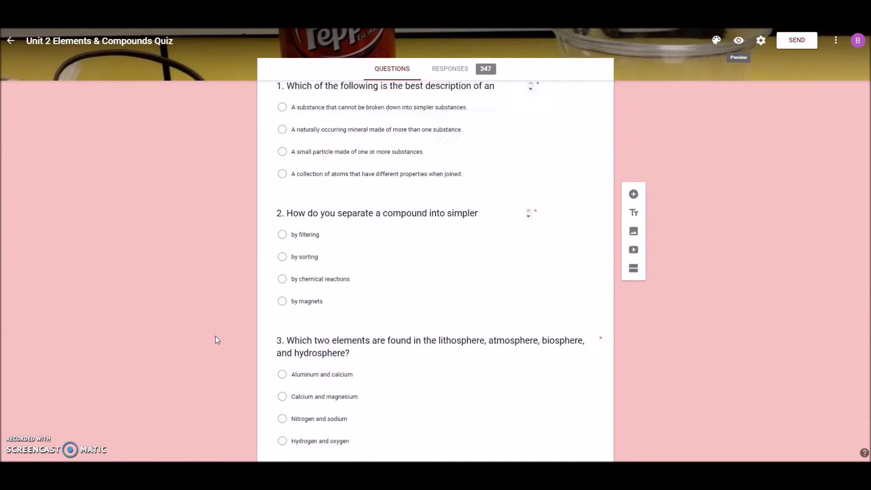
{"action": "scroll", "coordinate": [216, 340], "scroll_direction": "up", "scroll_amount": 1}
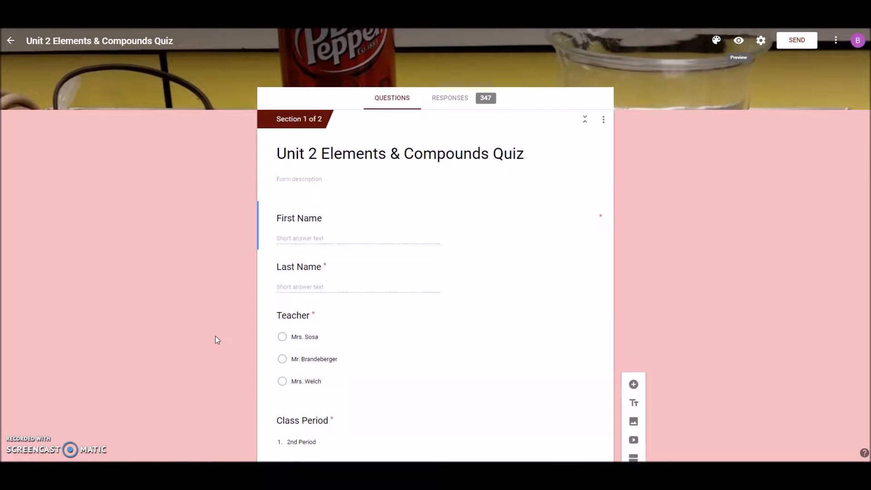
- Open the quiz's response summary and examine the score insights and the answer charts for questions 1 to 5
{"action": "left_click", "coordinate": [449, 100]}
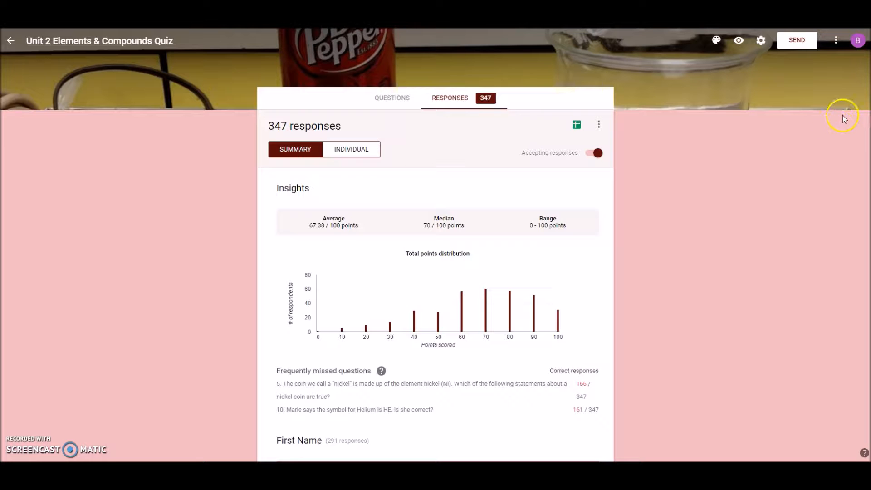
{"action": "left_click_drag", "start_coordinate": [870, 43], "coordinate": [862, 405]}
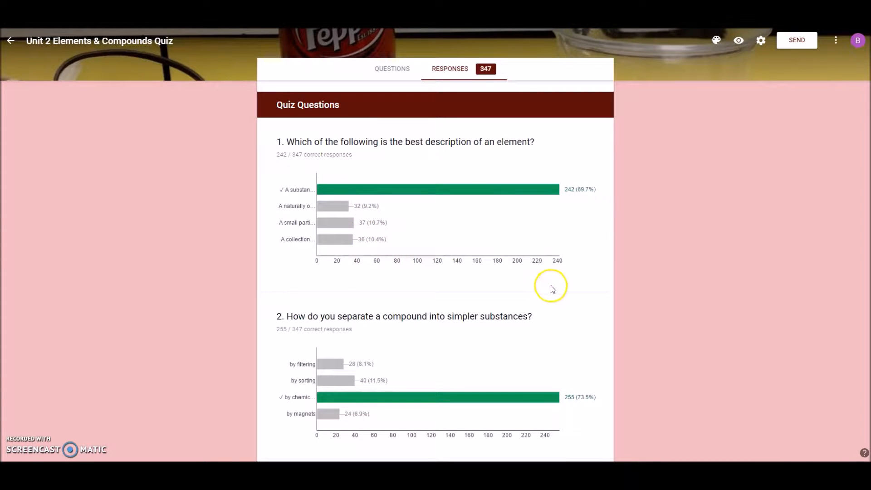
{"action": "scroll", "coordinate": [549, 287], "scroll_direction": "down", "scroll_amount": 2}
{"action": "scroll", "coordinate": [553, 289], "scroll_direction": "down", "scroll_amount": 3}
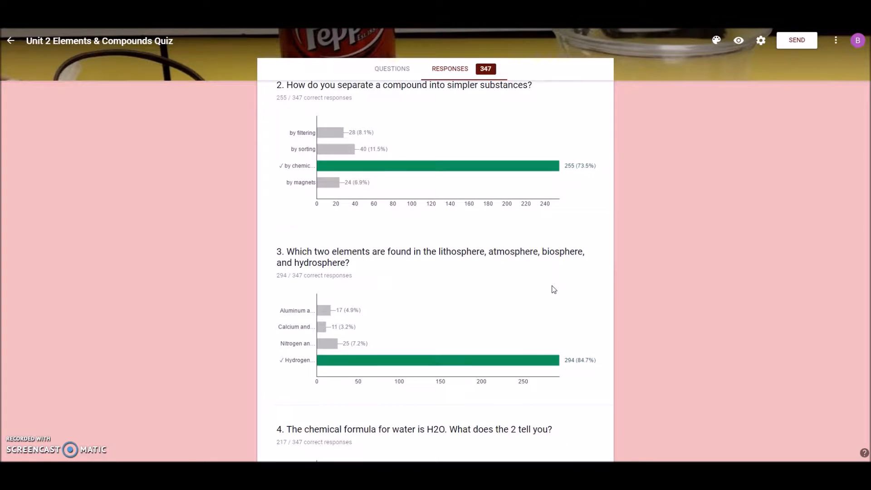
{"action": "scroll", "coordinate": [554, 289], "scroll_direction": "down", "scroll_amount": 3}
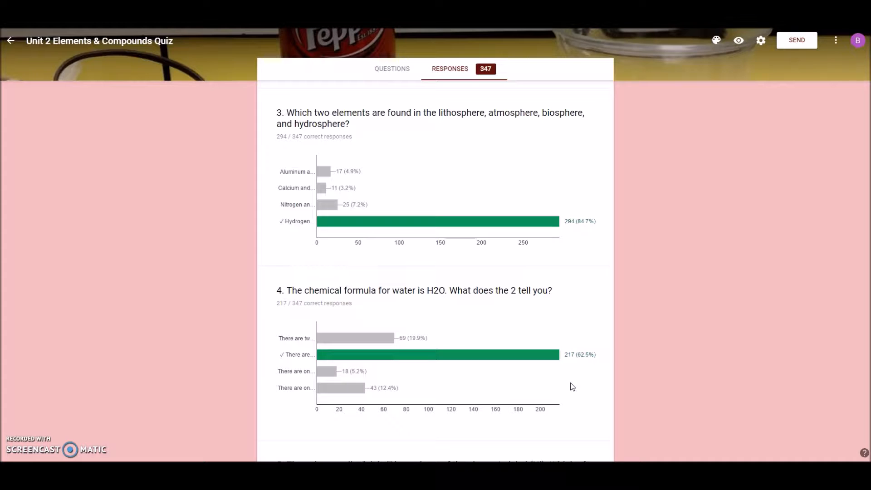
{"action": "scroll", "coordinate": [563, 387], "scroll_direction": "down", "scroll_amount": 4}
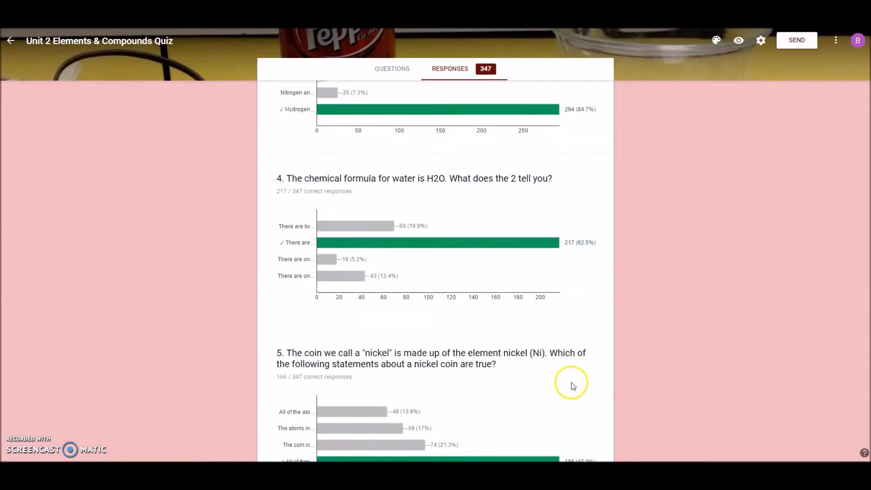
{"action": "scroll", "coordinate": [588, 373], "scroll_direction": "down", "scroll_amount": 1}
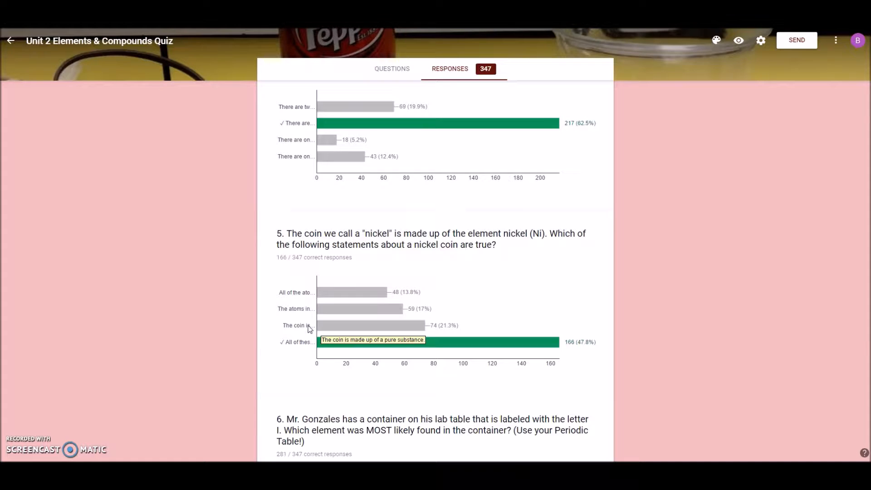
{"action": "left_click", "coordinate": [307, 342]}
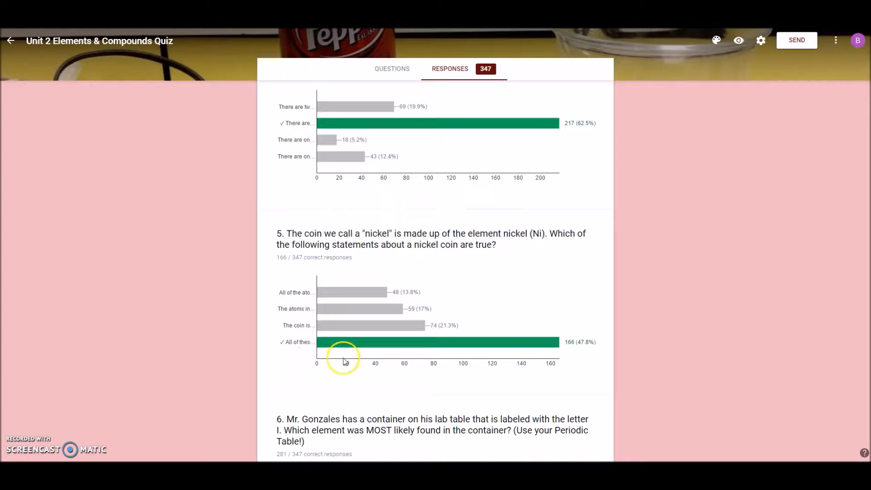
- Examine the answer charts for questions 6 to 10, including the third answer choice of the Helium symbol question
{"action": "scroll", "coordinate": [665, 394], "scroll_direction": "down", "scroll_amount": 3}
{"action": "scroll", "coordinate": [665, 394], "scroll_direction": "down", "scroll_amount": 4}
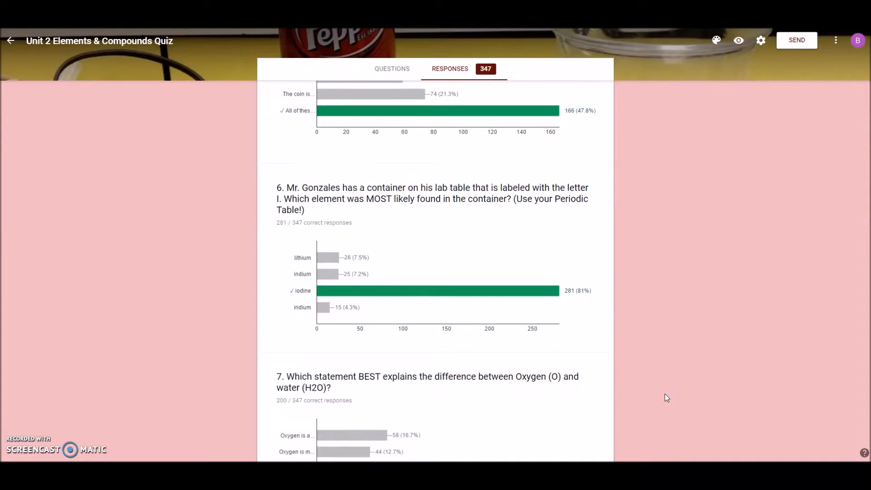
{"action": "scroll", "coordinate": [665, 394], "scroll_direction": "down", "scroll_amount": 1}
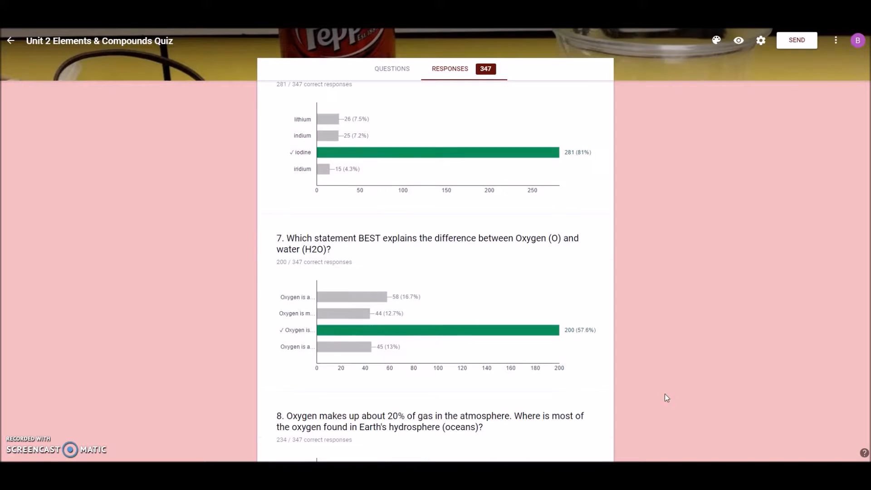
{"action": "scroll", "coordinate": [665, 398], "scroll_direction": "down", "scroll_amount": 4}
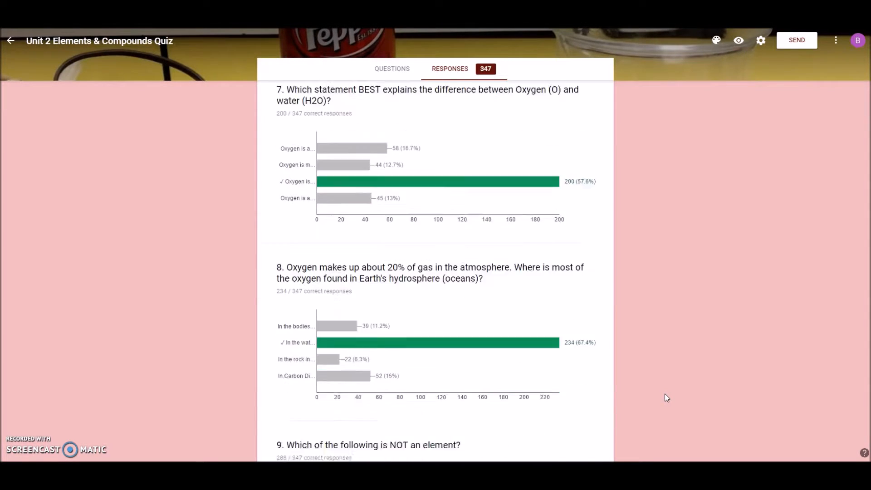
{"action": "scroll", "coordinate": [665, 394], "scroll_direction": "down", "scroll_amount": 2}
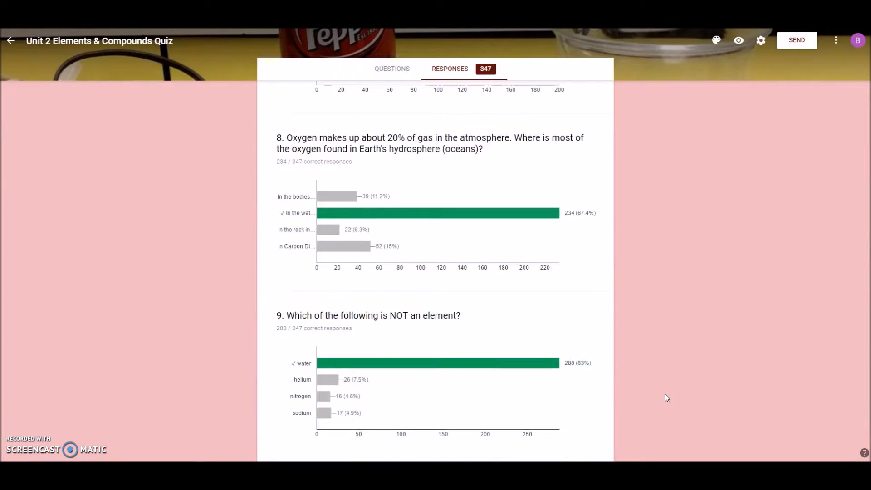
{"action": "scroll", "coordinate": [666, 394], "scroll_direction": "down", "scroll_amount": 4}
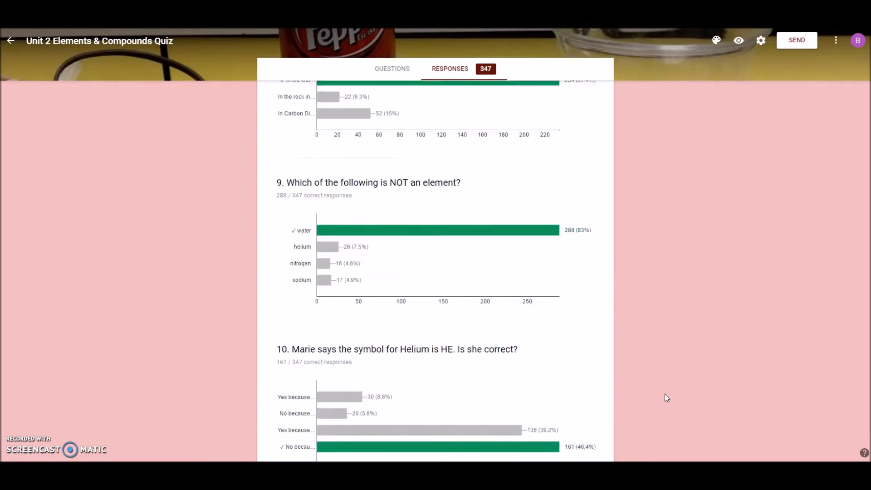
{"action": "left_click", "coordinate": [625, 390]}
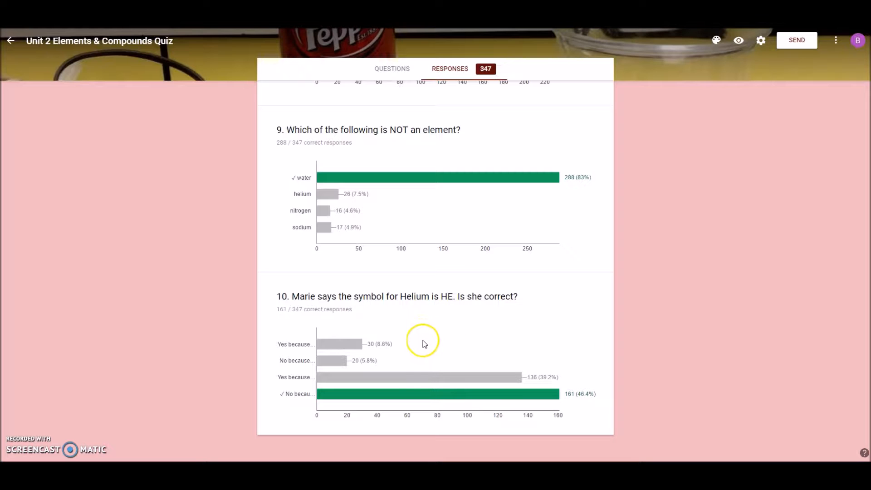
{"action": "mouse_move", "coordinate": [425, 402]}
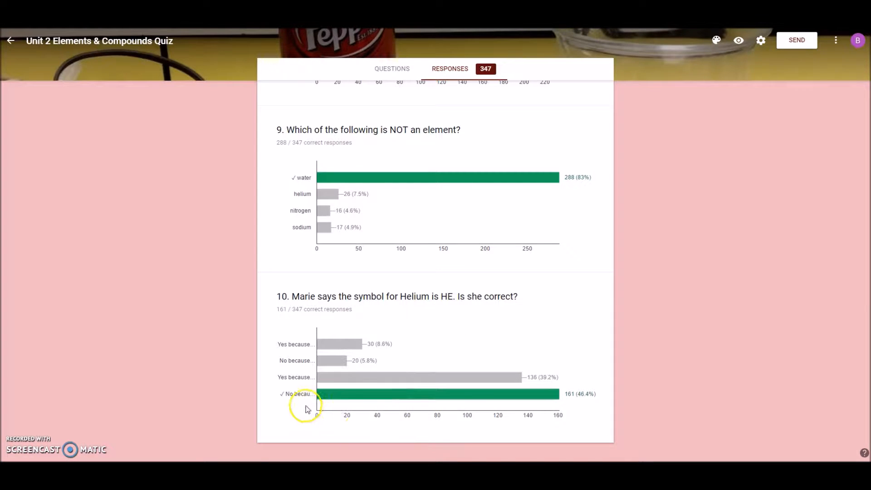
{"action": "left_click", "coordinate": [302, 380]}
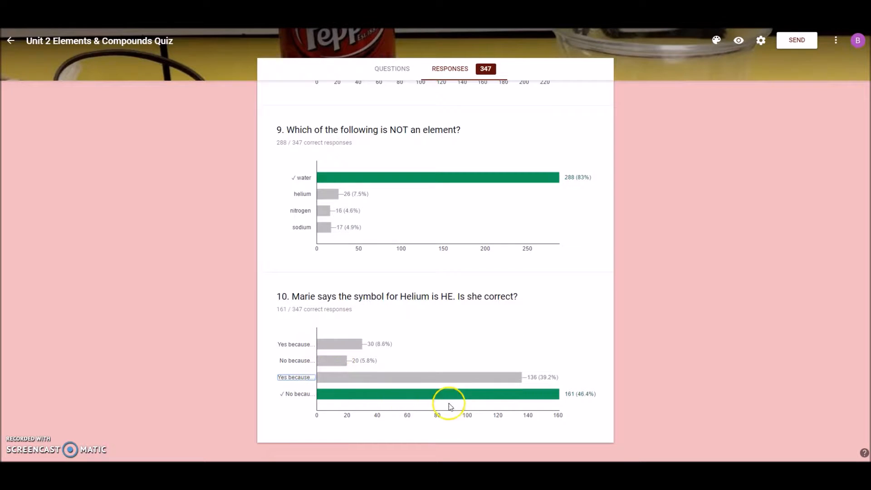
{"action": "left_click", "coordinate": [646, 398]}
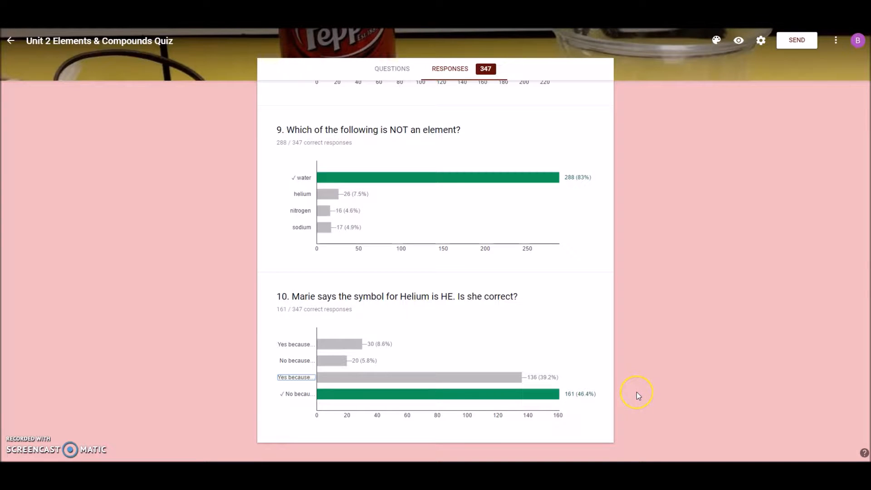
- Open the spreadsheet linked to the quiz responses
{"action": "scroll", "coordinate": [636, 392], "scroll_direction": "up", "scroll_amount": 7}
{"action": "scroll", "coordinate": [636, 392], "scroll_direction": "up", "scroll_amount": 12}
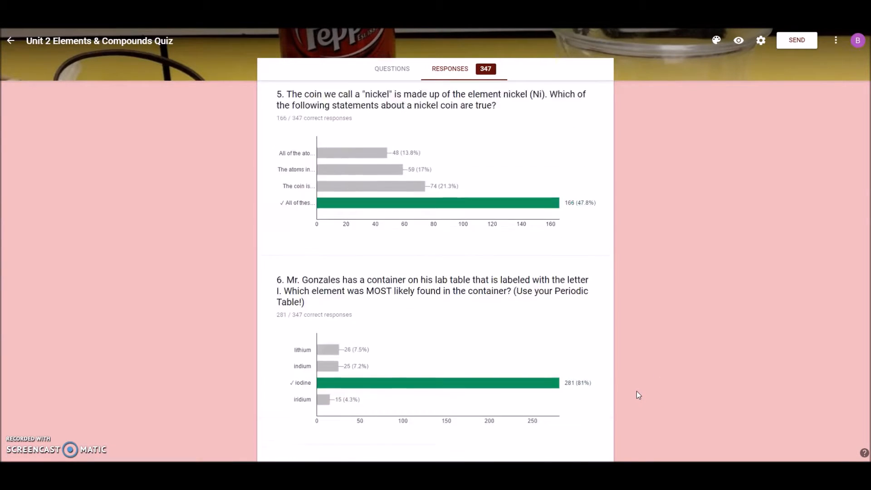
{"action": "left_click", "coordinate": [790, 422]}
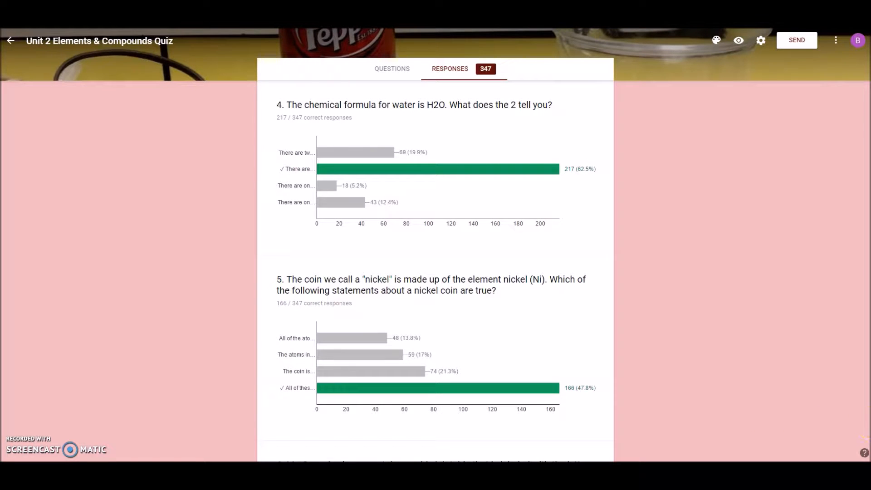
{"action": "scroll", "coordinate": [848, 72], "scroll_direction": "up", "scroll_amount": 20}
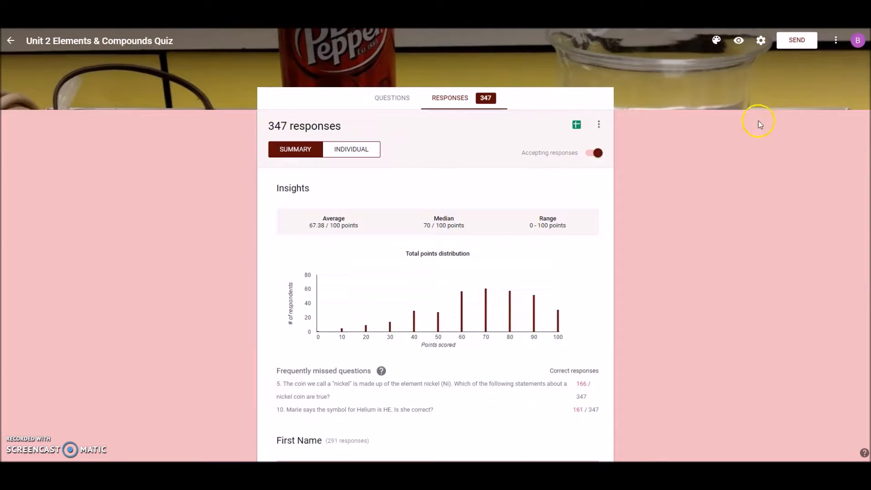
{"action": "left_click", "coordinate": [577, 128]}
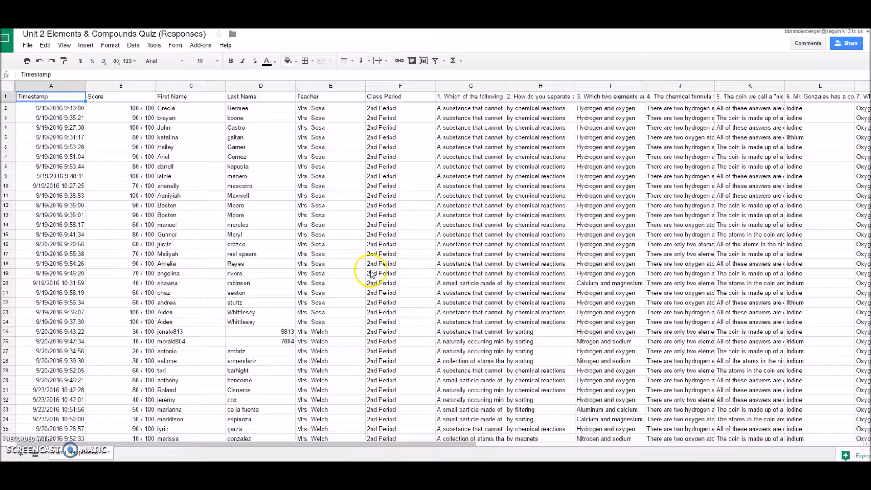
- Examine the student rows in the response spreadsheet by score, teacher and class period for the 2nd and 3rd periods
{"action": "scroll", "coordinate": [371, 274], "scroll_direction": "down", "scroll_amount": 5}
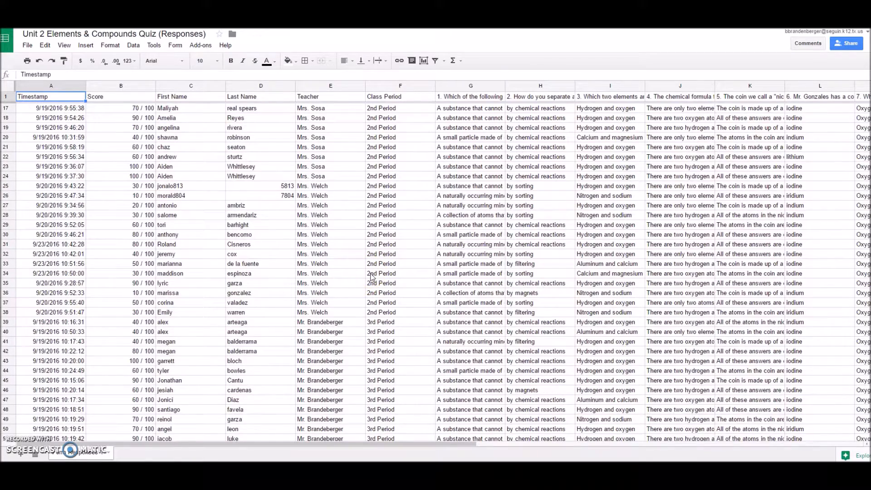
{"action": "scroll", "coordinate": [371, 277], "scroll_direction": "down", "scroll_amount": 1}
{"action": "scroll", "coordinate": [371, 277], "scroll_direction": "down", "scroll_amount": 1}
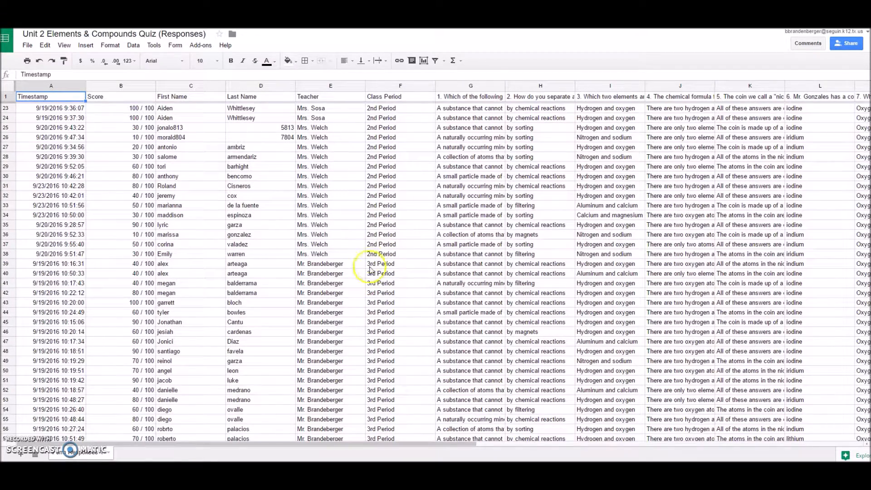
{"action": "scroll", "coordinate": [367, 195], "scroll_direction": "up", "scroll_amount": 4}
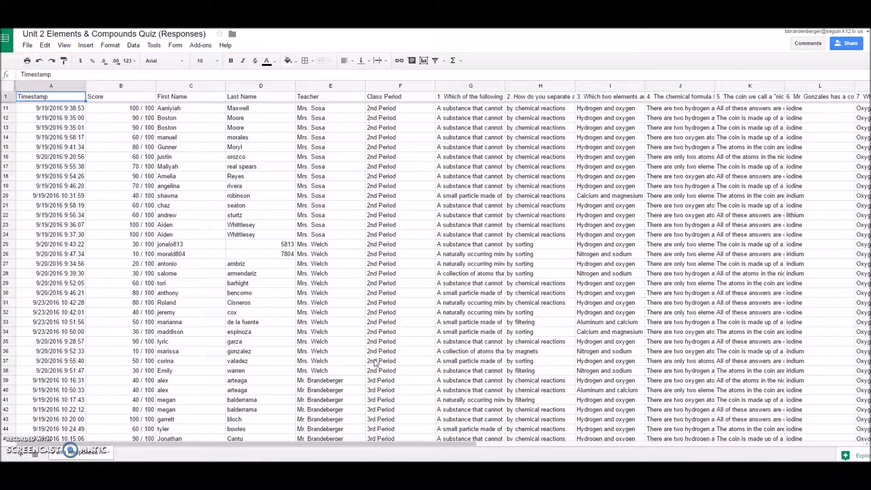
{"action": "scroll", "coordinate": [373, 350], "scroll_direction": "down", "scroll_amount": 6}
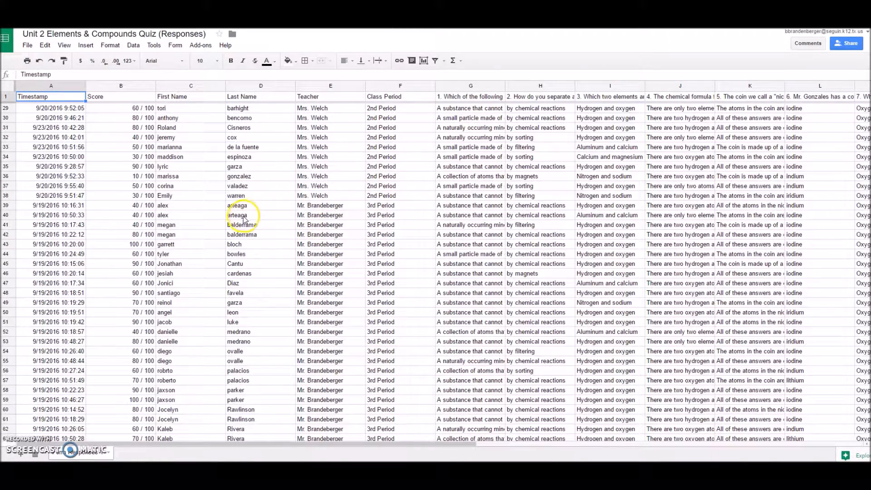
- Examine the remaining response rows for the 3rd and 5th periods, comparing scores, teachers and repeated attempts
{"action": "scroll", "coordinate": [317, 262], "scroll_direction": "down", "scroll_amount": 7}
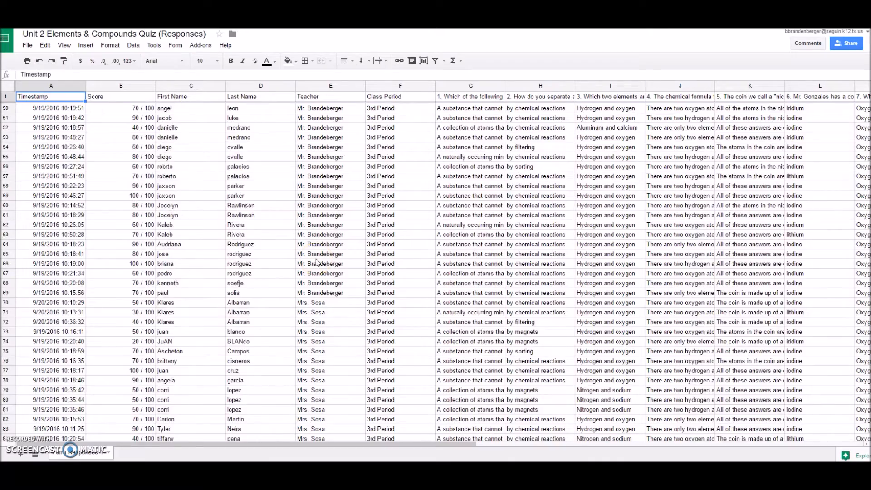
{"action": "scroll", "coordinate": [317, 262], "scroll_direction": "down", "scroll_amount": 8}
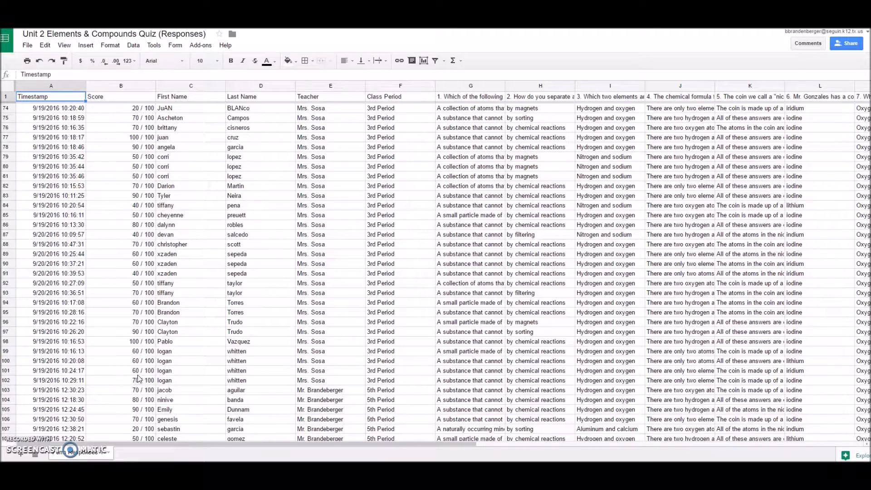
{"action": "scroll", "coordinate": [166, 361], "scroll_direction": "down", "scroll_amount": 7}
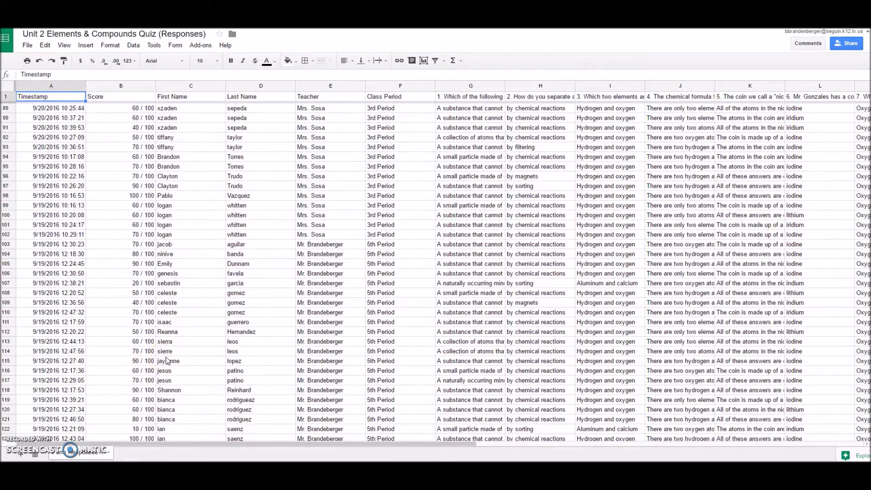
{"action": "scroll", "coordinate": [166, 361], "scroll_direction": "up", "scroll_amount": 10}
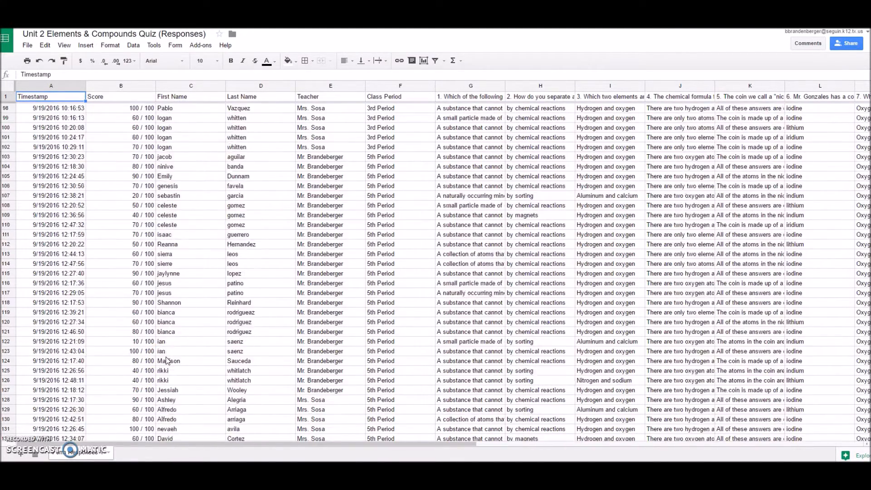
{"action": "scroll", "coordinate": [166, 361], "scroll_direction": "up", "scroll_amount": 20}
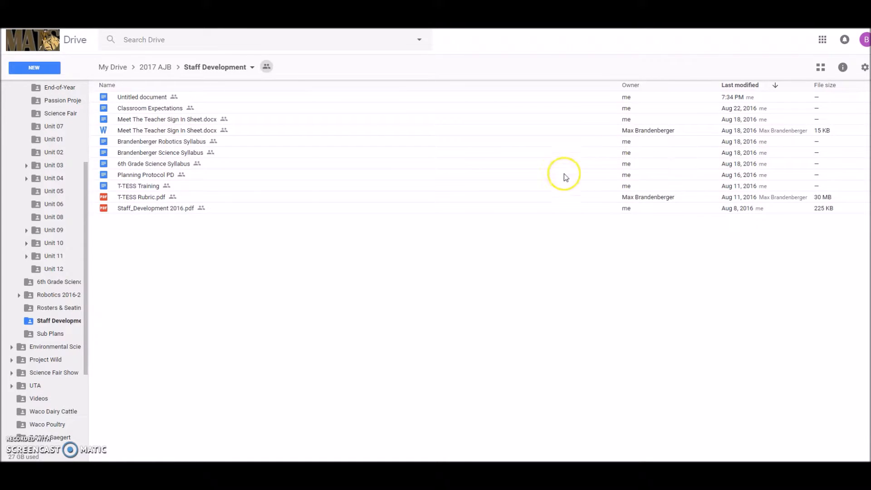
- Create a new Google Forms form in the shared Staff Development folder of Google Drive, accepting the folder's sharing permissions
{"action": "left_click", "coordinate": [40, 73]}
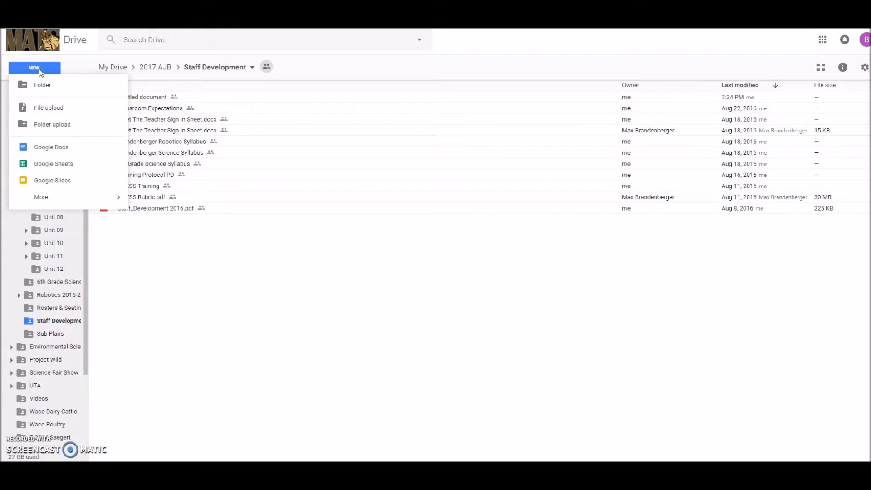
{"action": "left_click", "coordinate": [73, 203]}
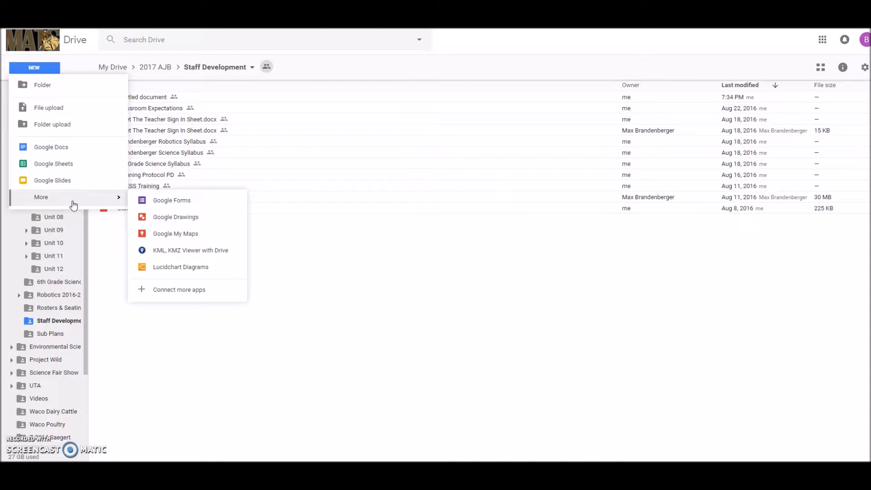
{"action": "left_click", "coordinate": [175, 206]}
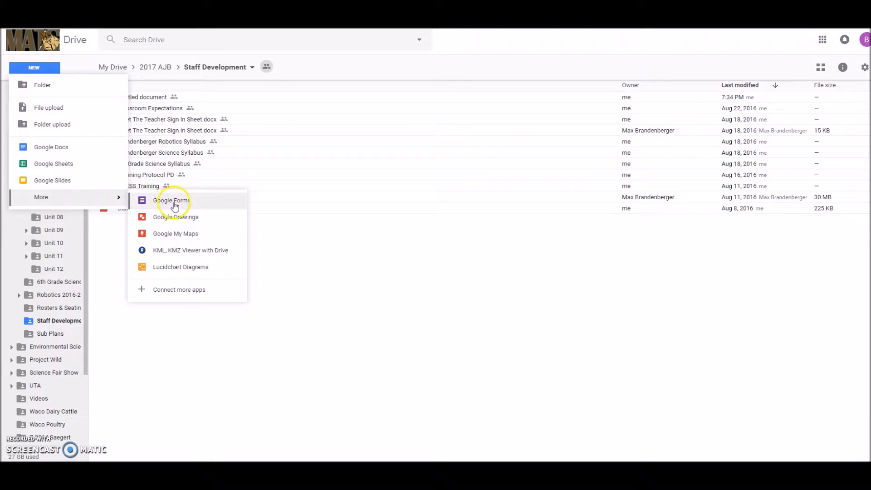
{"action": "left_click", "coordinate": [190, 204]}
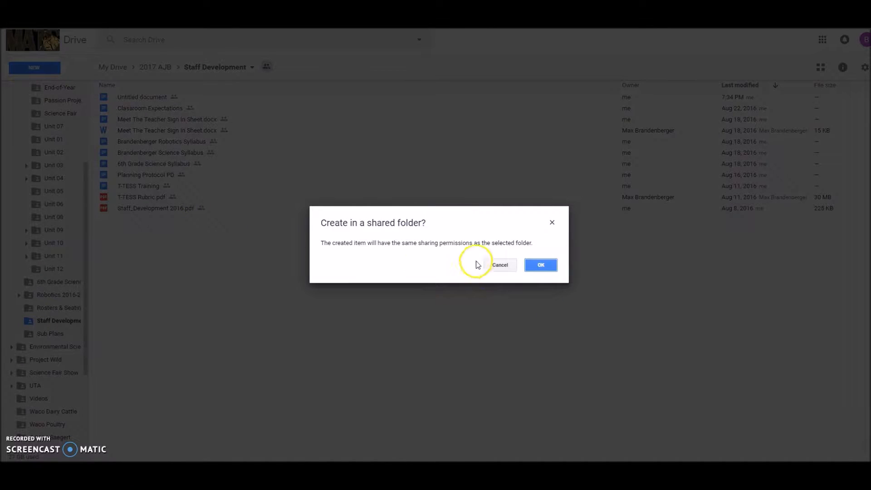
{"action": "left_click", "coordinate": [546, 266]}
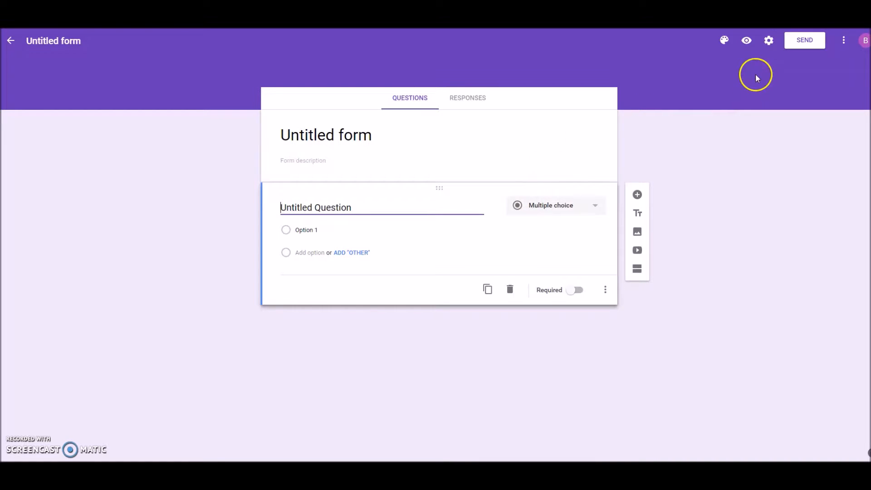
- Make the form a quiz in its settings and stop respondents from seeing the correct answers
{"action": "left_click", "coordinate": [770, 41]}
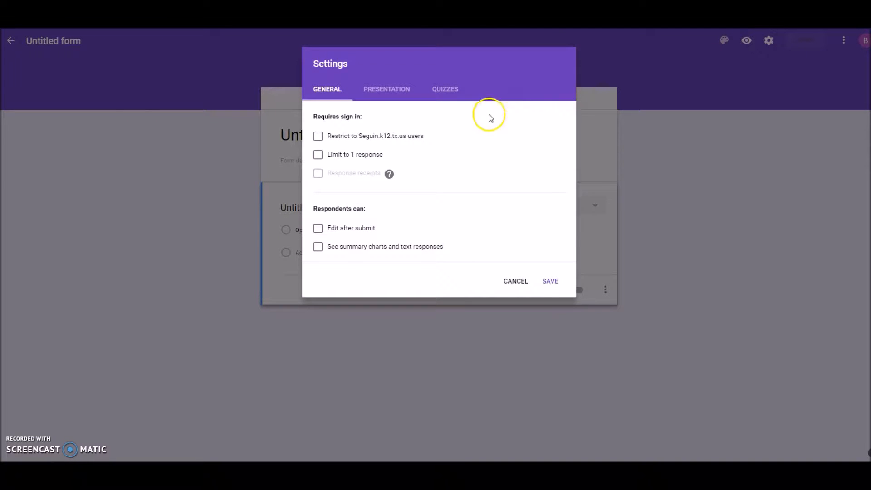
{"action": "left_click", "coordinate": [443, 94]}
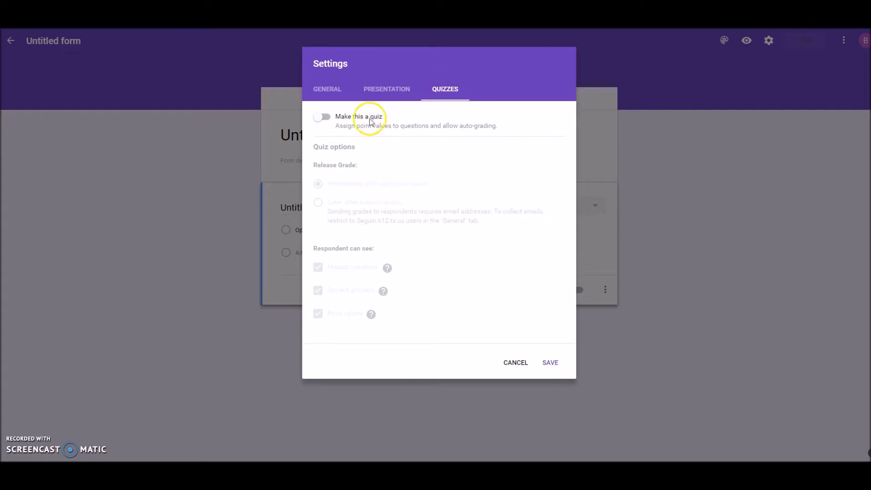
{"action": "left_click", "coordinate": [325, 118]}
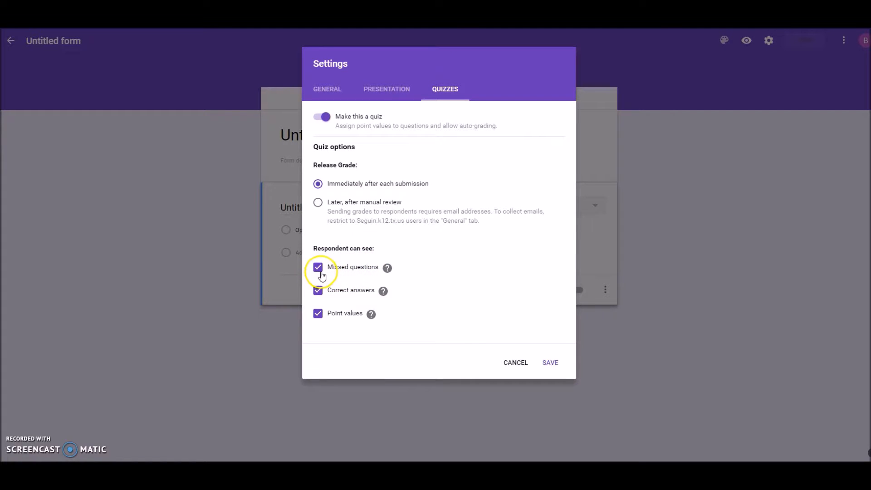
{"action": "left_click", "coordinate": [318, 292]}
- Review the form's general and presentation settings and save the quiz settings
{"action": "left_click", "coordinate": [333, 93]}
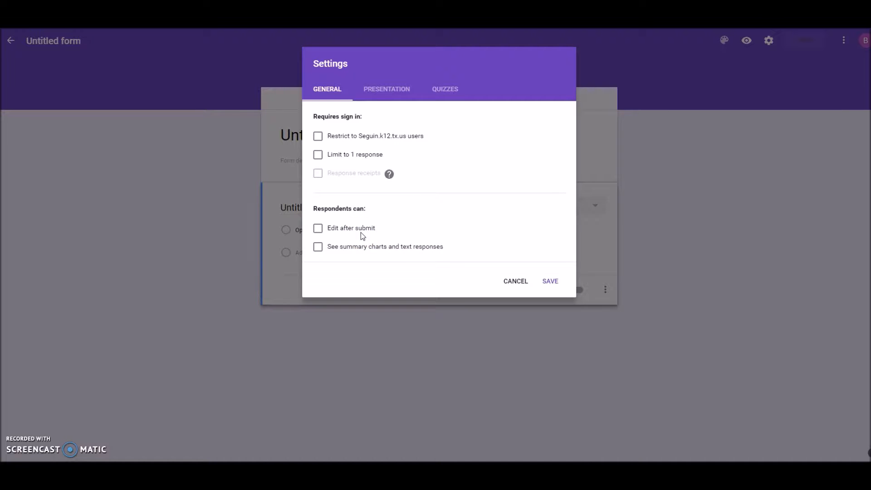
{"action": "left_click", "coordinate": [391, 91]}
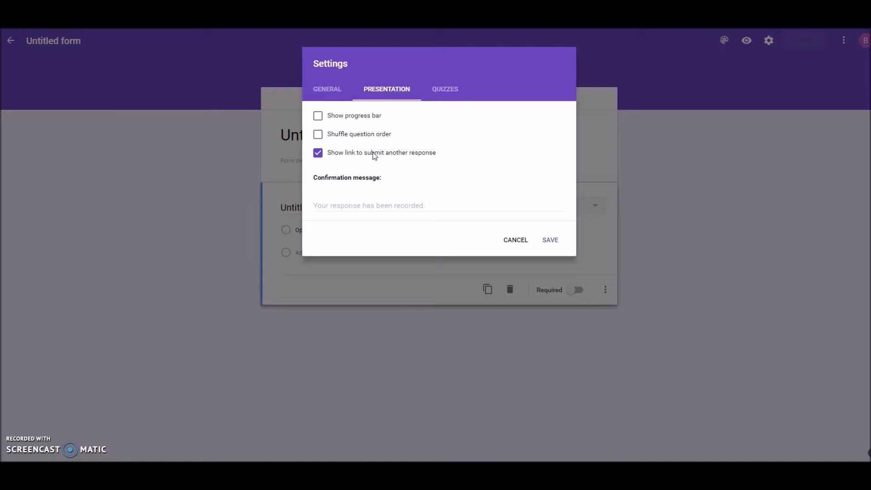
{"action": "left_click", "coordinate": [444, 91]}
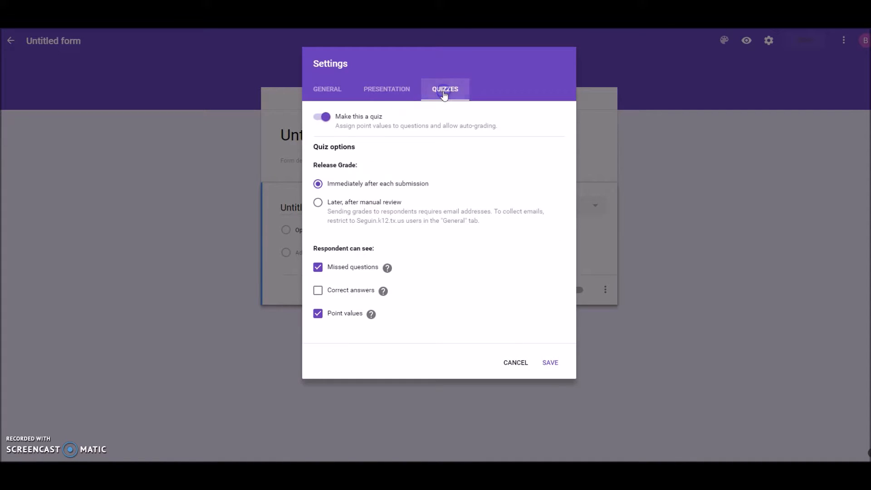
{"action": "left_click", "coordinate": [550, 363]}
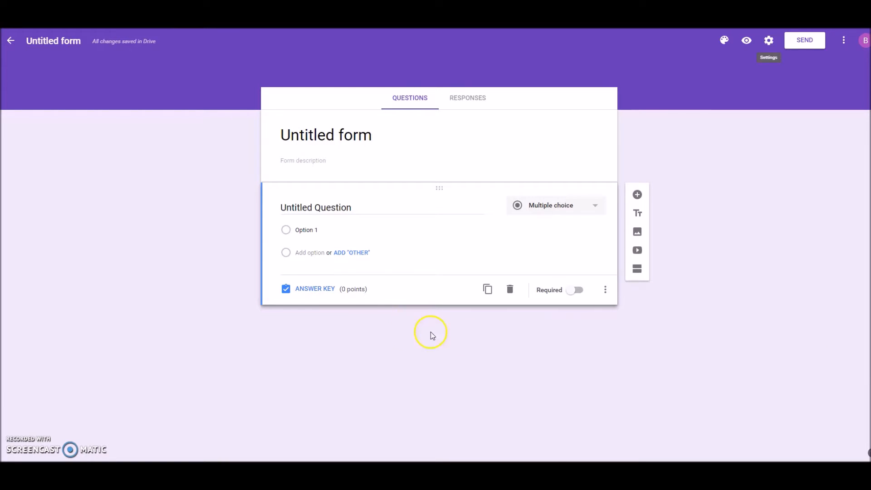
{"action": "left_click", "coordinate": [312, 208]}
{"action": "triple_click", "coordinate": [316, 208]}
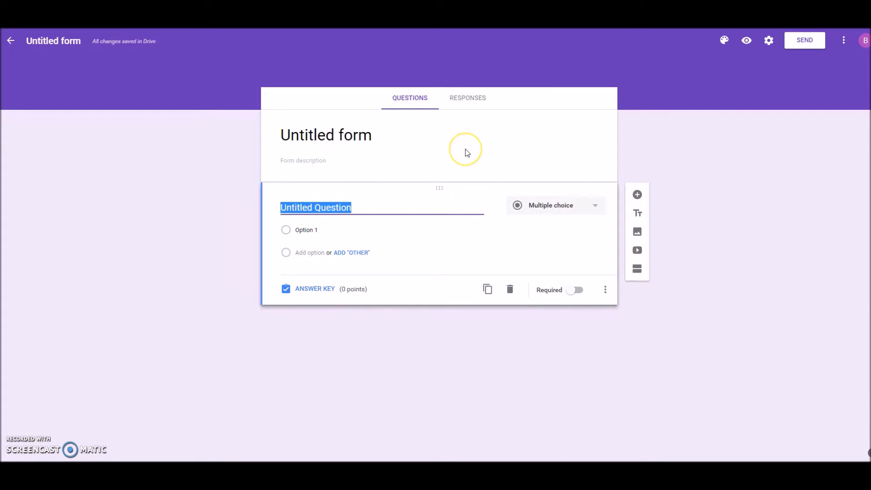
{"action": "type", "text": "Las"}
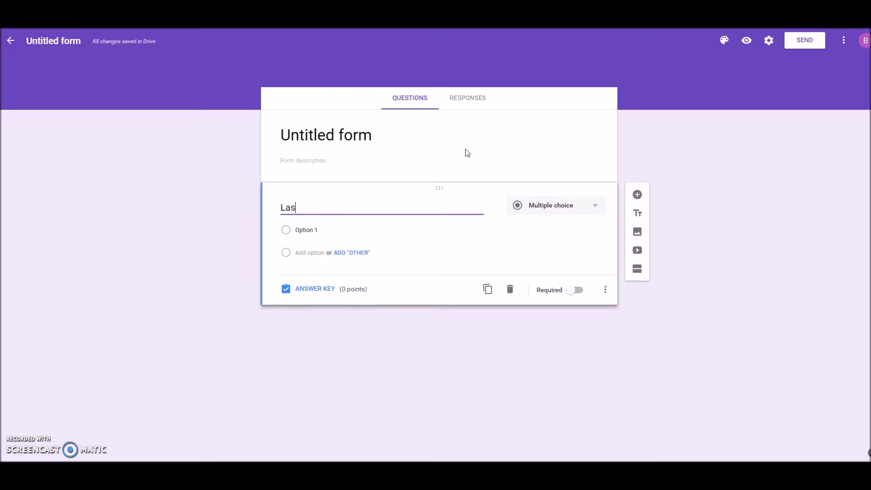
{"action": "type", "text": "t Name"}
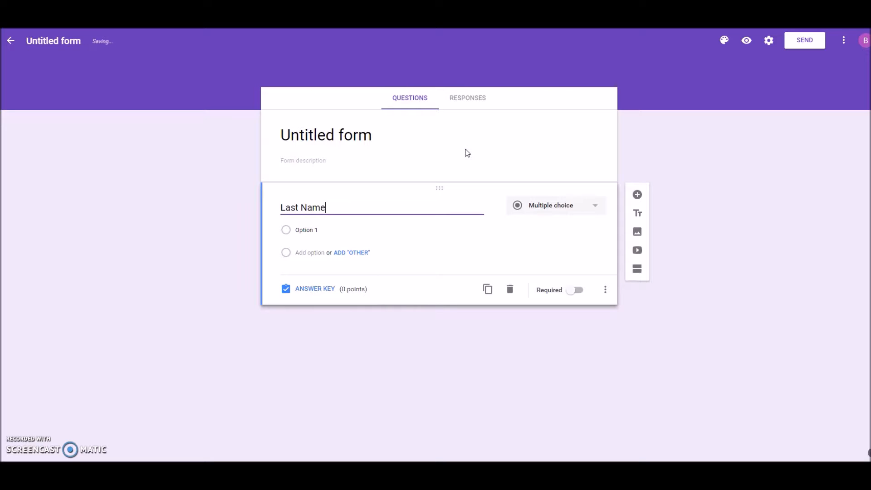
{"action": "key", "text": "BackSpace"}
{"action": "key", "text": "BackSpace"}
{"action": "key", "text": "BackSpace"}
{"action": "key", "text": "BackSpace"}
{"action": "key", "text": "BackSpace"}
{"action": "key", "text": "BackSpace"}
{"action": "key", "text": "BackSpace"}
{"action": "key", "text": "BackSpace"}
{"action": "key", "text": "BackSpace"}
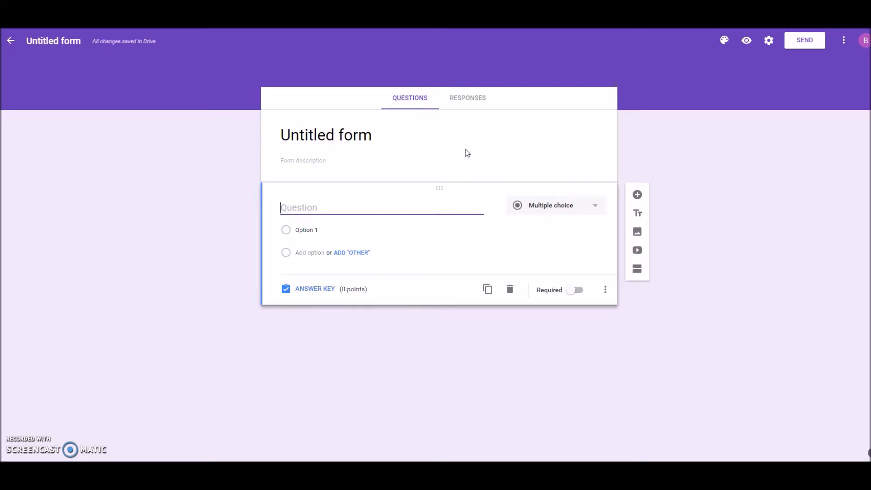
- Title the first question "First Name" and make it a required short-answer question
{"action": "type", "text": "First Name"}
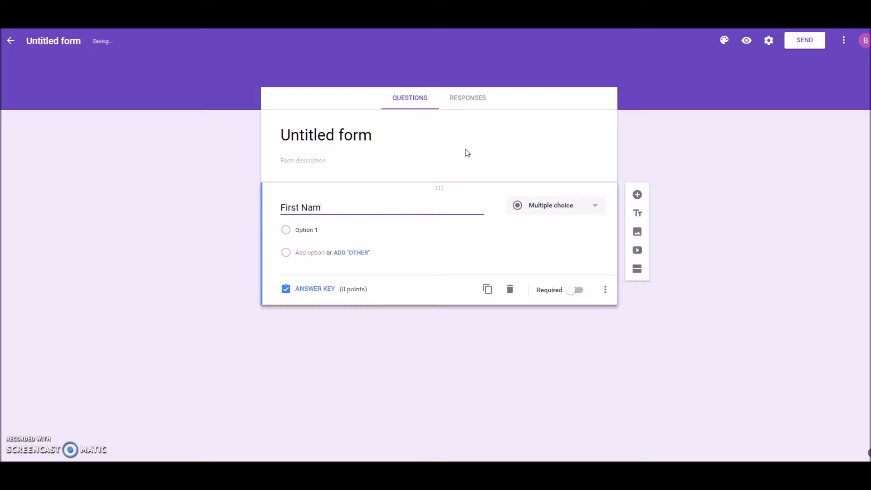
{"action": "left_click", "coordinate": [582, 209]}
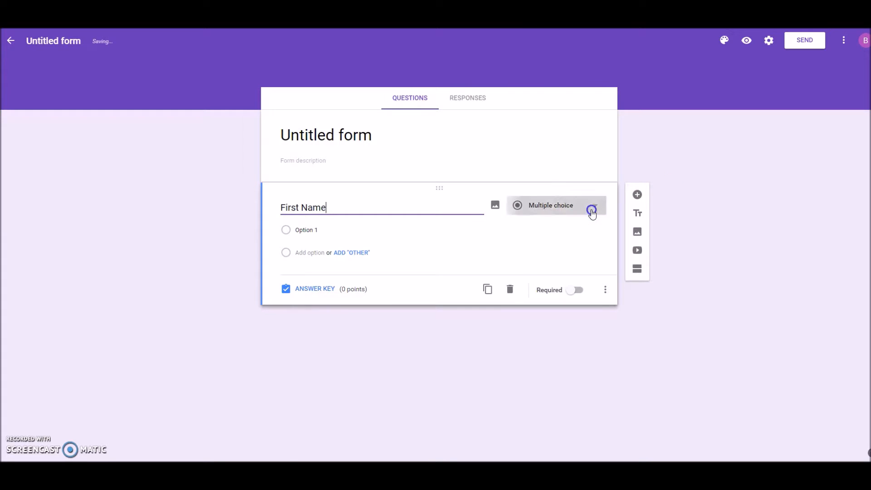
{"action": "left_click", "coordinate": [570, 162]}
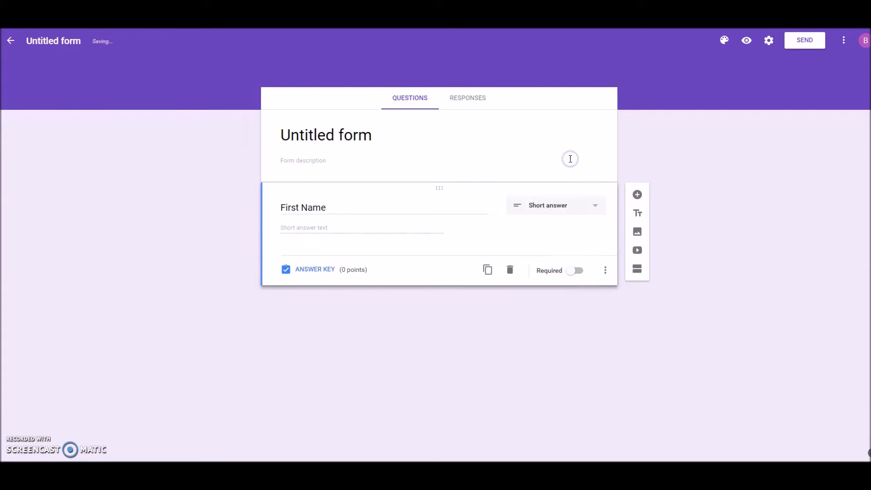
{"action": "left_click", "coordinate": [580, 272]}
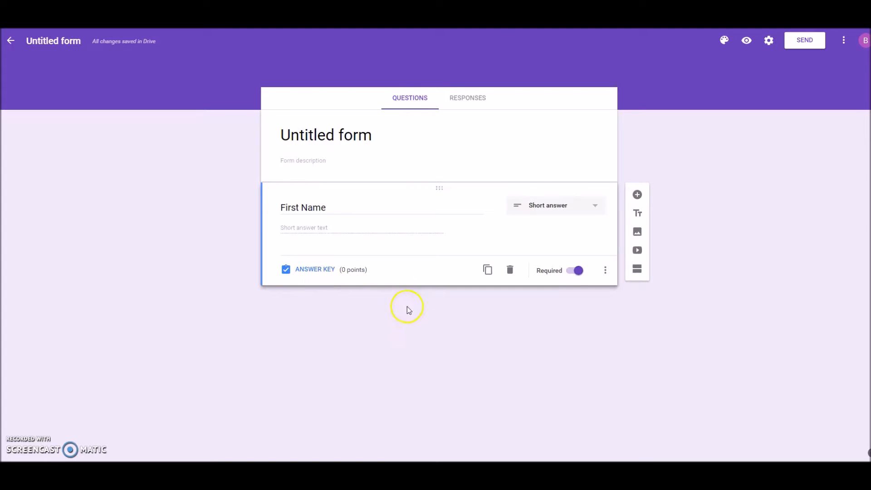
- Add a second question titled "Last Name" as a required short-answer question
{"action": "left_click", "coordinate": [638, 195]}
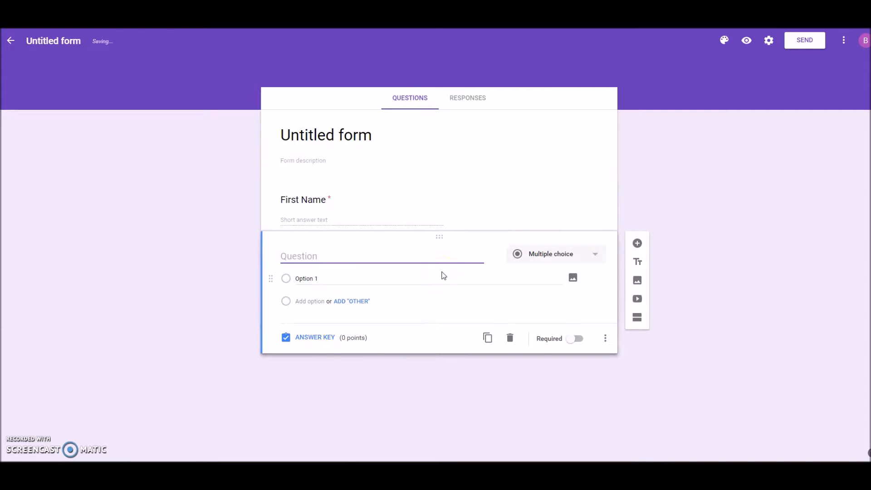
{"action": "type", "text": "Last Name"}
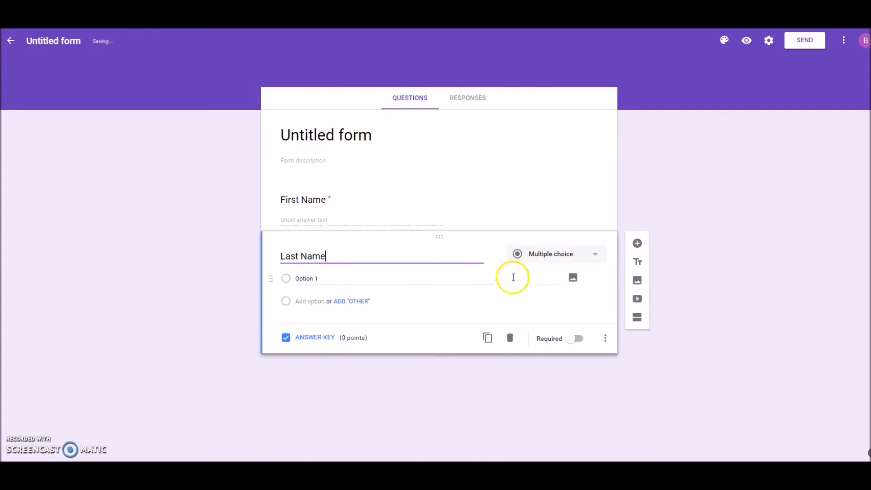
{"action": "left_click", "coordinate": [595, 254]}
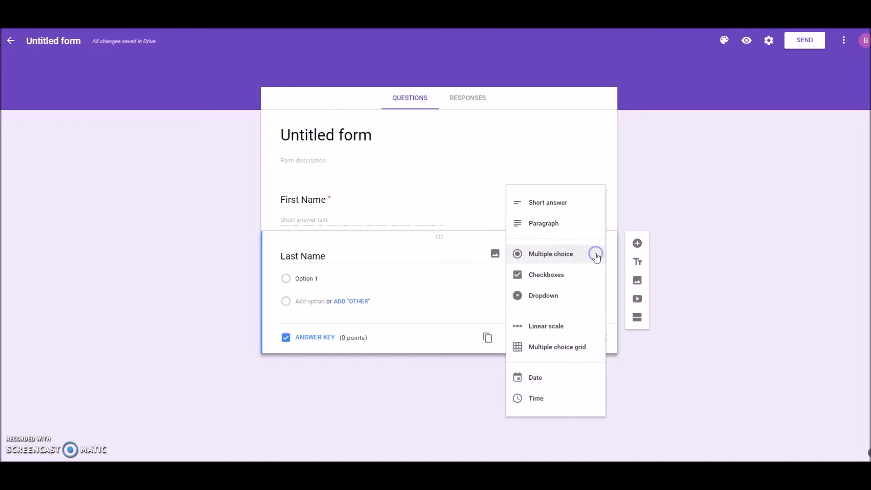
{"action": "left_click", "coordinate": [587, 203]}
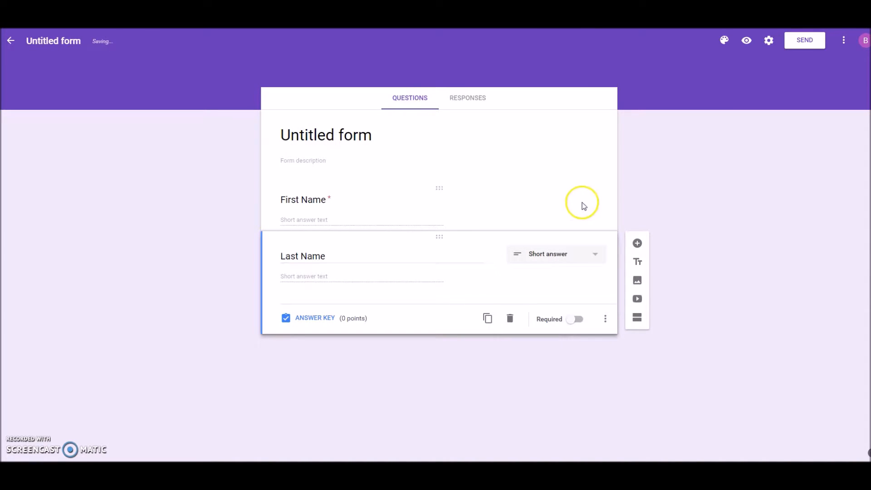
{"action": "left_click", "coordinate": [579, 319]}
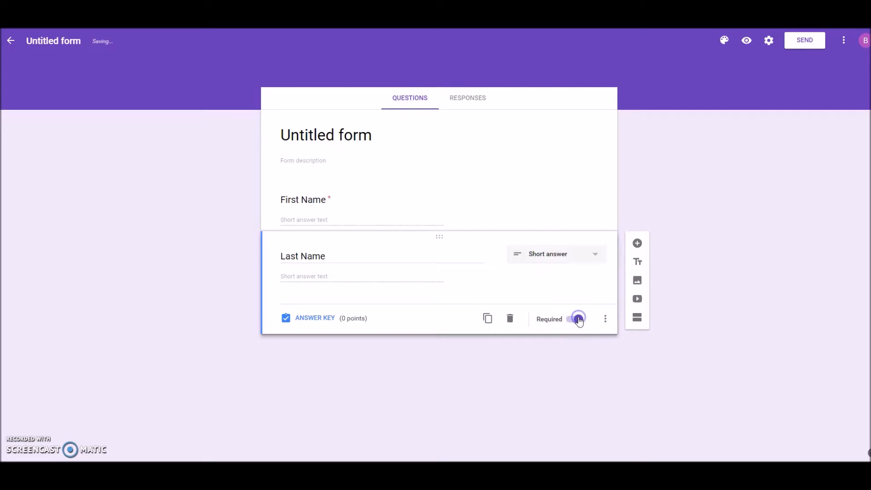
{"action": "left_click", "coordinate": [554, 351]}
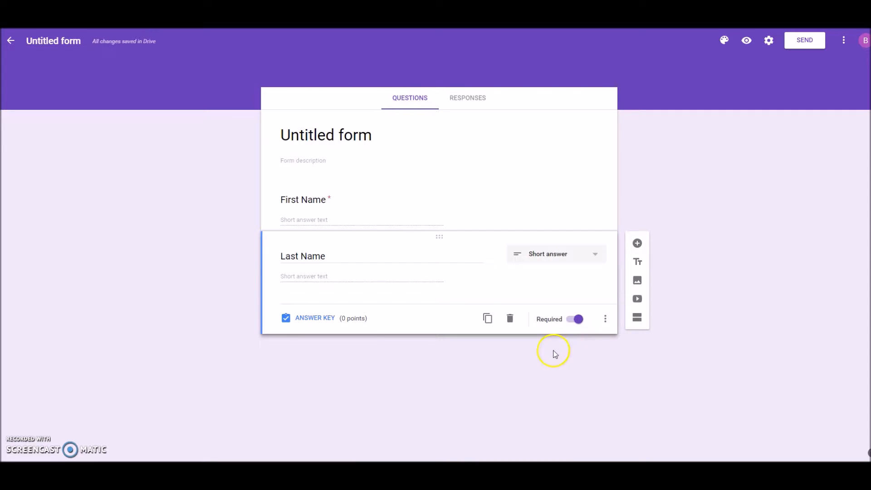
- Add a required multiple-choice question titled "Teacher" with three teachers' names as its answer options
{"action": "left_click", "coordinate": [638, 244]}
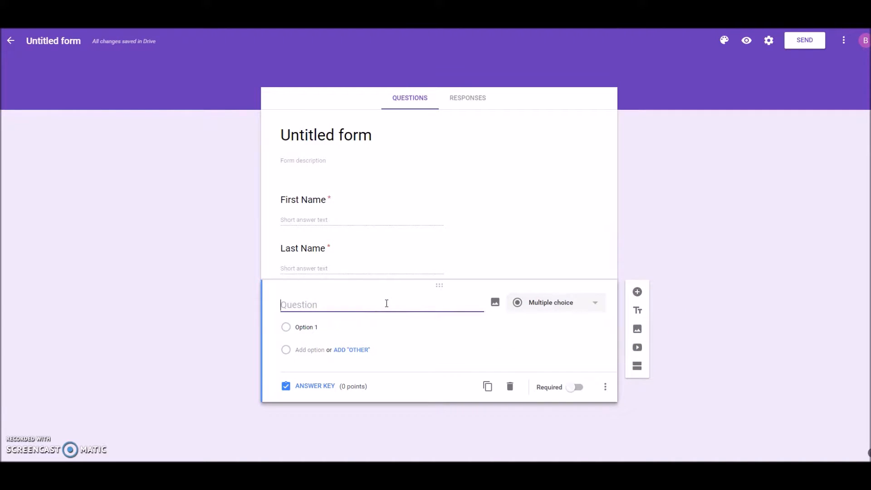
{"action": "type", "text": "Teacher"}
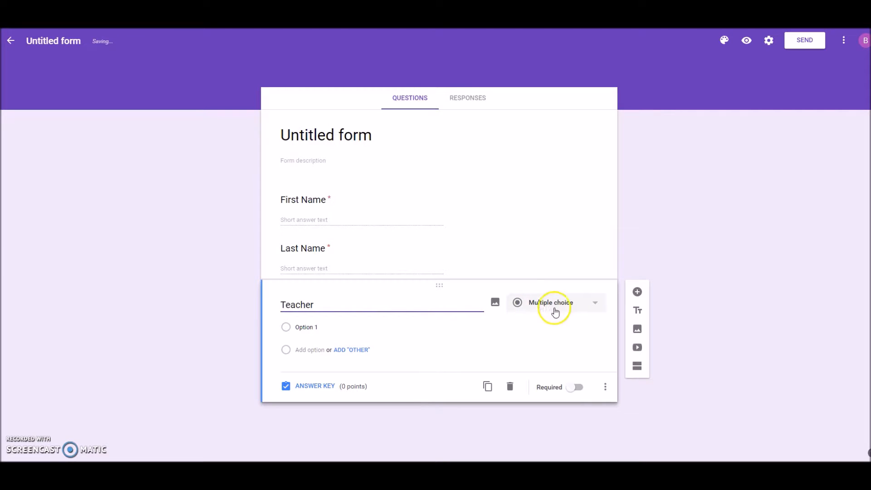
{"action": "left_click", "coordinate": [308, 328]}
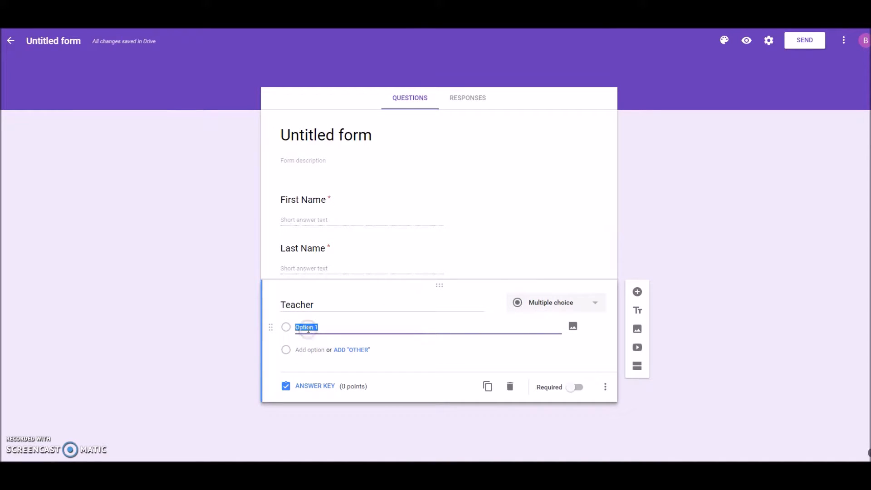
{"action": "type", "text": "Mr. Brandenberger"}
{"action": "left_click", "coordinate": [311, 350]}
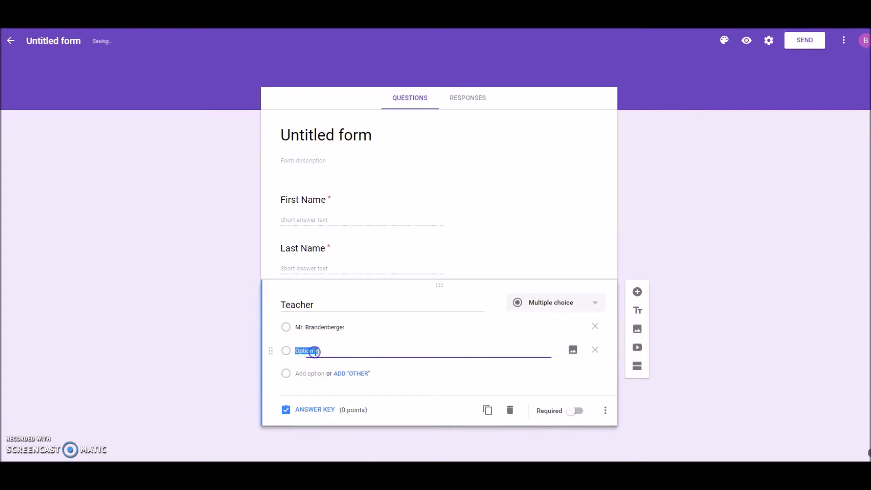
{"action": "type", "text": "Mrs. Scsa"}
{"action": "left_click", "coordinate": [311, 374]}
{"action": "type", "text": "M"}
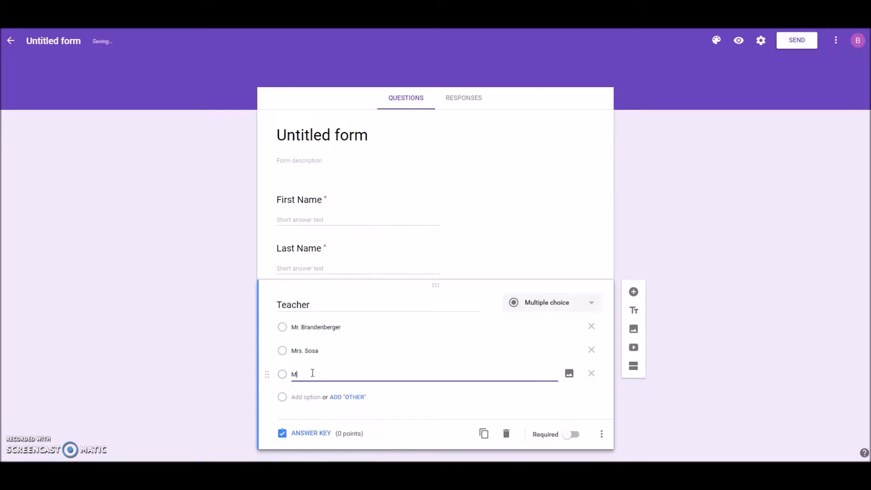
{"action": "type", "text": "rs. Welch"}
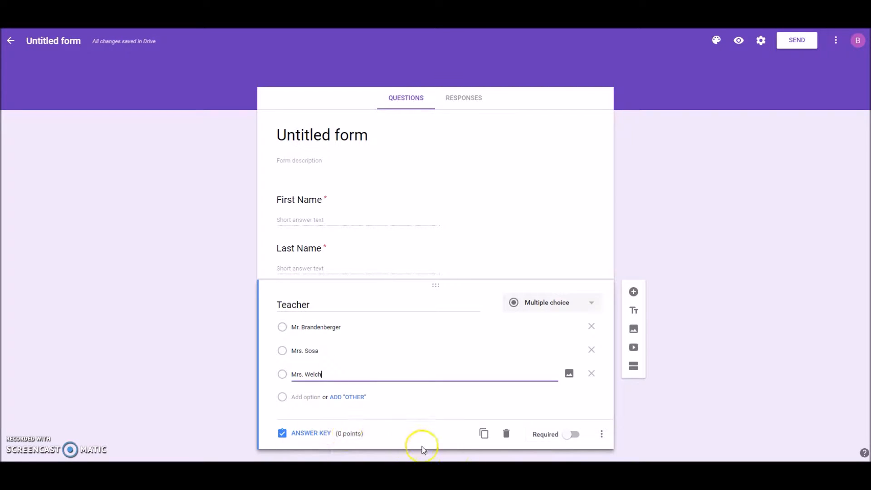
{"action": "left_click", "coordinate": [574, 435]}
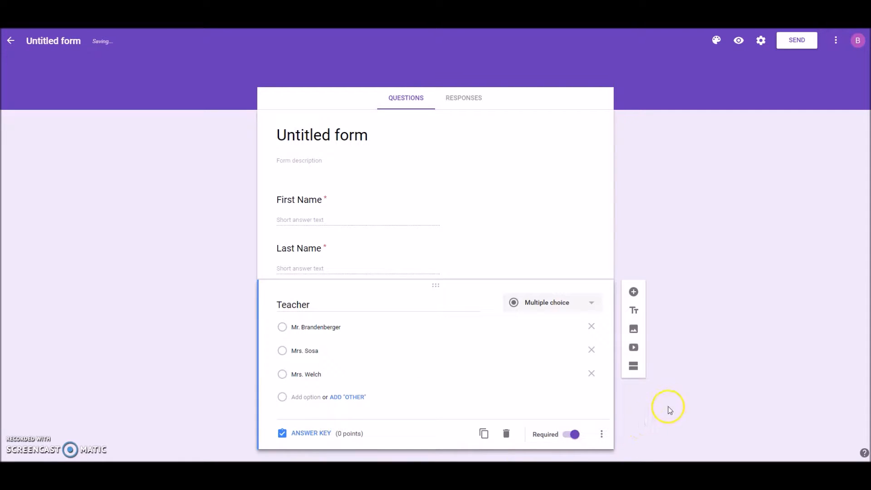
- Add a question titled "Class Period" after the Teacher question and set its type to Dropdown
{"action": "scroll", "coordinate": [687, 380], "scroll_direction": "down", "scroll_amount": 1}
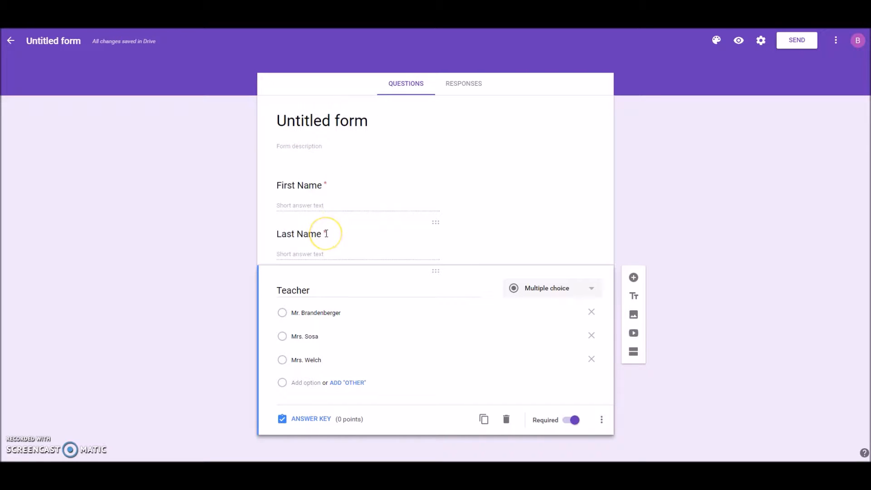
{"action": "left_click", "coordinate": [634, 277]}
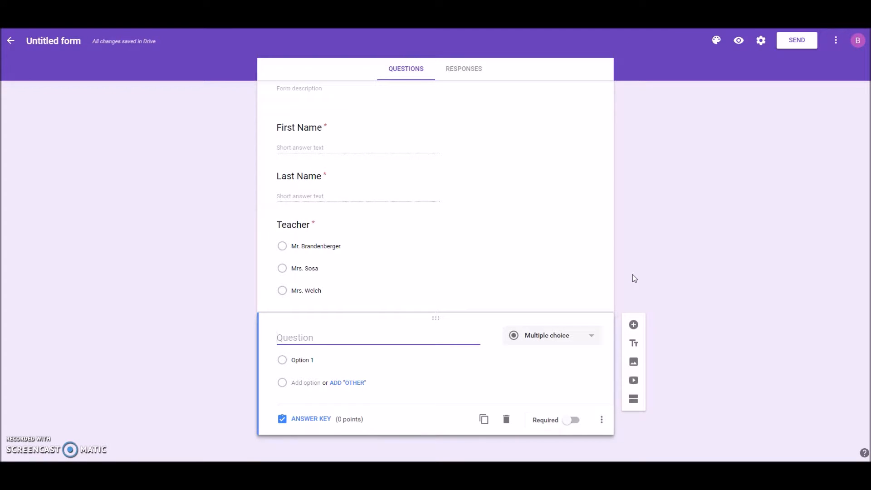
{"action": "type", "text": "Class Period"}
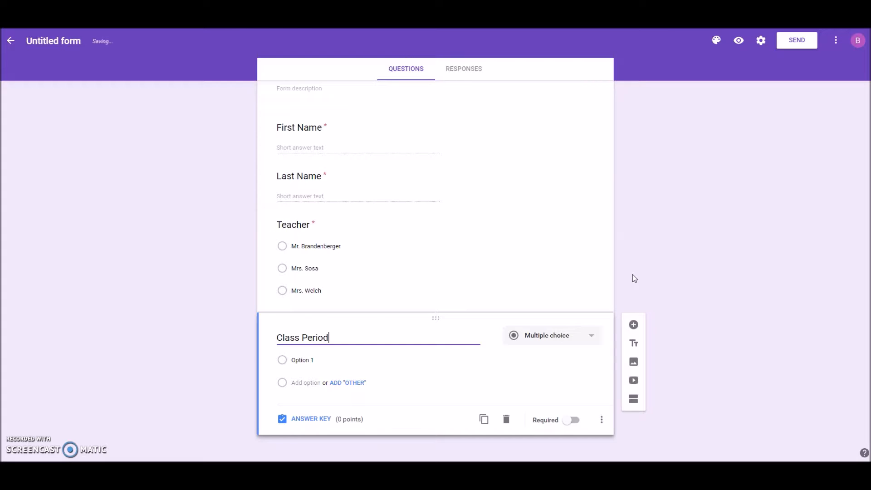
{"action": "left_click", "coordinate": [590, 337]}
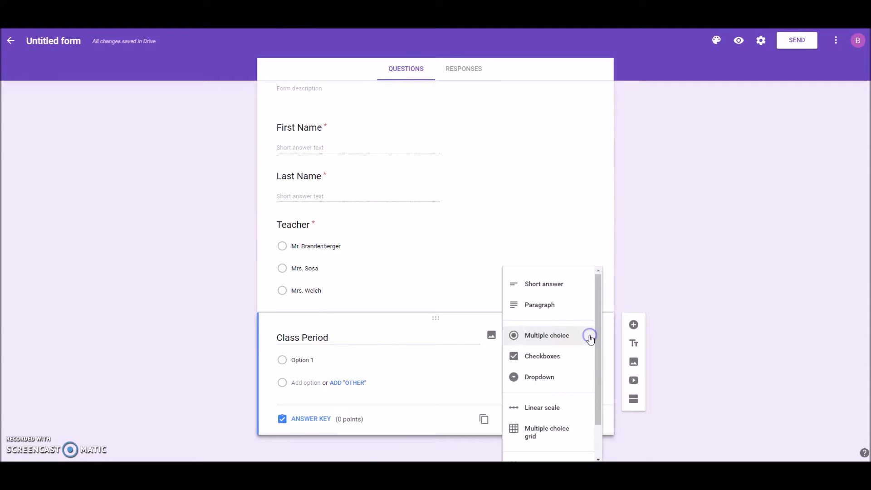
{"action": "left_click", "coordinate": [562, 377]}
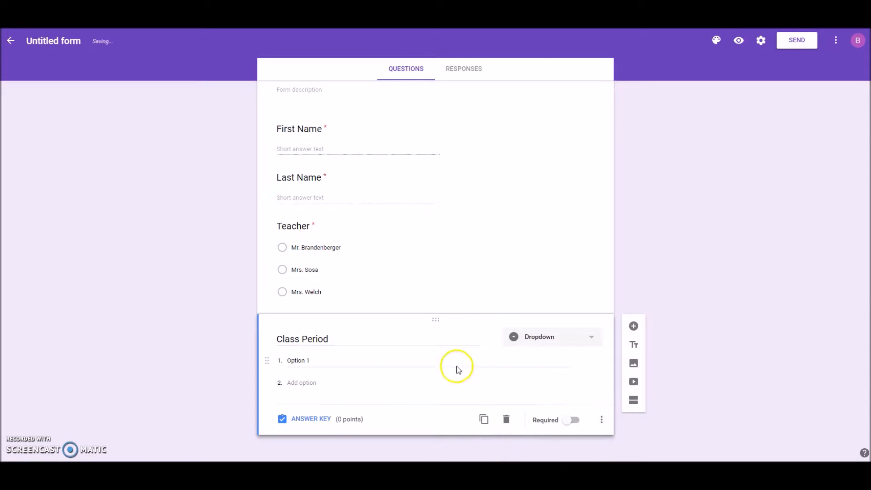
- Give the Class Period question the options "2nd Period", "3rd Period" and "5th Period", and make it required
{"action": "left_click", "coordinate": [301, 361]}
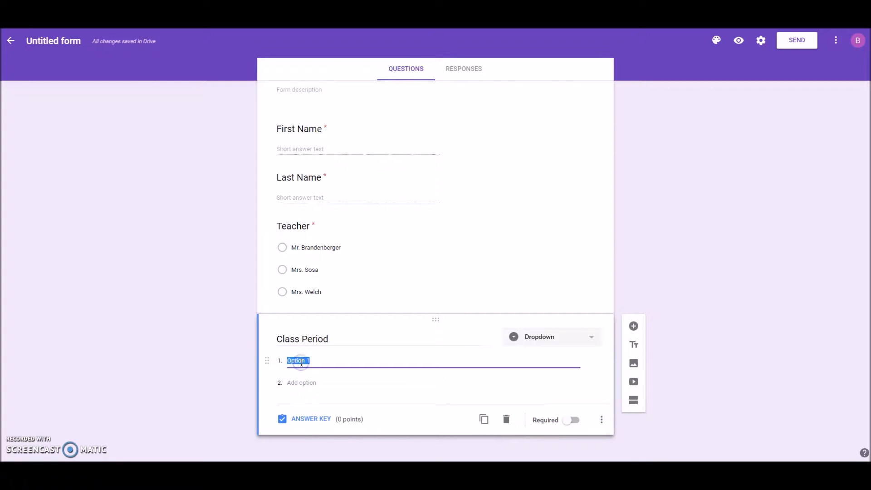
{"action": "type", "text": "1"}
{"action": "key", "text": "BackSpace"}
{"action": "key", "text": "BackSpace"}
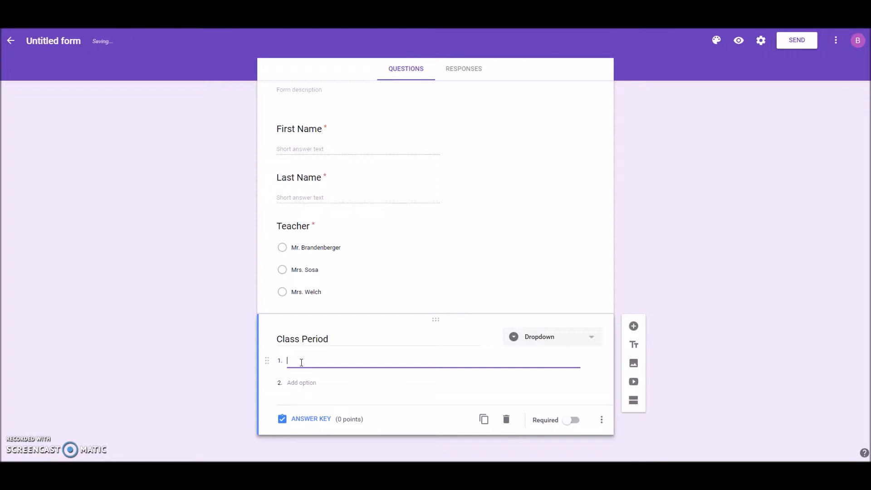
{"action": "type", "text": "2nd Period"}
{"action": "left_click", "coordinate": [312, 383]}
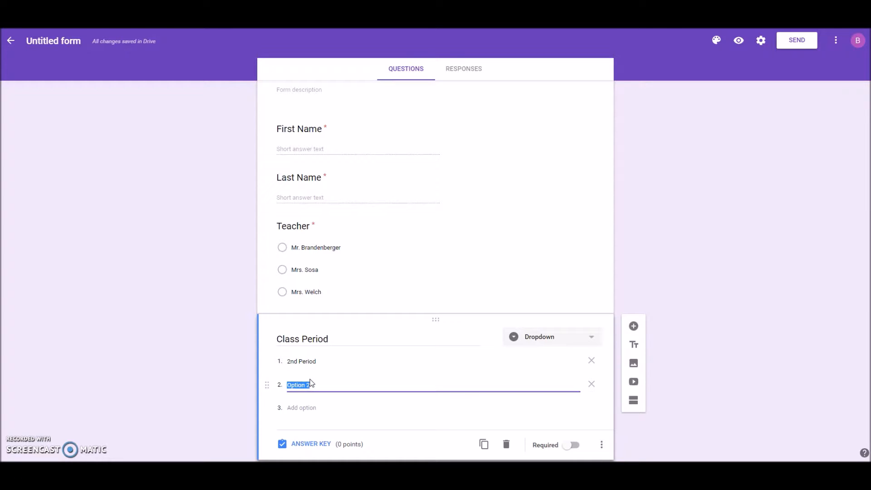
{"action": "type", "text": "3rd Period"}
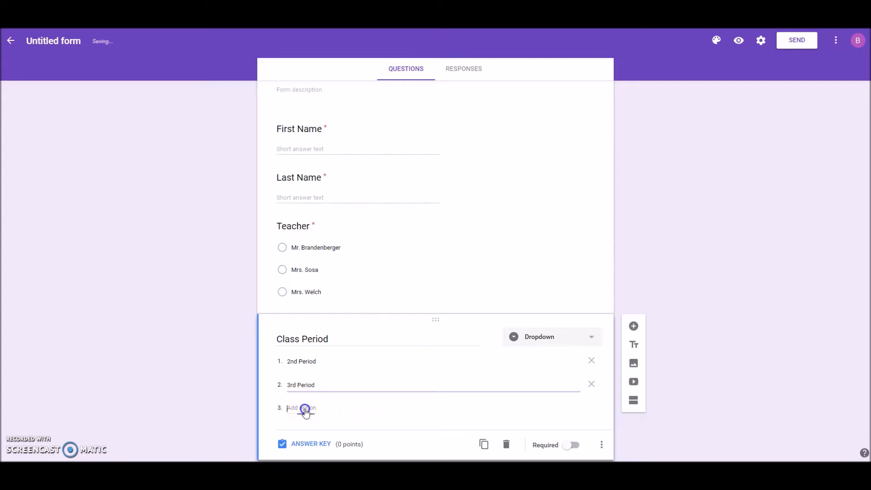
{"action": "left_click", "coordinate": [304, 408]}
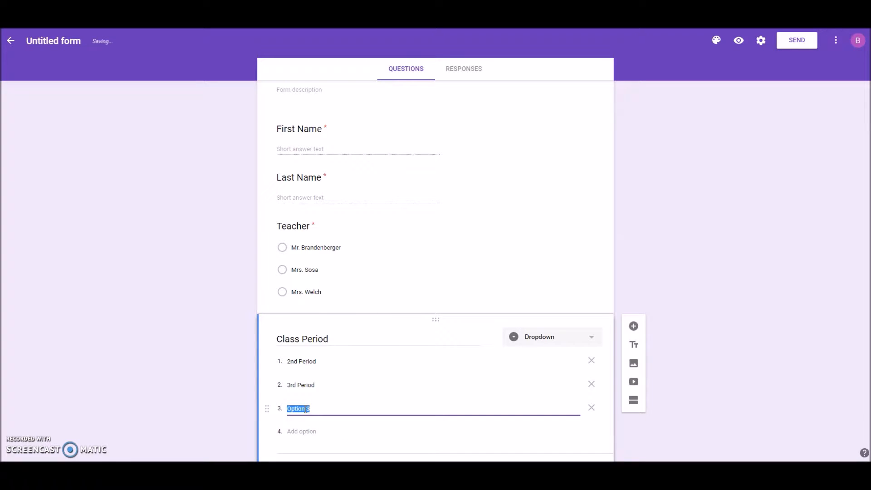
{"action": "type", "text": "5th Period"}
{"action": "left_click", "coordinate": [607, 428]}
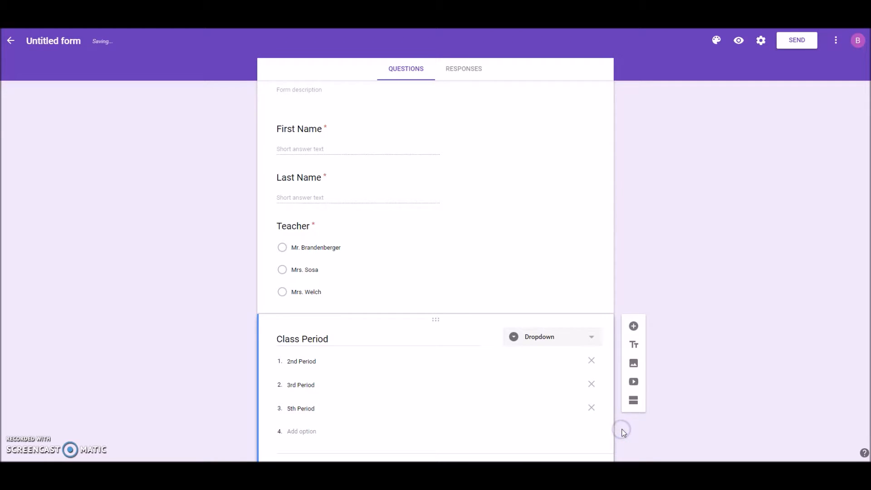
{"action": "left_click", "coordinate": [573, 420]}
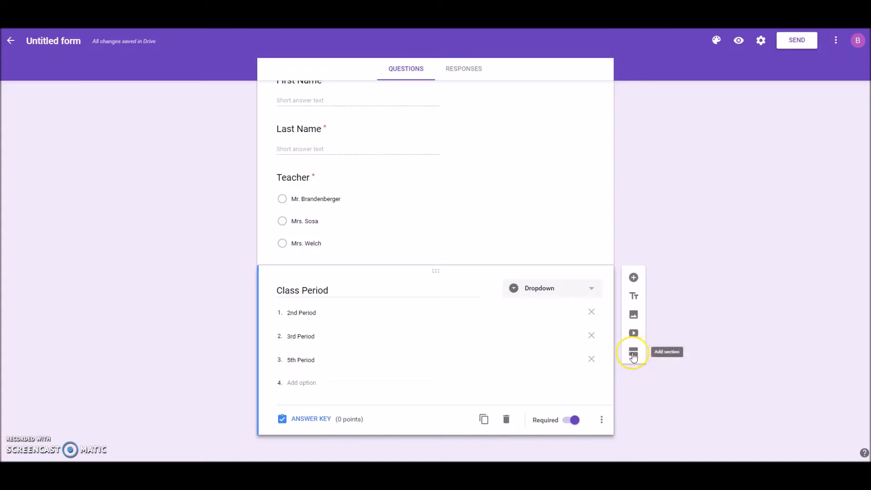
- Title the form "Are you smarter than a 6th grader quiz?"
{"action": "scroll", "coordinate": [687, 376], "scroll_direction": "up", "scroll_amount": 3}
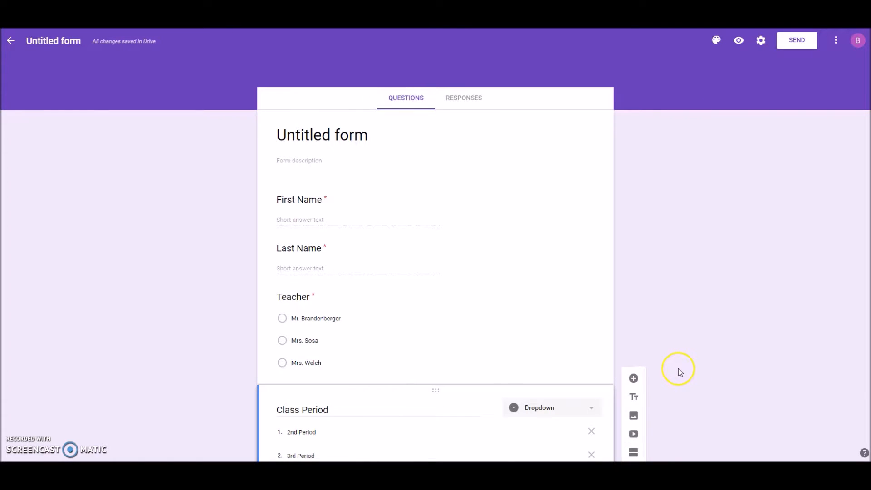
{"action": "scroll", "coordinate": [680, 370], "scroll_direction": "down", "scroll_amount": 3}
{"action": "scroll", "coordinate": [679, 369], "scroll_direction": "up", "scroll_amount": 3}
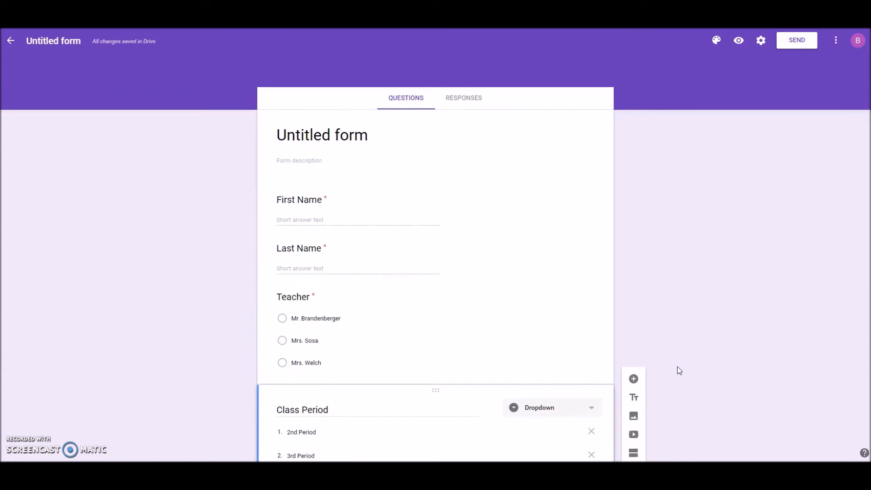
{"action": "left_click", "coordinate": [351, 137]}
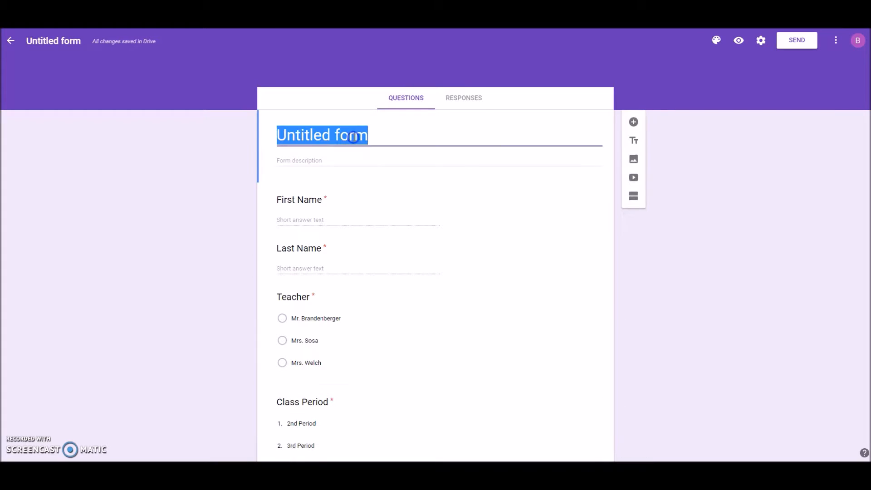
{"action": "left_click", "coordinate": [376, 170]}
{"action": "type", "text": "Are you s"}
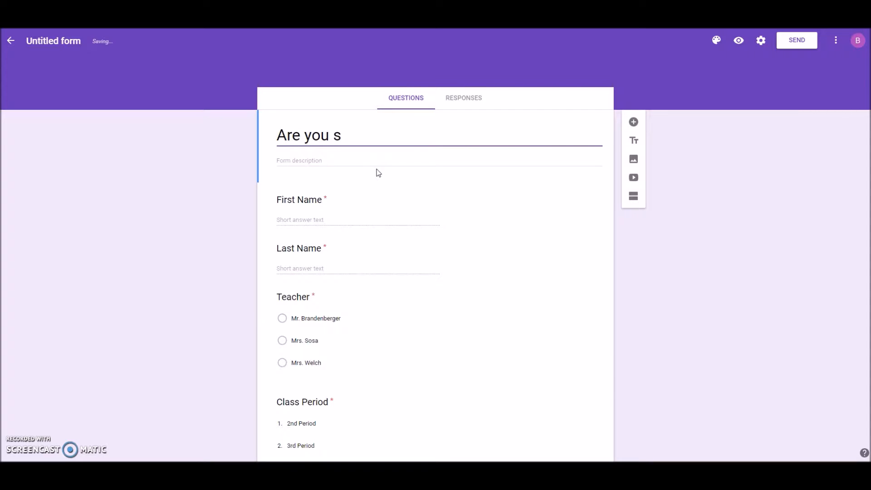
{"action": "type", "text": "marter than a "}
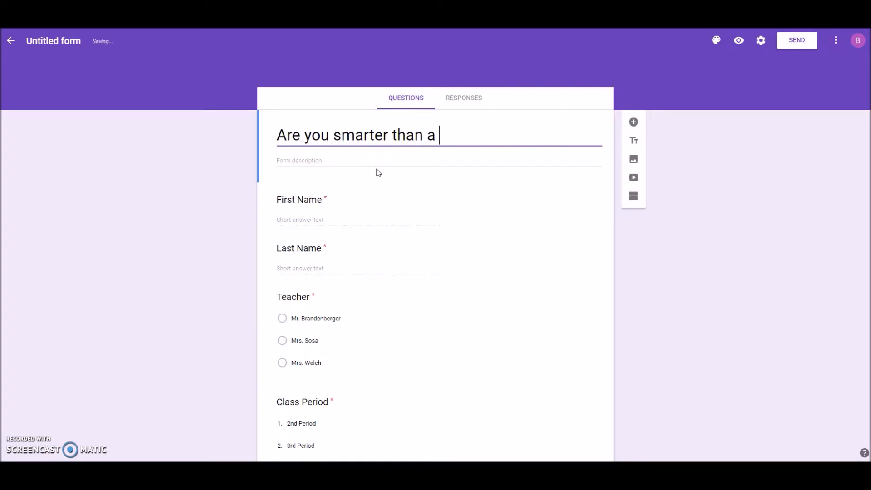
{"action": "type", "text": "6th grader quiz."}
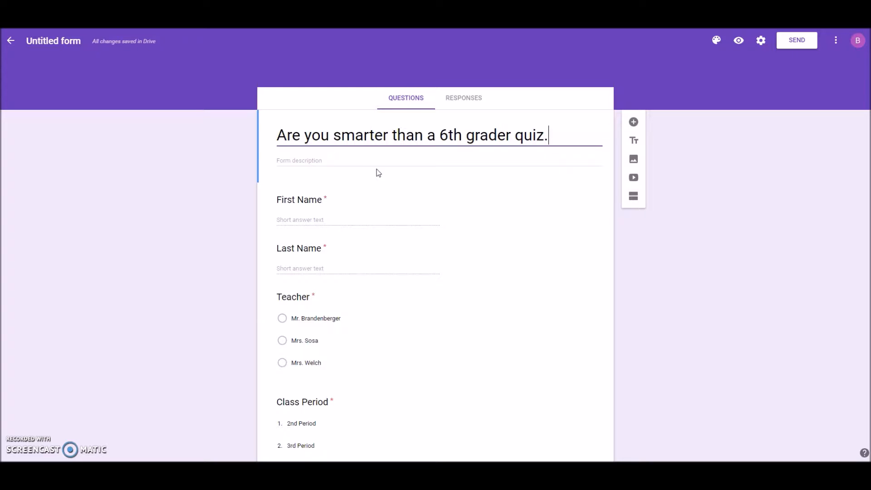
{"action": "key", "text": "BackSpace"}
{"action": "type", "text": "?"}
- Add a new section to the form directly after the Class Period question
{"action": "scroll", "coordinate": [379, 243], "scroll_direction": "down", "scroll_amount": 2}
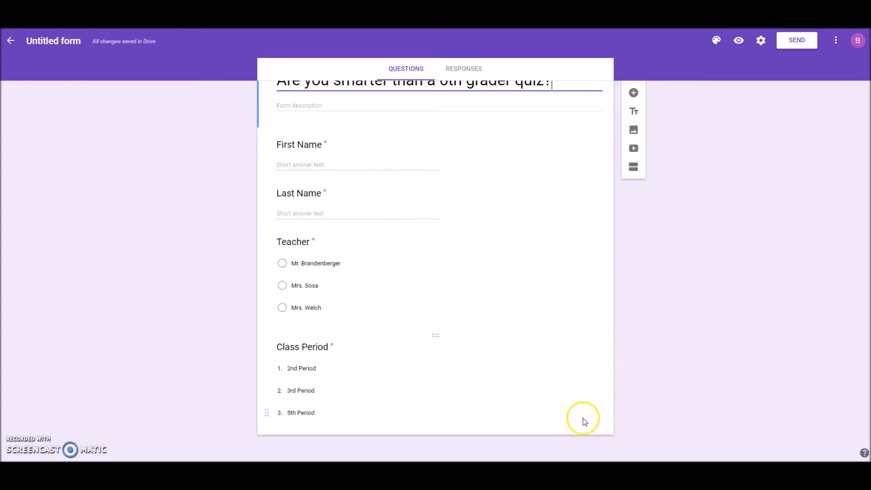
{"action": "scroll", "coordinate": [458, 350], "scroll_direction": "up", "scroll_amount": 2}
{"action": "scroll", "coordinate": [461, 352], "scroll_direction": "down", "scroll_amount": 2}
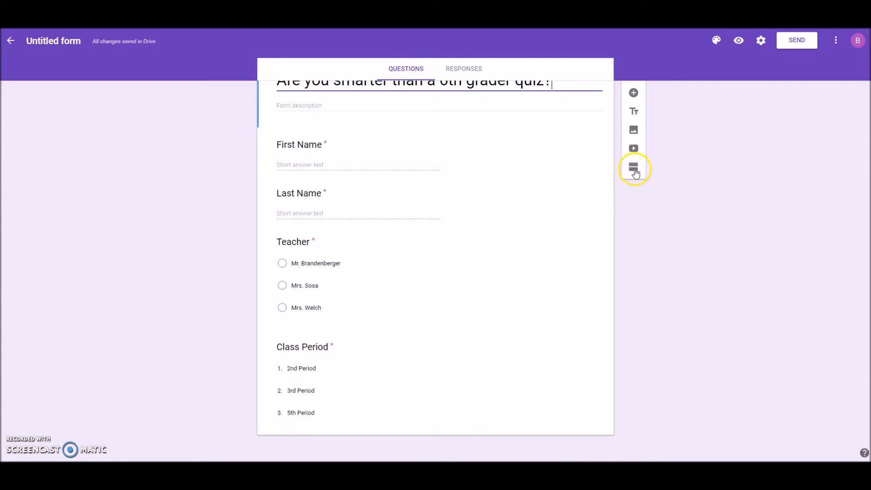
{"action": "left_click", "coordinate": [392, 367]}
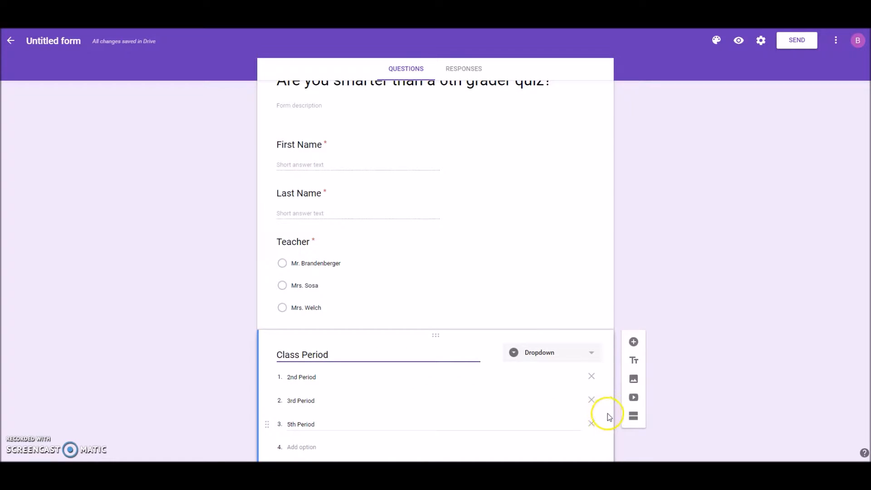
{"action": "scroll", "coordinate": [638, 186], "scroll_direction": "up", "scroll_amount": 1}
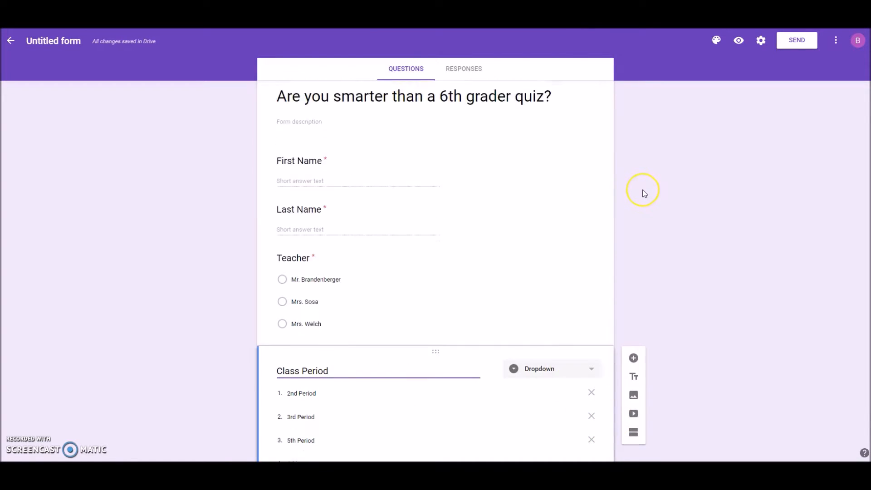
{"action": "scroll", "coordinate": [645, 193], "scroll_direction": "down", "scroll_amount": 2}
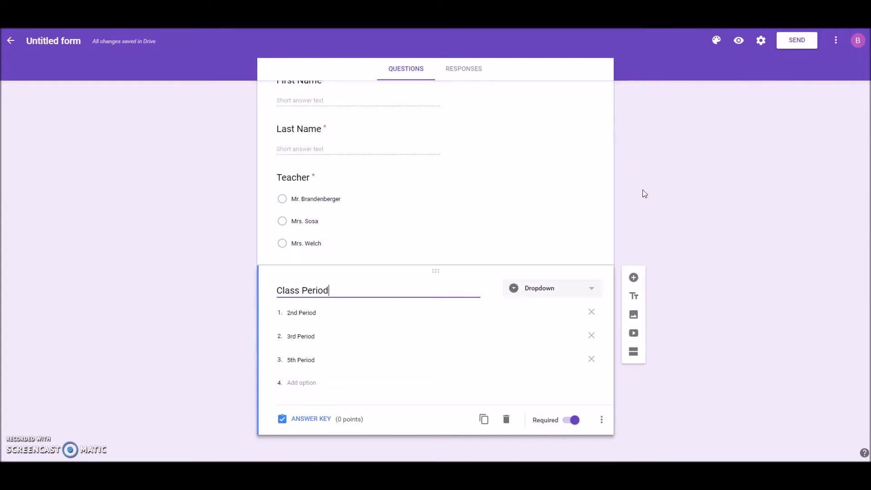
{"action": "scroll", "coordinate": [644, 194], "scroll_direction": "up", "scroll_amount": 3}
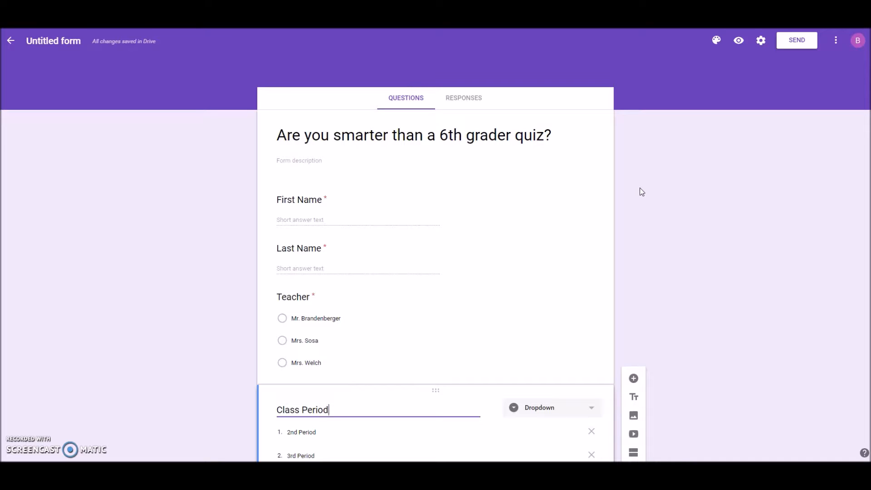
{"action": "scroll", "coordinate": [640, 188], "scroll_direction": "down", "scroll_amount": 3}
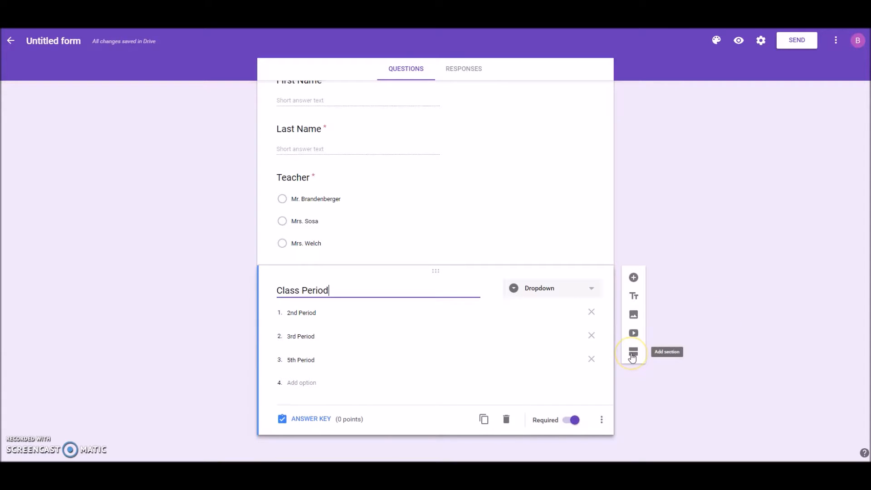
{"action": "left_click", "coordinate": [633, 353]}
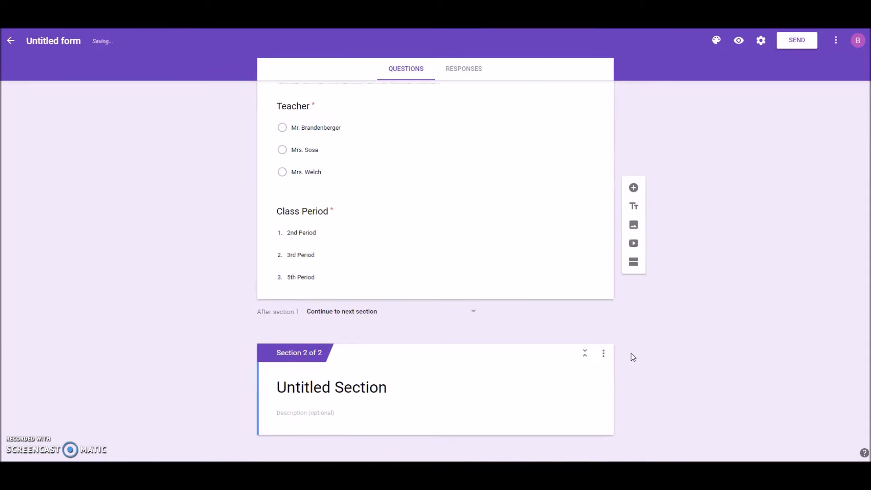
- Title the second section "Quiz Questions"
{"action": "left_click", "coordinate": [476, 395]}
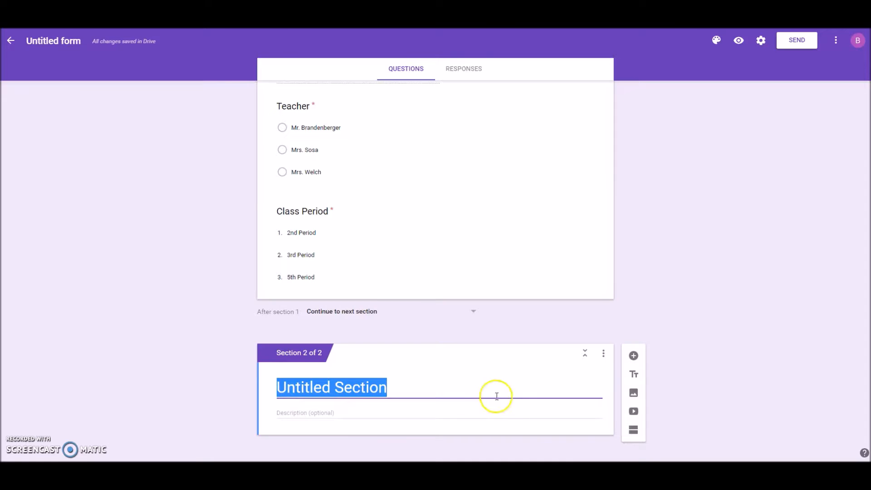
{"action": "type", "text": "Qu"}
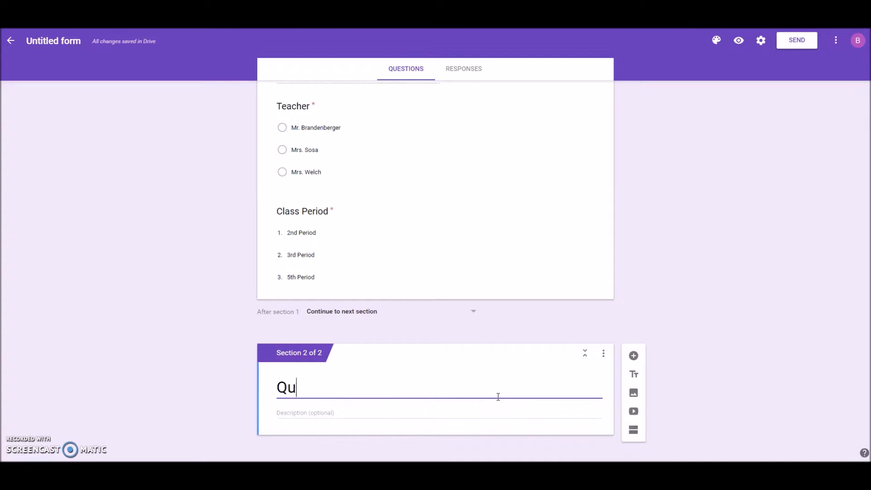
{"action": "type", "text": "iz Questions"}
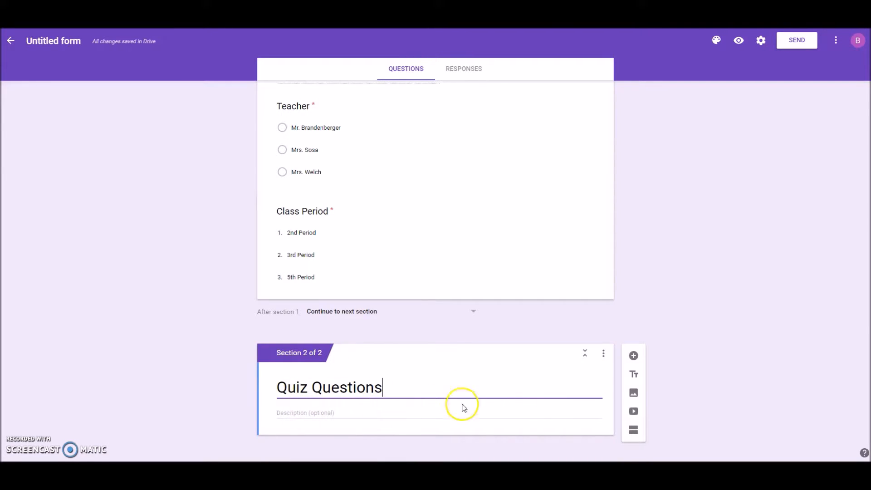
- Add a multiple-choice question to the Quiz Questions section reading "1. Who is the President of the US currently?"
{"action": "left_click", "coordinate": [634, 356]}
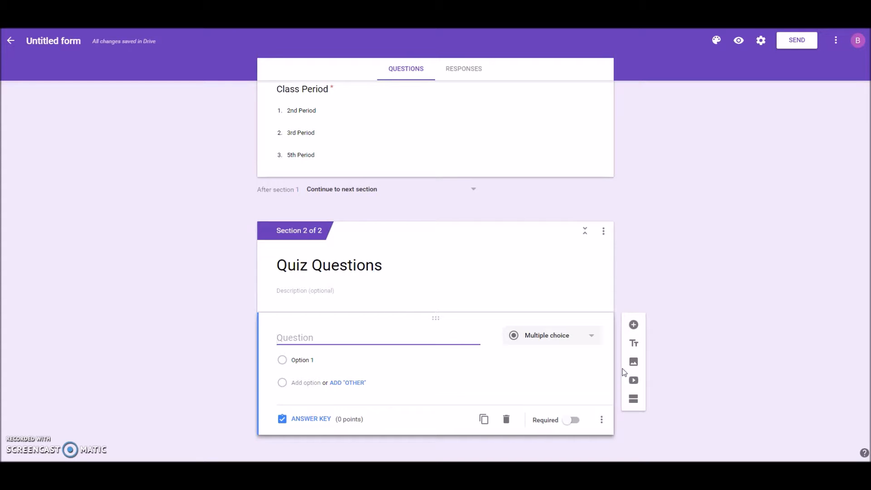
{"action": "type", "text": "1."}
{"action": "key", "text": "BackSpace"}
{"action": "key", "text": "BackSpace"}
{"action": "key", "text": "BackSpace"}
{"action": "type", "text": "1."}
{"action": "type", "text": "Who is the President of the US currently"}
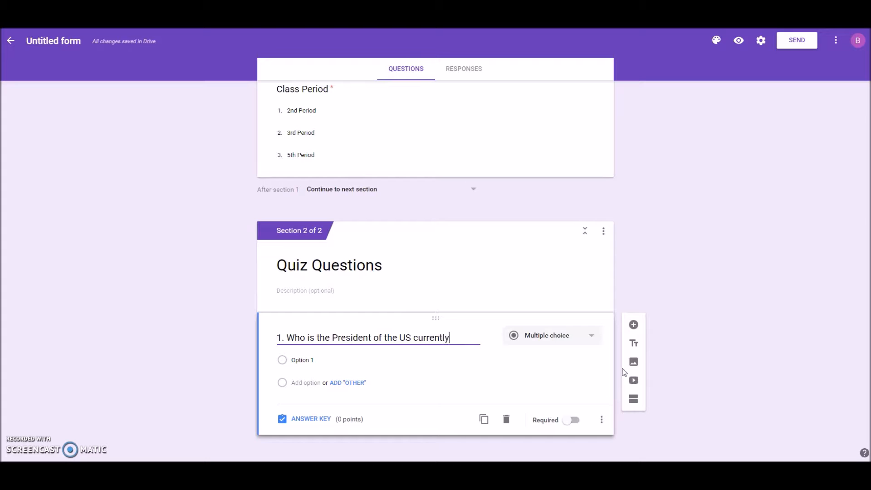
{"action": "type", "text": "?"}
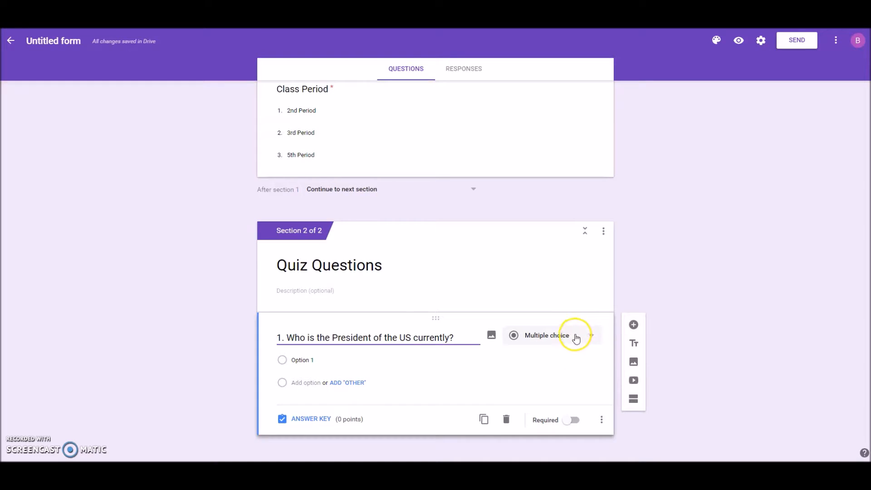
- Give question 1 the options "Barak Obama", "Hillary Clinton", "Donald Trump" and "George W. Bush", and make it required
{"action": "left_click", "coordinate": [319, 359]}
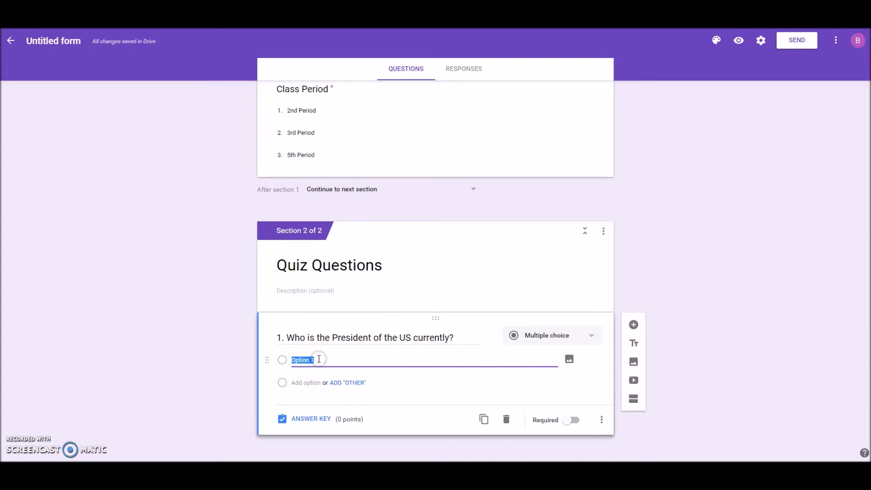
{"action": "key", "text": "BackSpace"}
{"action": "type", "text": "Barak Obama"}
{"action": "left_click", "coordinate": [317, 381]}
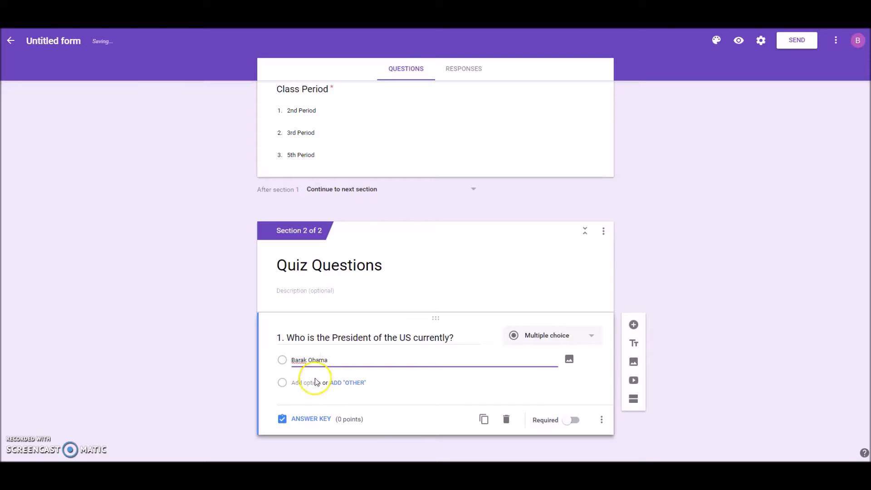
{"action": "type", "text": "Hillary Clinton"}
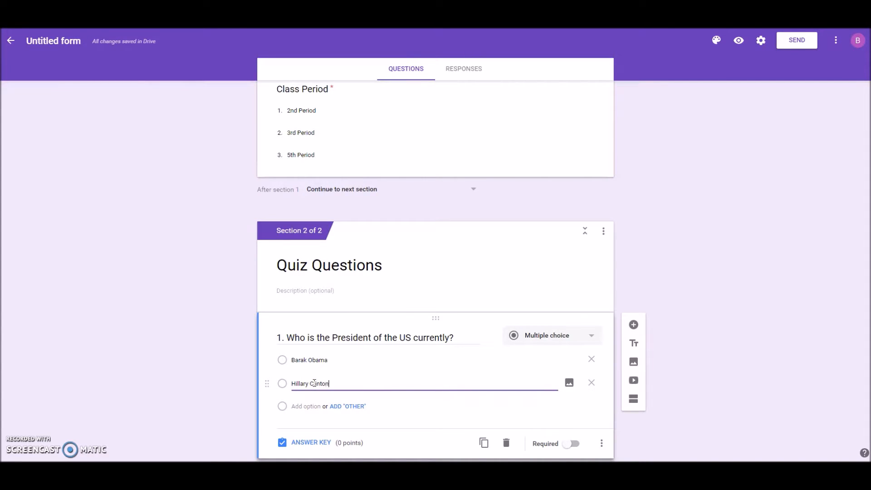
{"action": "left_click", "coordinate": [323, 407]}
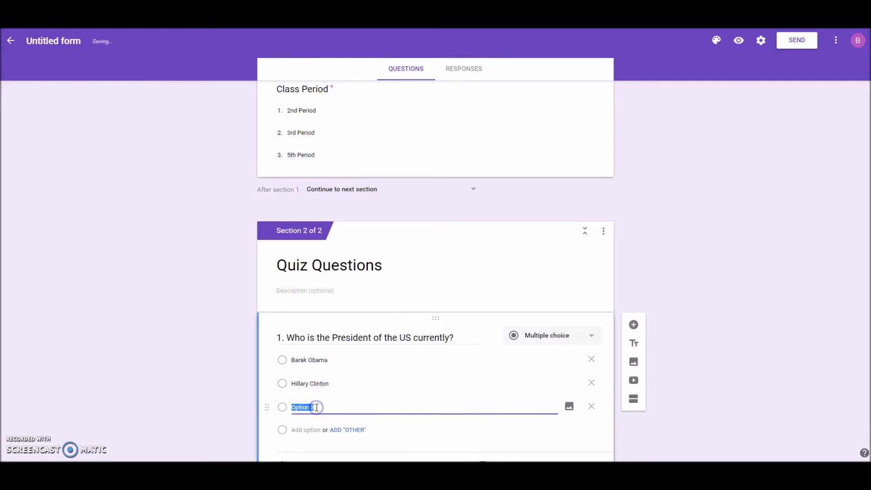
{"action": "type", "text": "Donald Trump"}
{"action": "left_click", "coordinate": [312, 431]}
{"action": "left_click", "coordinate": [312, 431]}
{"action": "scroll", "coordinate": [356, 414], "scroll_direction": "down", "scroll_amount": 2}
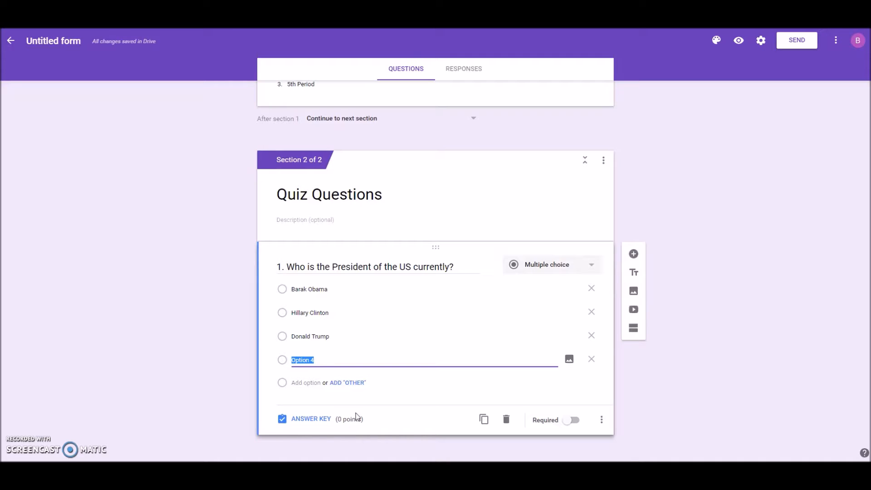
{"action": "type", "text": "George "}
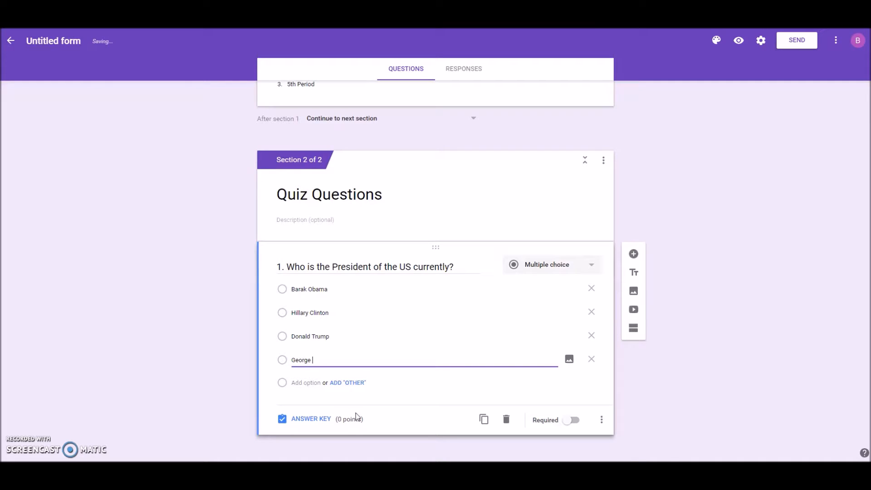
{"action": "type", "text": "W. Bush"}
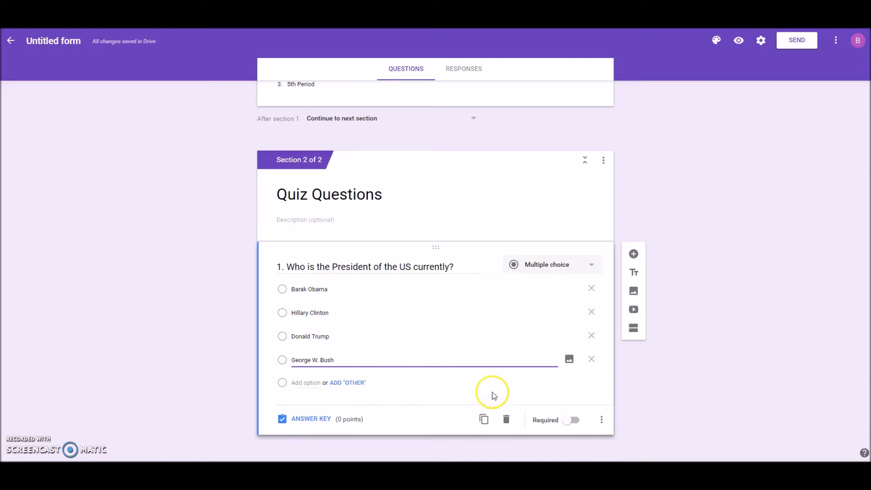
{"action": "left_click", "coordinate": [574, 420]}
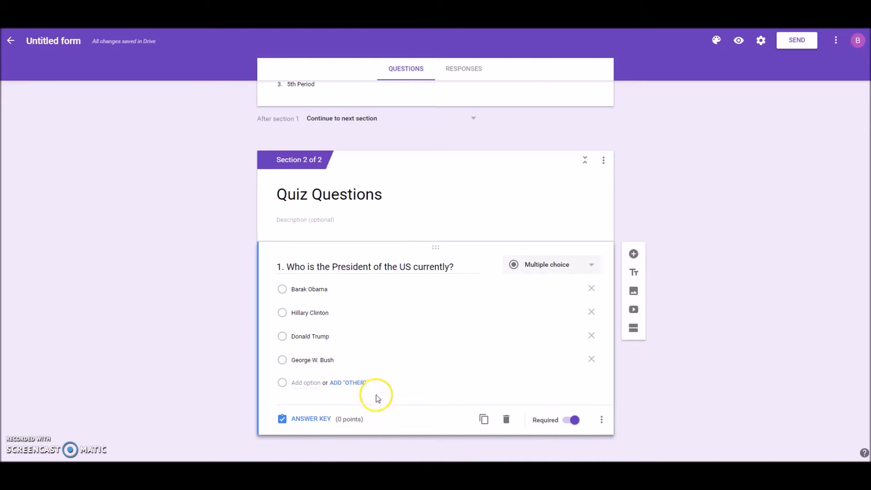
- Set question 1's answer key to "Barak Obama", worth 10 points, and return to editing the question
{"action": "left_click", "coordinate": [317, 423]}
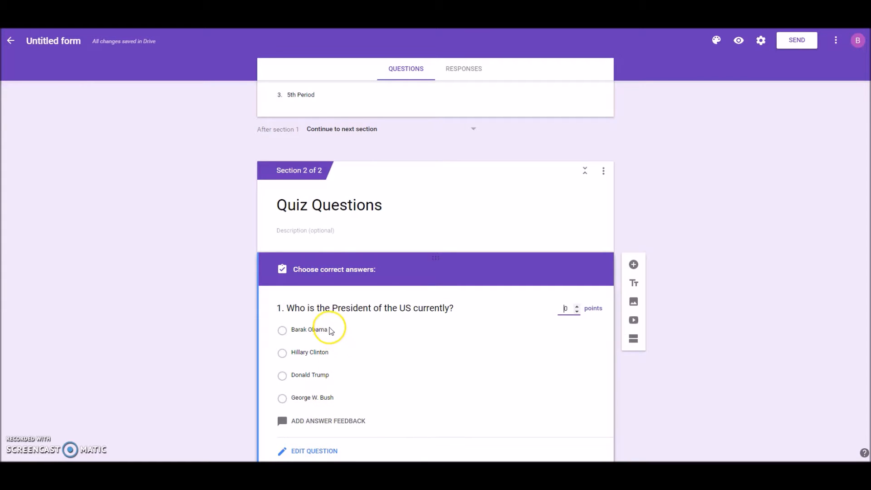
{"action": "left_click", "coordinate": [328, 330]}
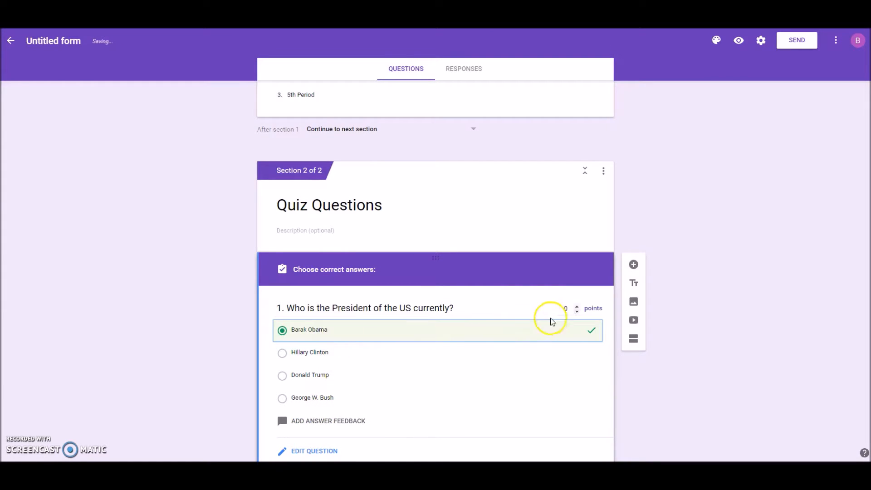
{"action": "double_click", "coordinate": [566, 309]}
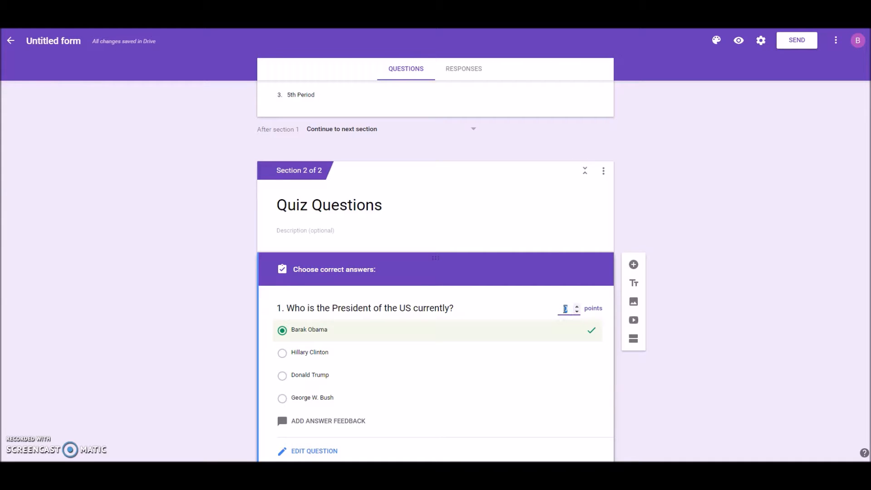
{"action": "type", "text": "10"}
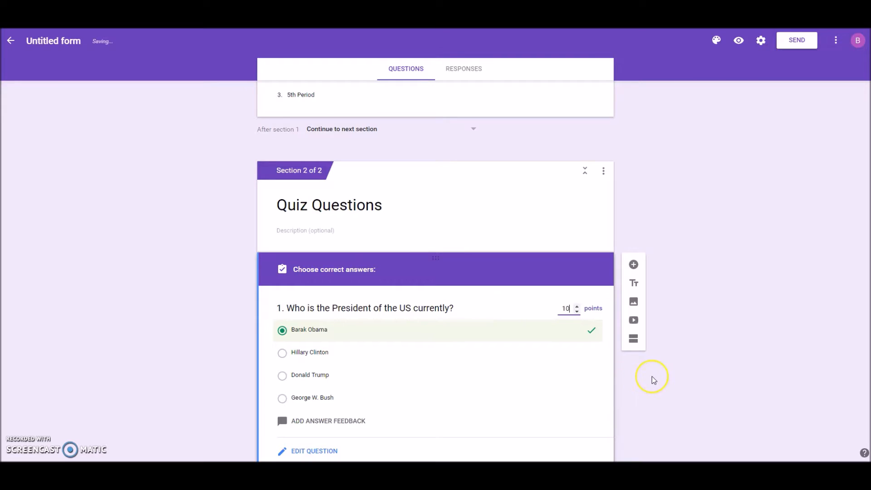
{"action": "scroll", "coordinate": [653, 377], "scroll_direction": "down", "scroll_amount": 1}
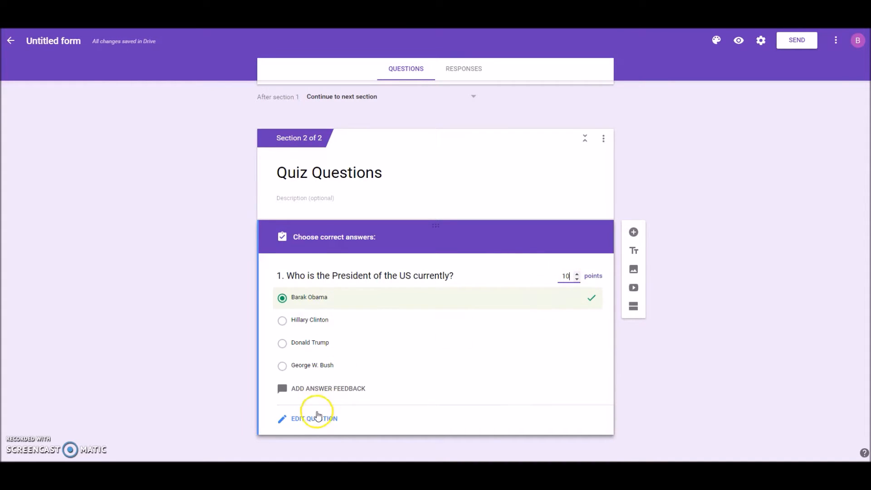
{"action": "left_click", "coordinate": [313, 418]}
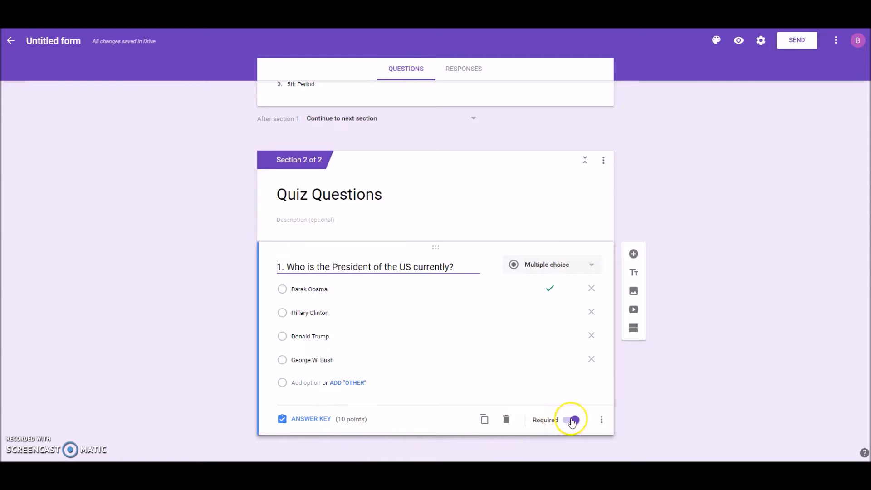
- Turn on shuffled option order for question 1
{"action": "left_click", "coordinate": [602, 422]}
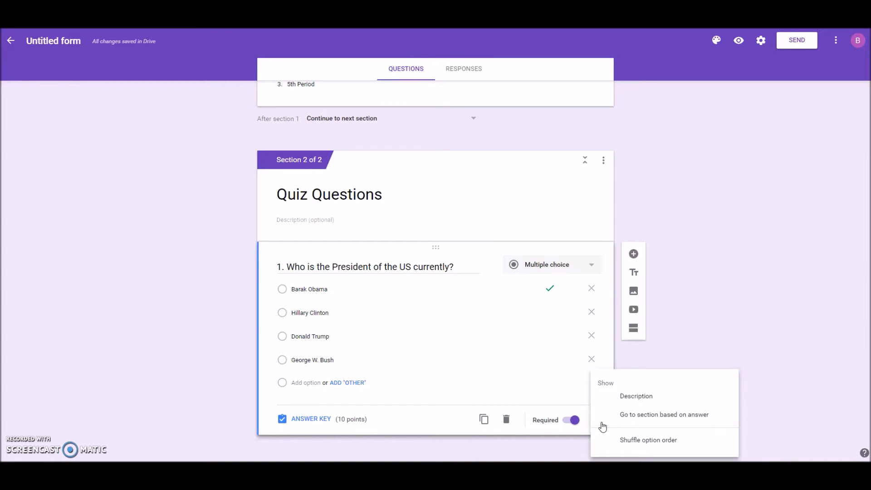
{"action": "left_click", "coordinate": [630, 442]}
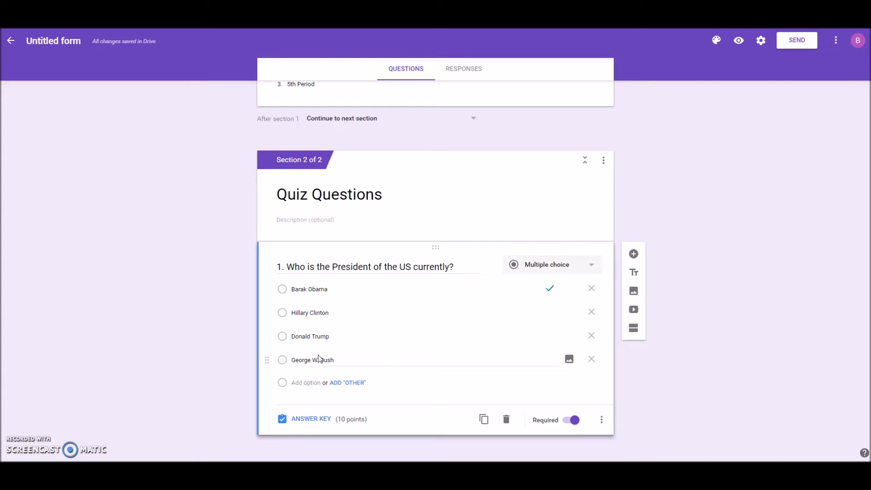
{"action": "left_click", "coordinate": [320, 374]}
{"action": "left_click", "coordinate": [287, 290]}
{"action": "left_click", "coordinate": [322, 336]}
- Duplicate question 1 and renumber the copy as 2
{"action": "left_click", "coordinate": [484, 420]}
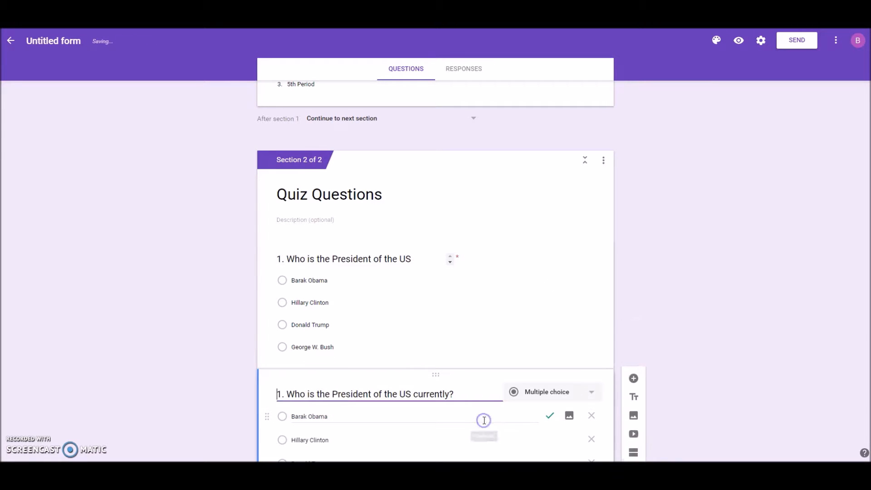
{"action": "left_click", "coordinate": [304, 286]}
{"action": "double_click", "coordinate": [279, 267]}
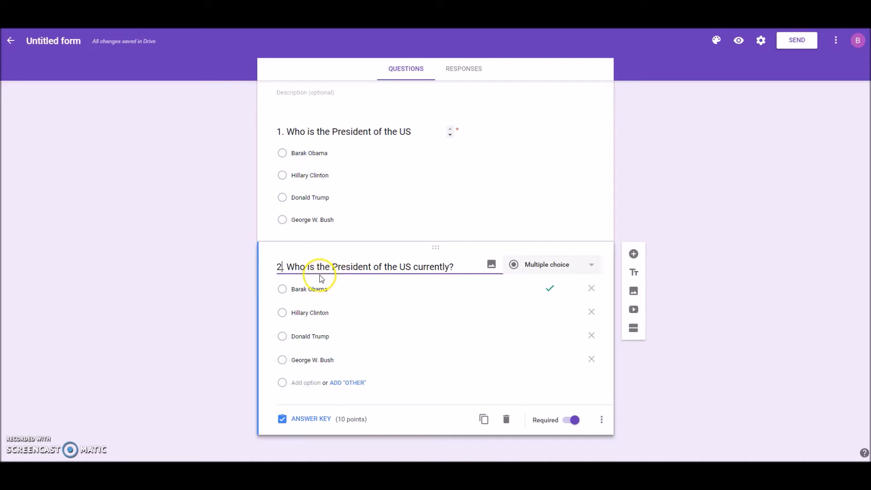
- Reword question 2 as "Who was elected to be the President of the US in November 2016?"
{"action": "left_click_drag", "start_coordinate": [450, 268], "coordinate": [389, 271]}
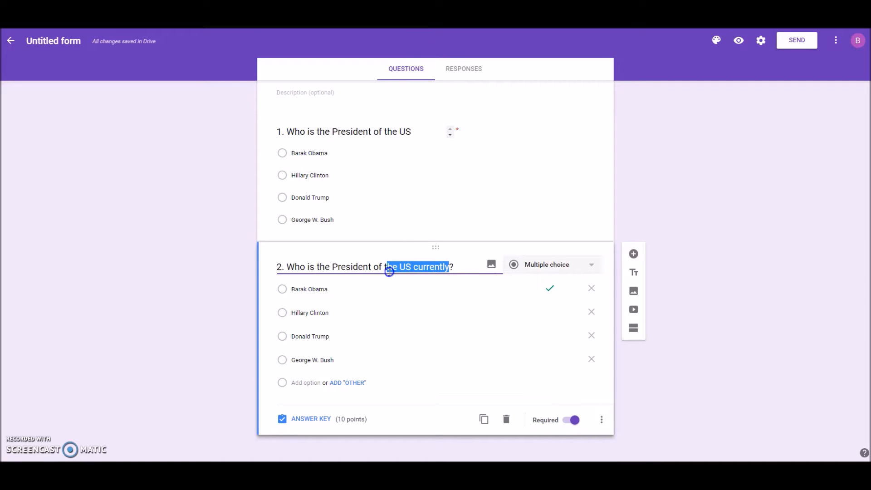
{"action": "double_click", "coordinate": [311, 267]}
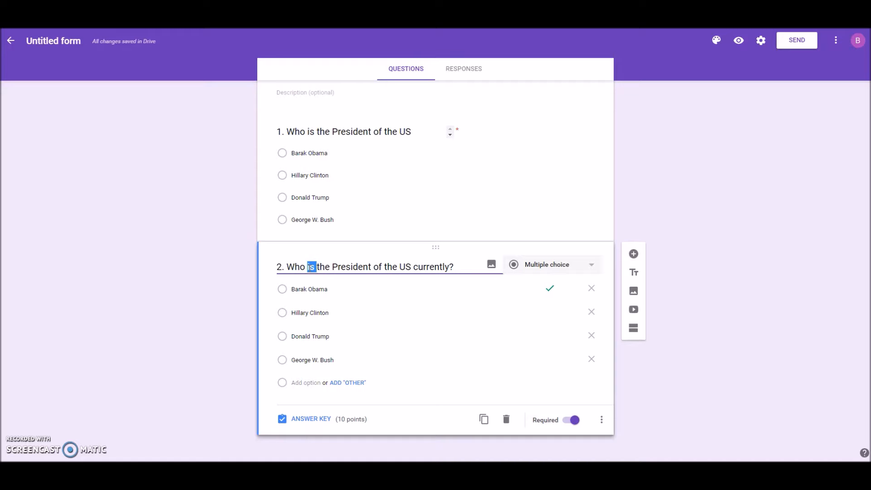
{"action": "type", "text": "w"}
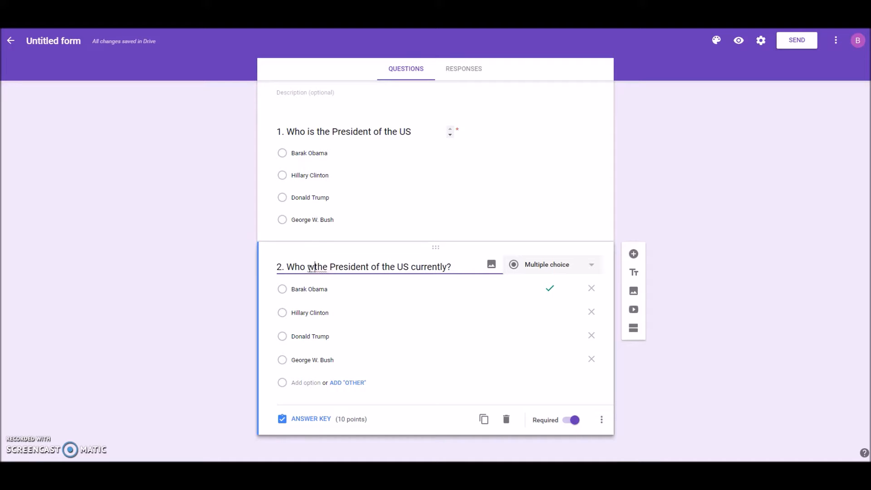
{"action": "type", "text": "as elected"}
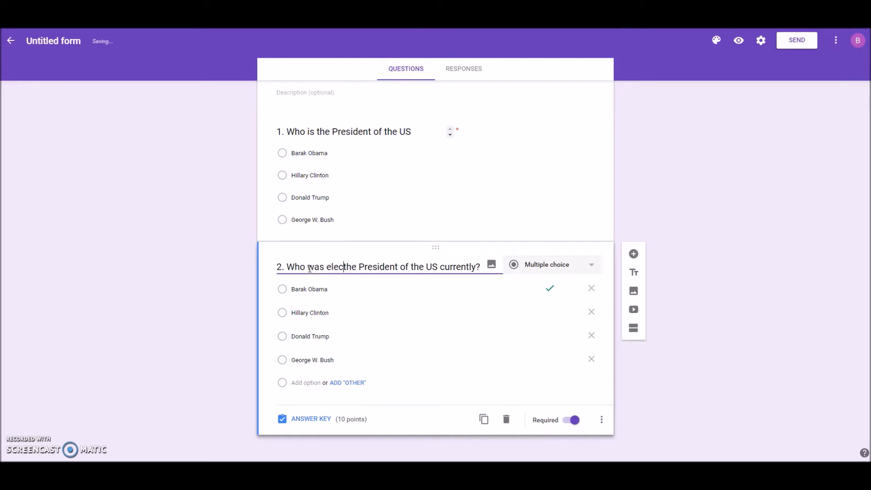
{"action": "type", "text": " to be the"}
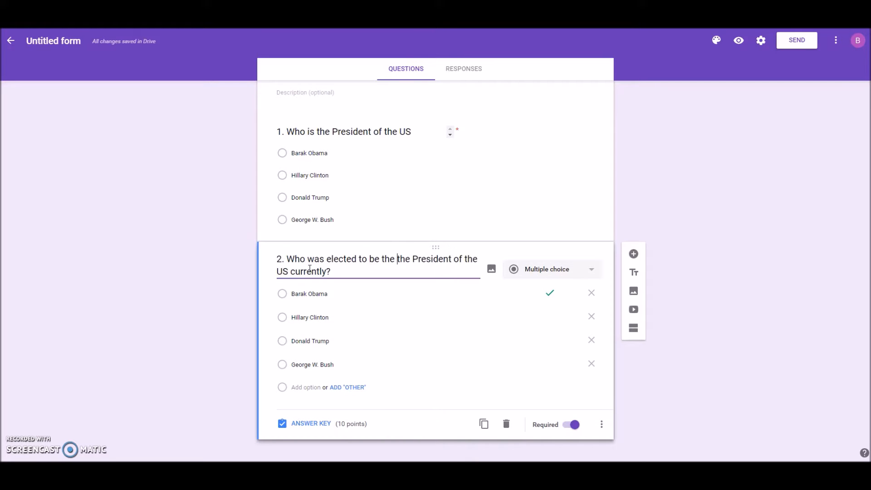
{"action": "key", "text": "BackSpace"}
{"action": "key", "text": "BackSpace"}
{"action": "key", "text": "BackSpace"}
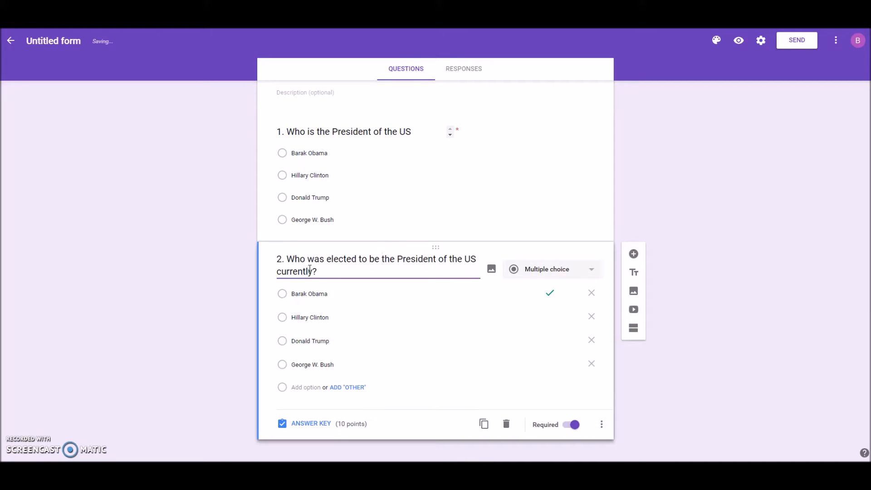
{"action": "double_click", "coordinate": [288, 271]}
{"action": "type", "text": "in NOve"}
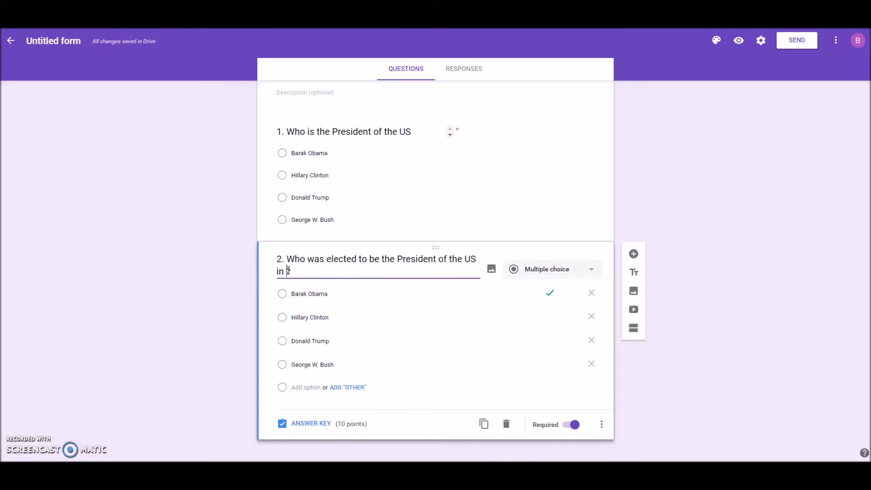
{"action": "key", "text": "BackSpace"}
{"action": "key", "text": "BackSpace"}
{"action": "type", "text": "vember 2016"}
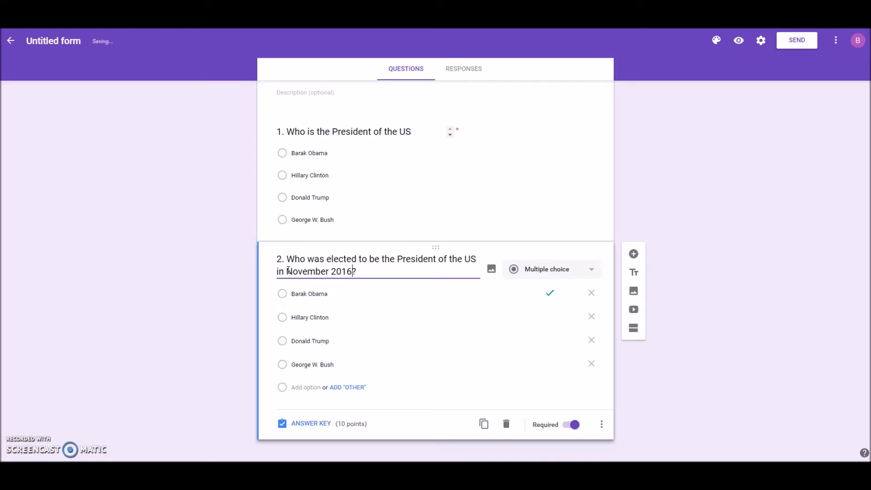
- Replace question 2's last answer option with "Bozo The Clown"
{"action": "left_click", "coordinate": [297, 295]}
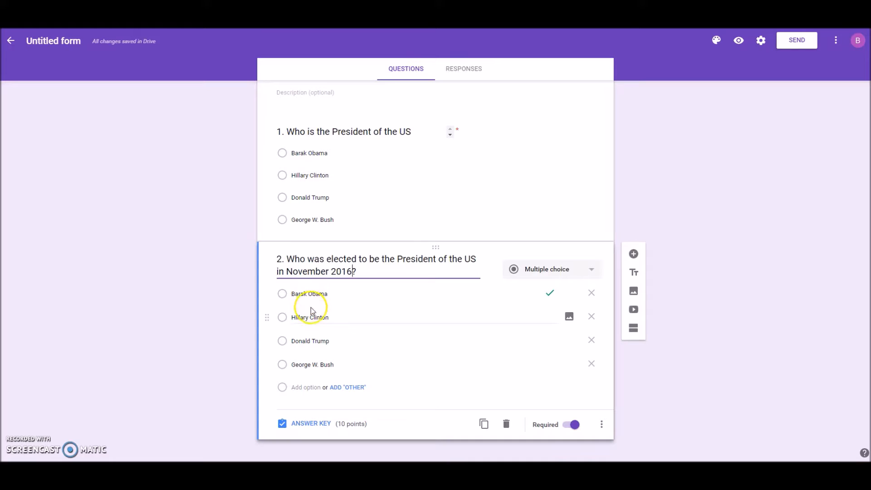
{"action": "left_click", "coordinate": [304, 364]}
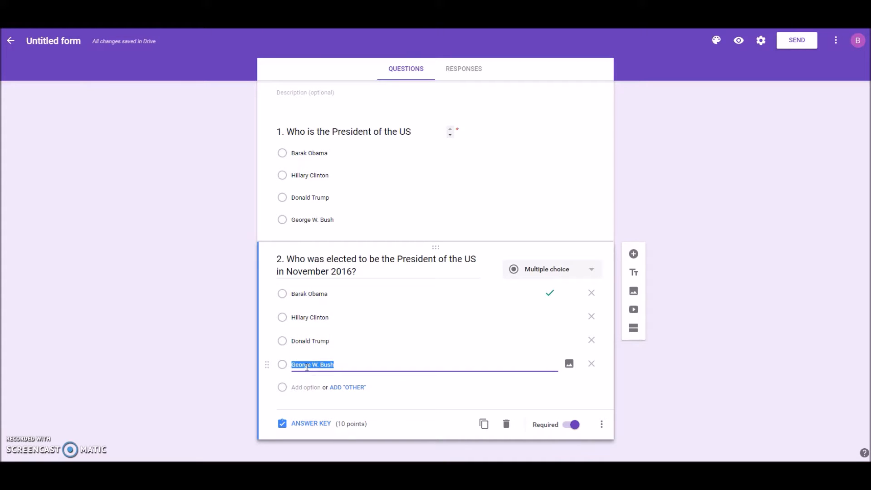
{"action": "type", "text": "Bozo The Clown"}
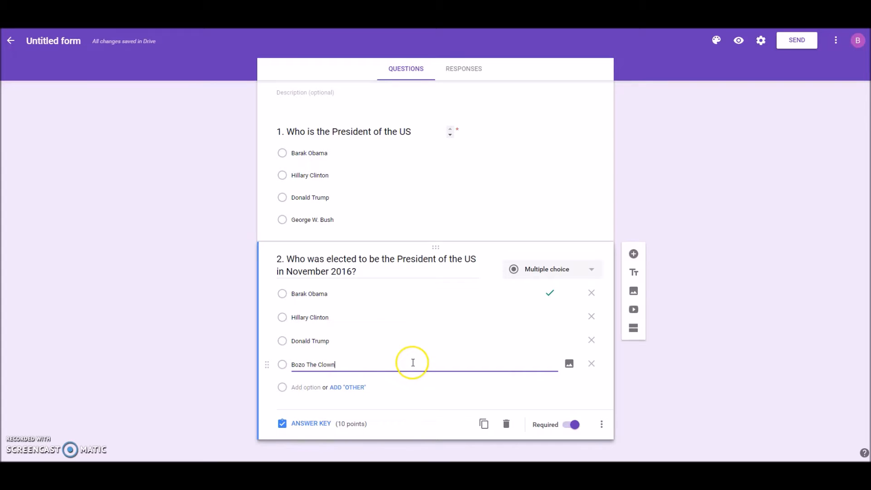
- Change question 2's correct answer to "Bozo The Clown" in the answer key and return to editing the question
{"action": "left_click", "coordinate": [318, 421]}
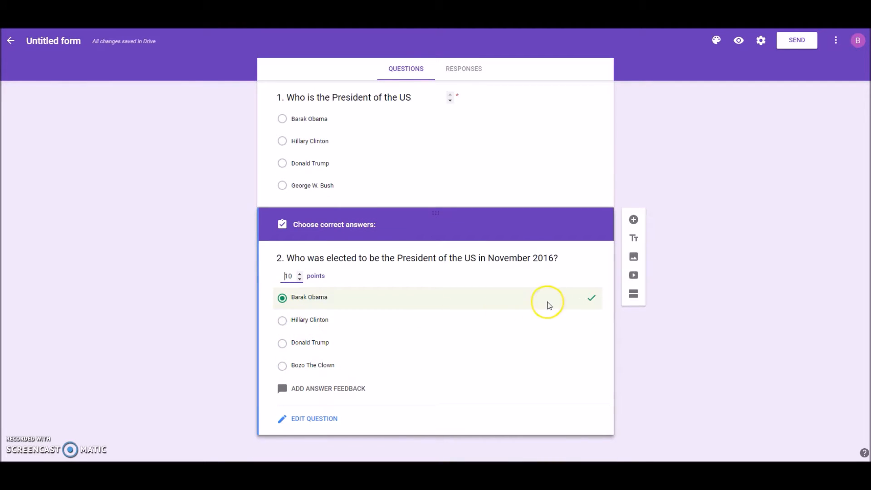
{"action": "left_click", "coordinate": [589, 299]}
{"action": "left_click", "coordinate": [282, 367]}
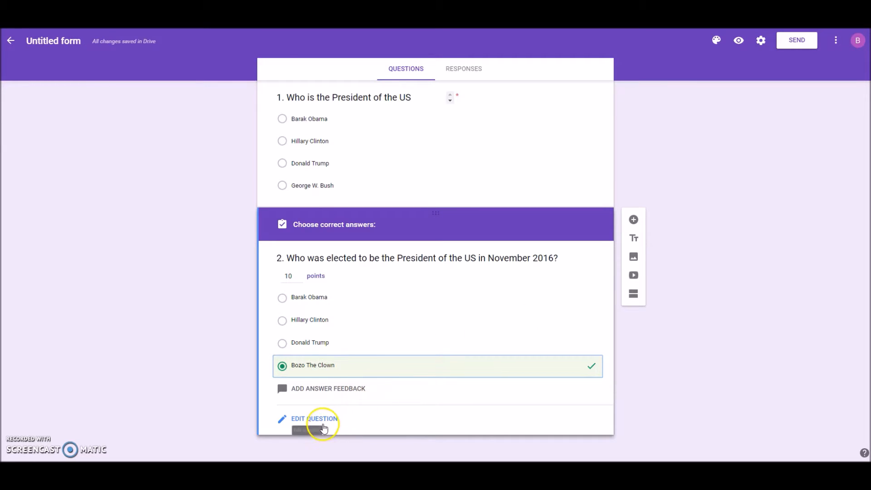
{"action": "left_click", "coordinate": [318, 423]}
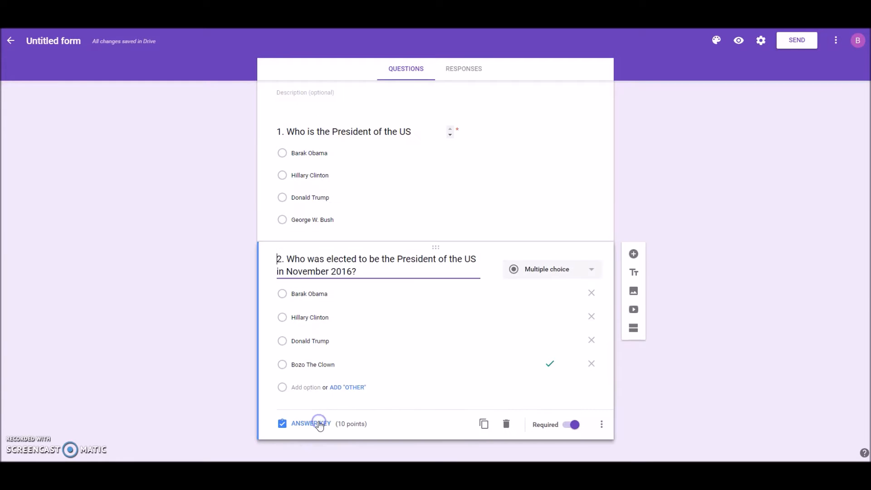
- Check question 2's shuffle setting and its answer key, including the answer feedback option, and return to the question editor
{"action": "left_click", "coordinate": [601, 427]}
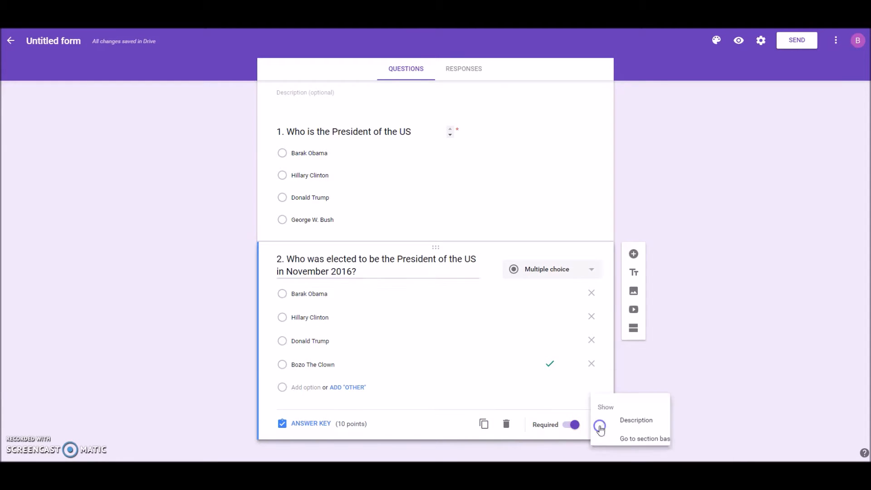
{"action": "left_click", "coordinate": [468, 433]}
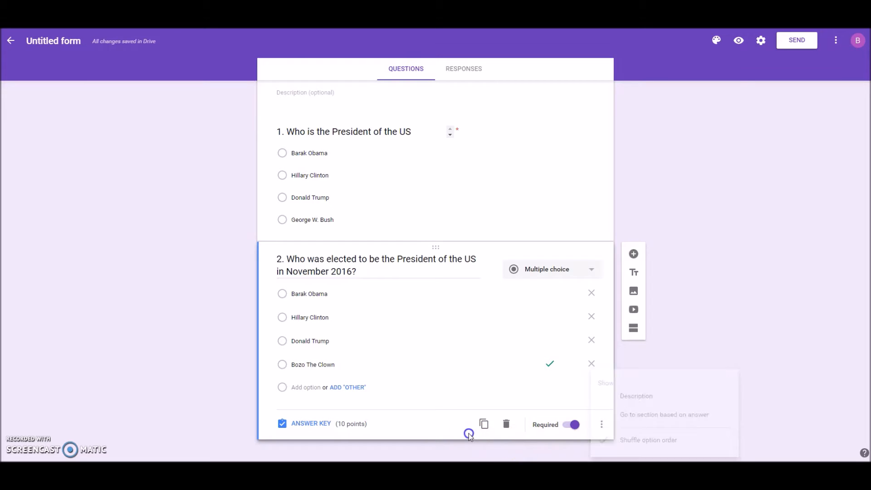
{"action": "left_click", "coordinate": [317, 423]}
{"action": "scroll", "coordinate": [409, 404], "scroll_direction": "down", "scroll_amount": 1}
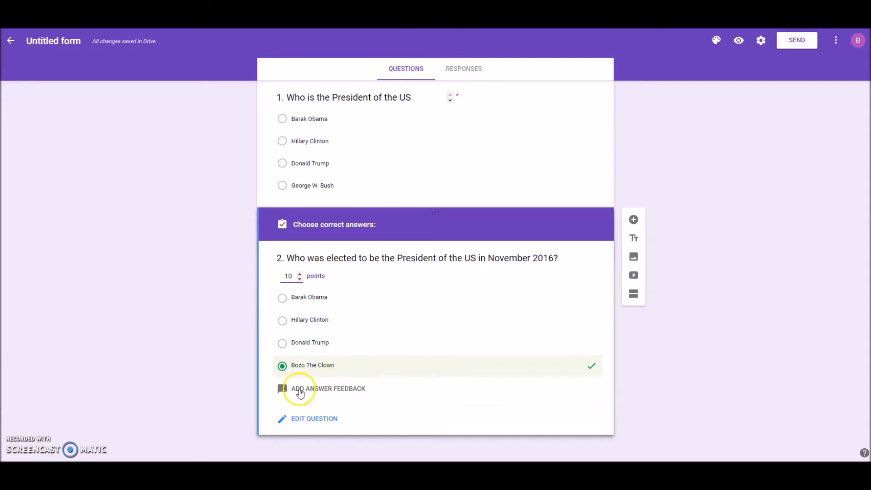
{"action": "left_click", "coordinate": [308, 419]}
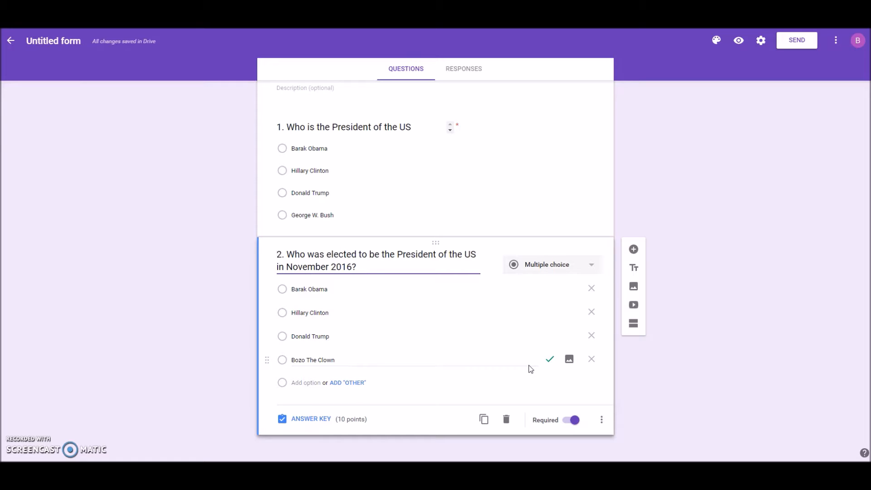
- Switch to the Metals, Nonmetals, Metalloids Quiz form and examine its student information section and its quiz questions with images
{"action": "left_click", "coordinate": [407, 292]}
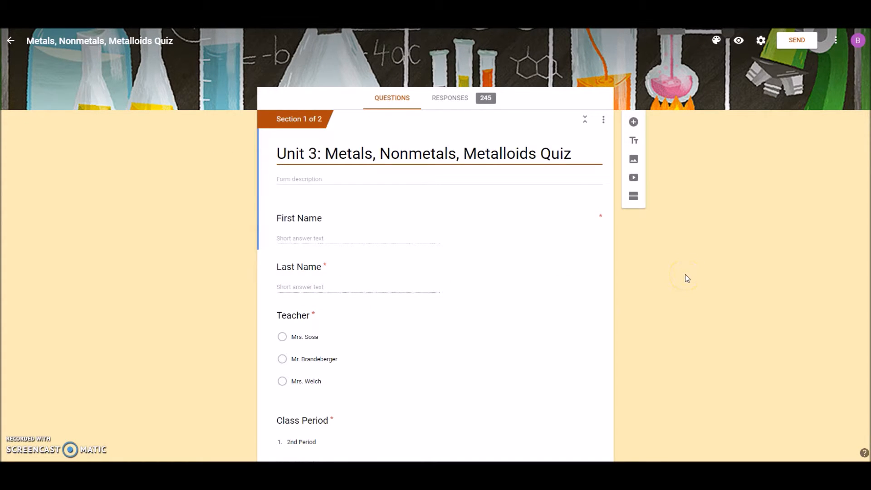
{"action": "scroll", "coordinate": [685, 276], "scroll_direction": "down", "scroll_amount": 15}
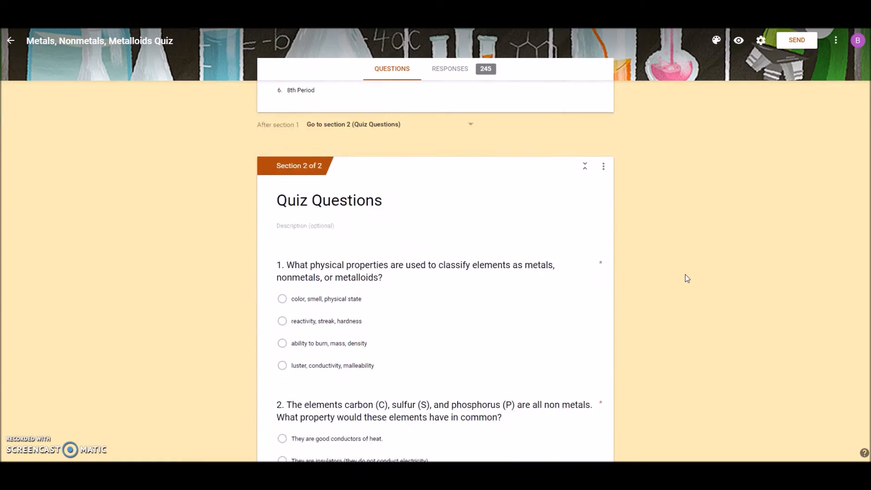
{"action": "scroll", "coordinate": [685, 274], "scroll_direction": "down", "scroll_amount": 6}
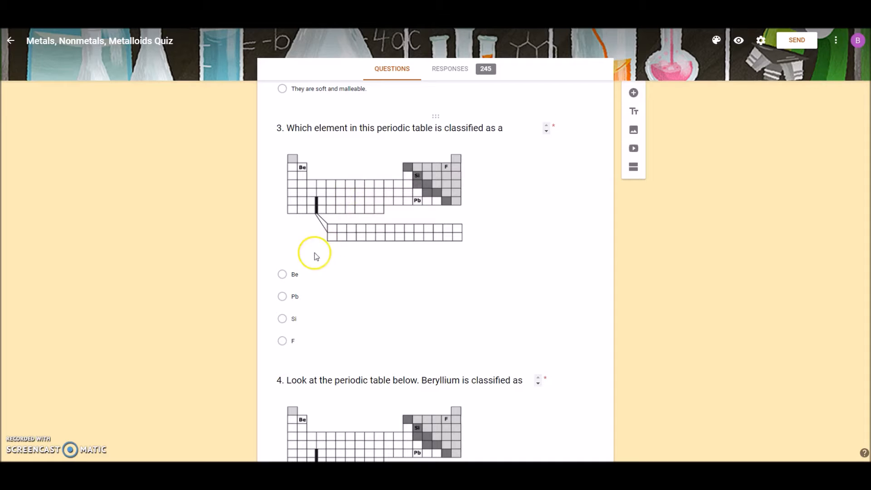
{"action": "scroll", "coordinate": [333, 291], "scroll_direction": "down", "scroll_amount": 2}
{"action": "left_click", "coordinate": [333, 291]}
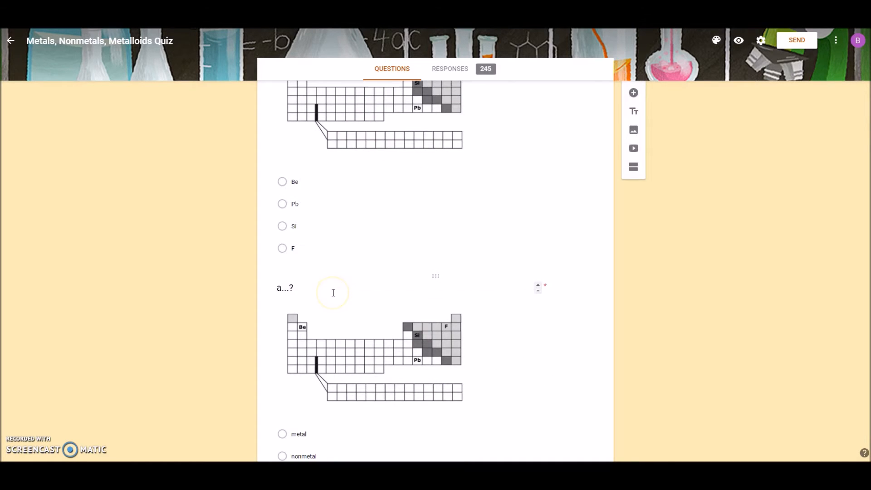
{"action": "scroll", "coordinate": [333, 293], "scroll_direction": "down", "scroll_amount": 4}
{"action": "scroll", "coordinate": [333, 293], "scroll_direction": "up", "scroll_amount": 13}
{"action": "scroll", "coordinate": [333, 293], "scroll_direction": "up", "scroll_amount": 1}
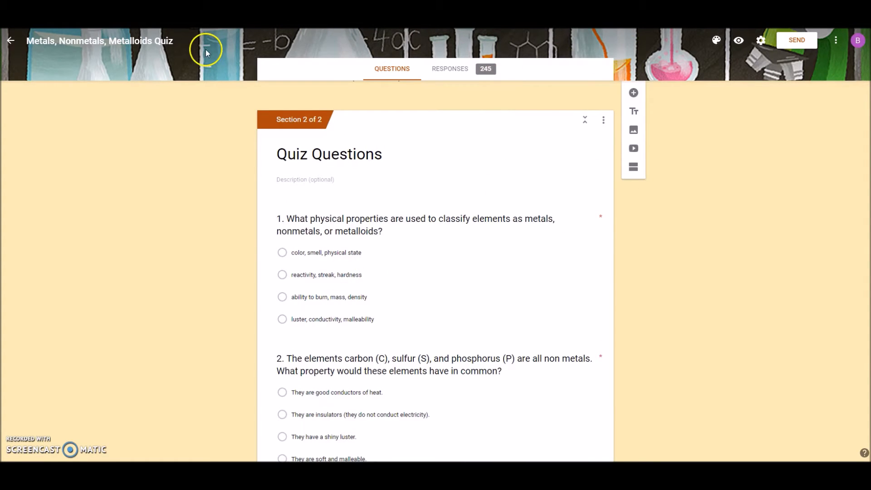
{"action": "scroll", "coordinate": [189, 83], "scroll_direction": "up", "scroll_amount": 3}
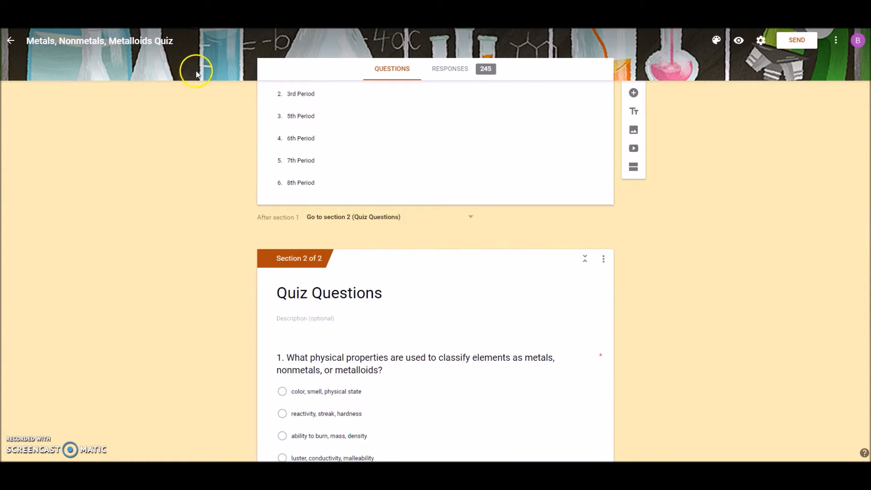
{"action": "scroll", "coordinate": [184, 75], "scroll_direction": "up", "scroll_amount": 8}
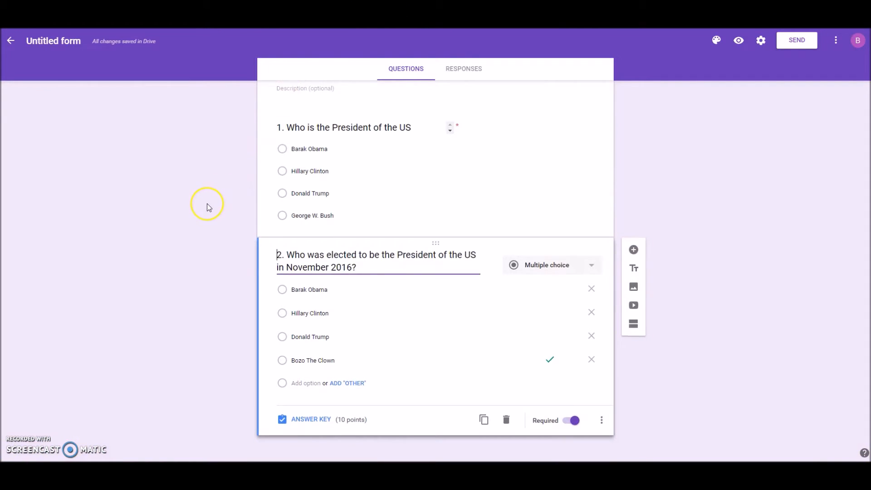
- Return to the 6th grader quiz and look at the available theme colors and the header image option without choosing one
{"action": "scroll", "coordinate": [206, 203], "scroll_direction": "up", "scroll_amount": 4}
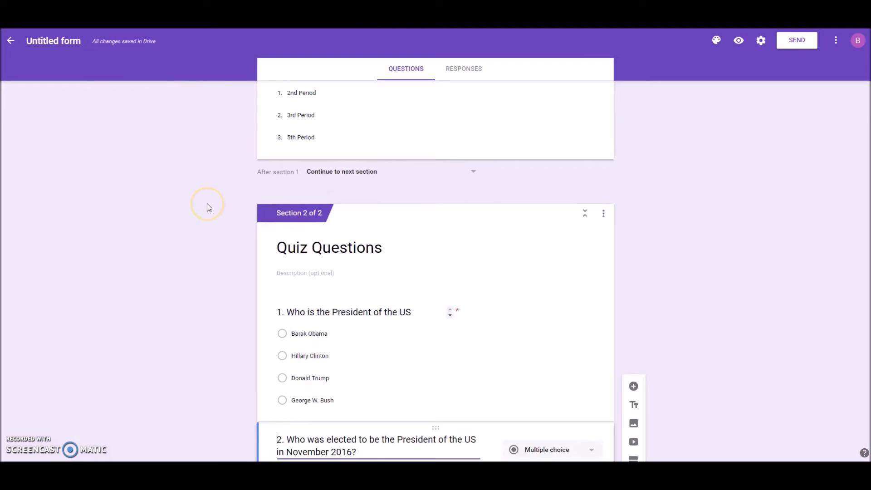
{"action": "scroll", "coordinate": [207, 203], "scroll_direction": "up", "scroll_amount": 3}
{"action": "scroll", "coordinate": [207, 203], "scroll_direction": "up", "scroll_amount": 3}
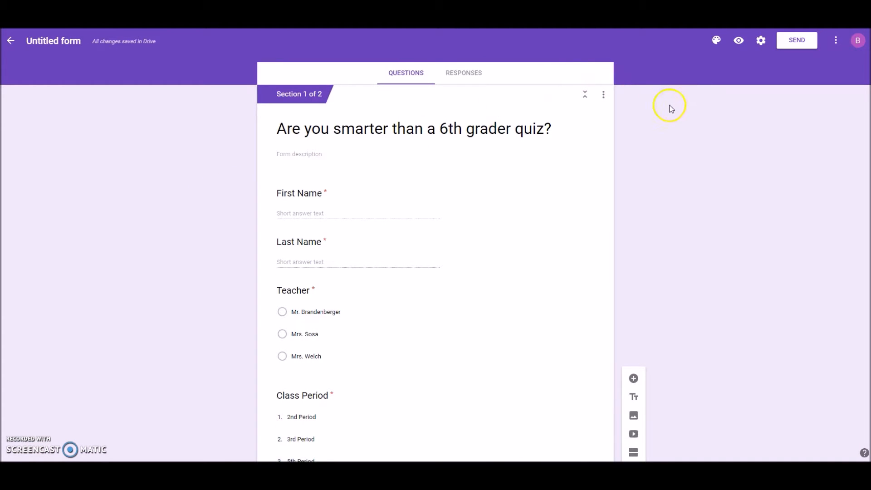
{"action": "left_click", "coordinate": [717, 40]}
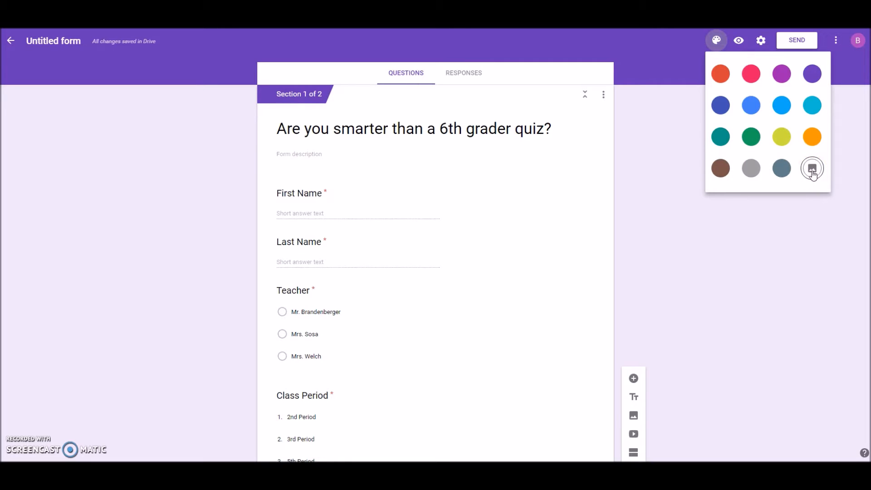
{"action": "left_click", "coordinate": [678, 180]}
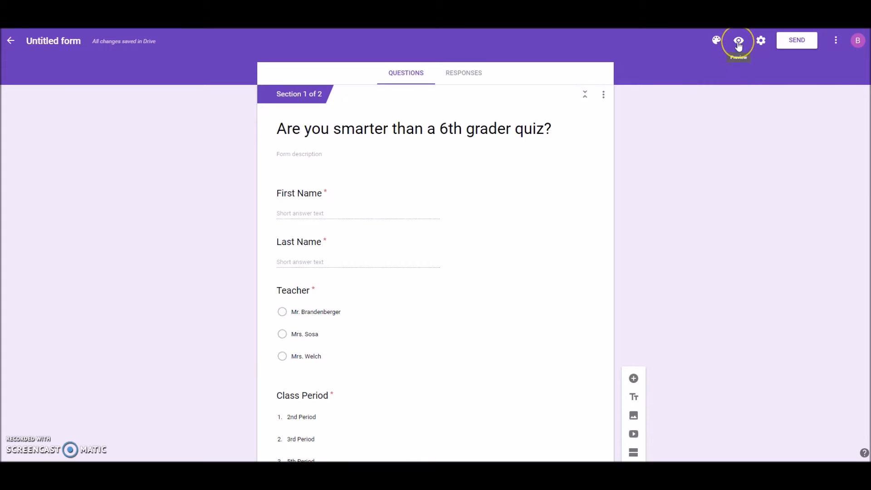
- Preview the quiz's first section as respondents see it, down to the end of the page, and close the preview
{"action": "left_click", "coordinate": [739, 44]}
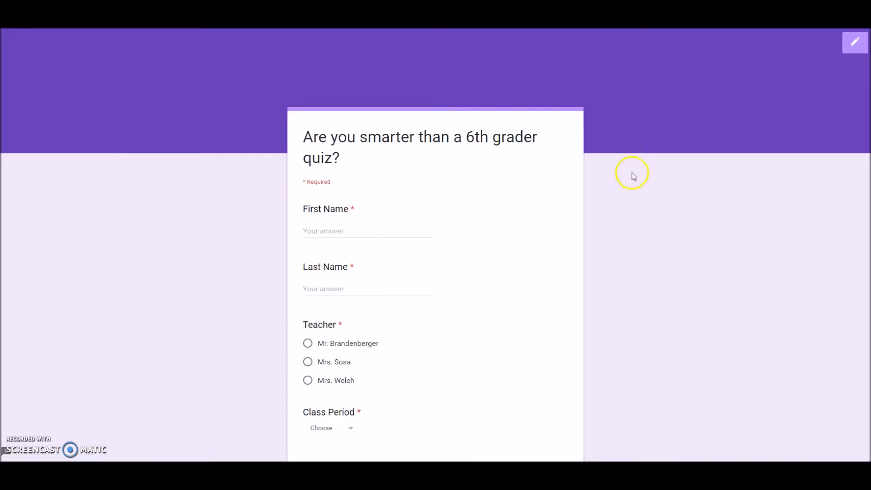
{"action": "scroll", "coordinate": [634, 204], "scroll_direction": "down", "scroll_amount": 3}
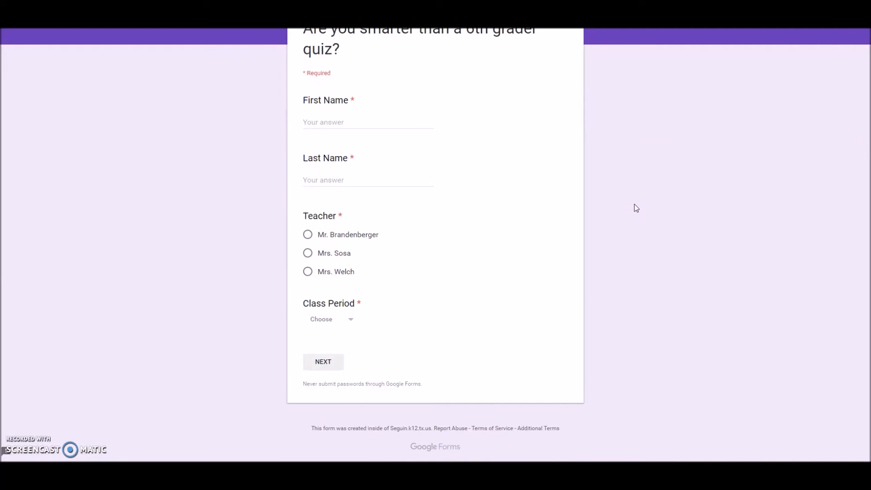
{"action": "scroll", "coordinate": [635, 203], "scroll_direction": "up", "scroll_amount": 3}
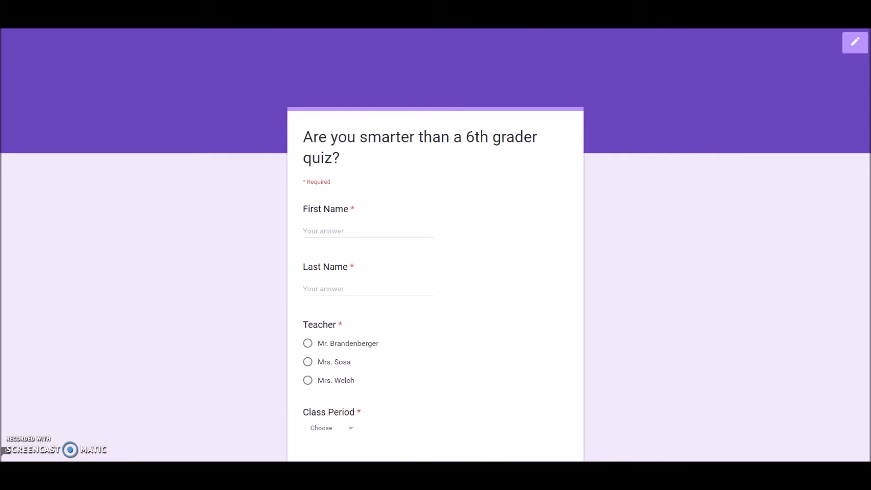
{"action": "key", "text": "ctrl+w"}
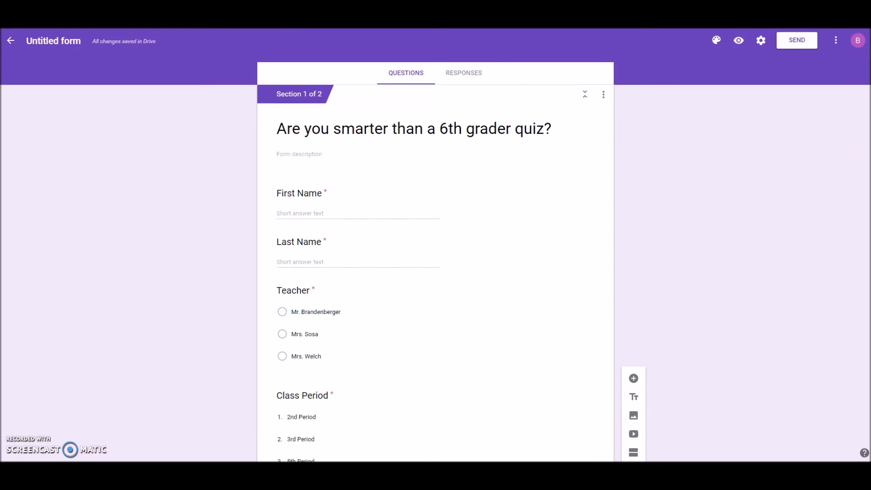
- View the form's general settings for sign-in and respondent permissions, and leave them without saving
{"action": "left_click", "coordinate": [762, 43]}
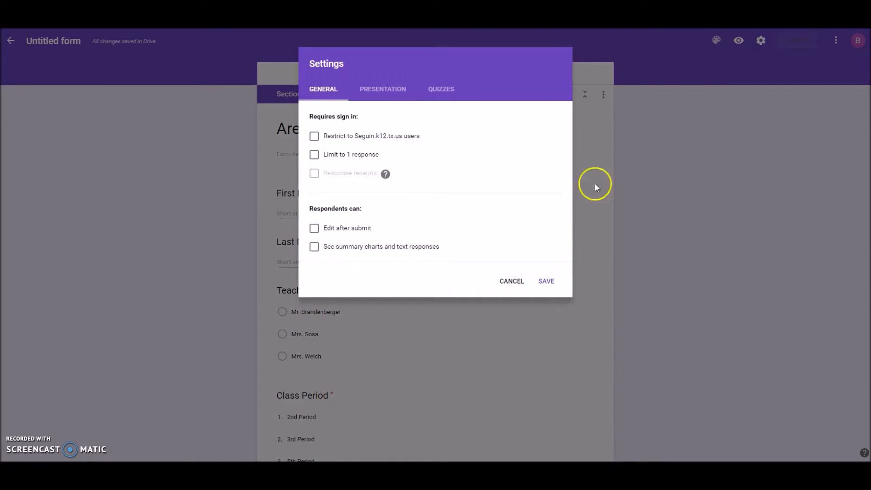
{"action": "left_click", "coordinate": [513, 282]}
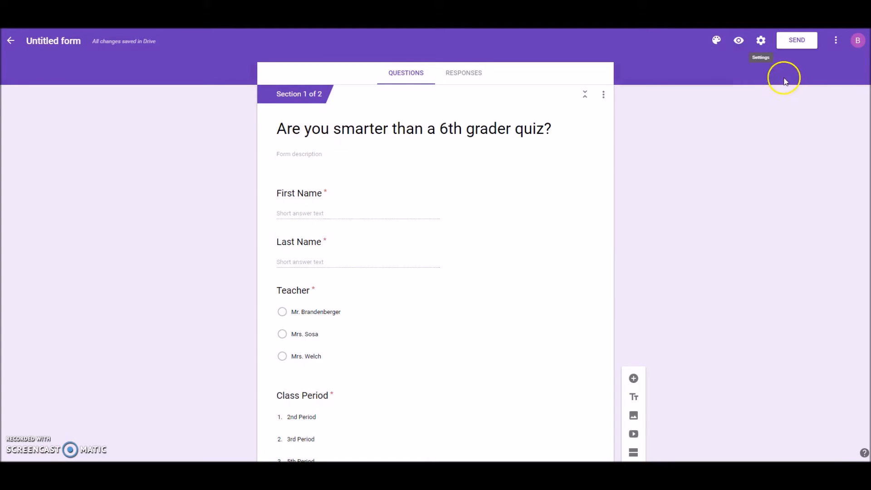
{"action": "left_click", "coordinate": [836, 45]}
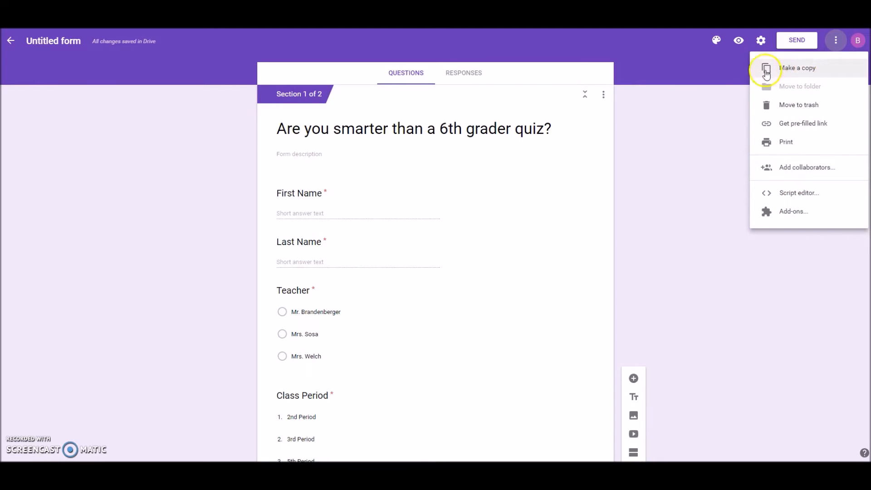
{"action": "left_click", "coordinate": [735, 91]}
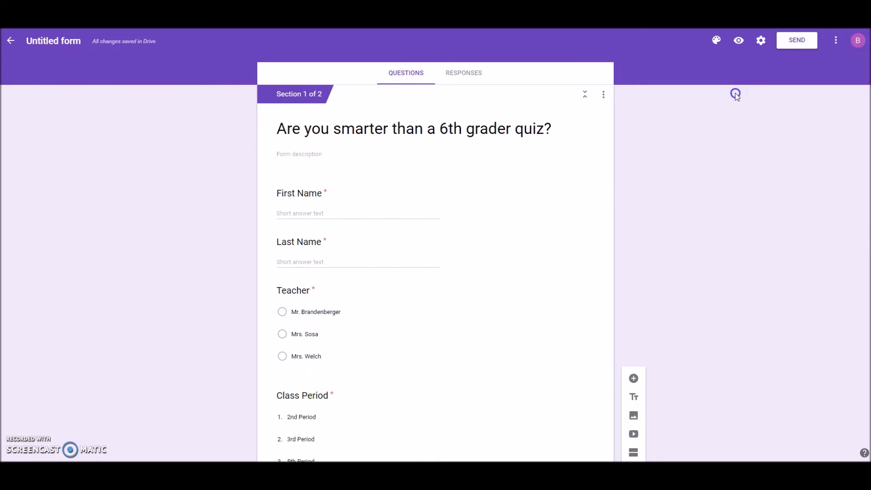
- Browse the Work and School header images available in the theme gallery
{"action": "left_click", "coordinate": [718, 44]}
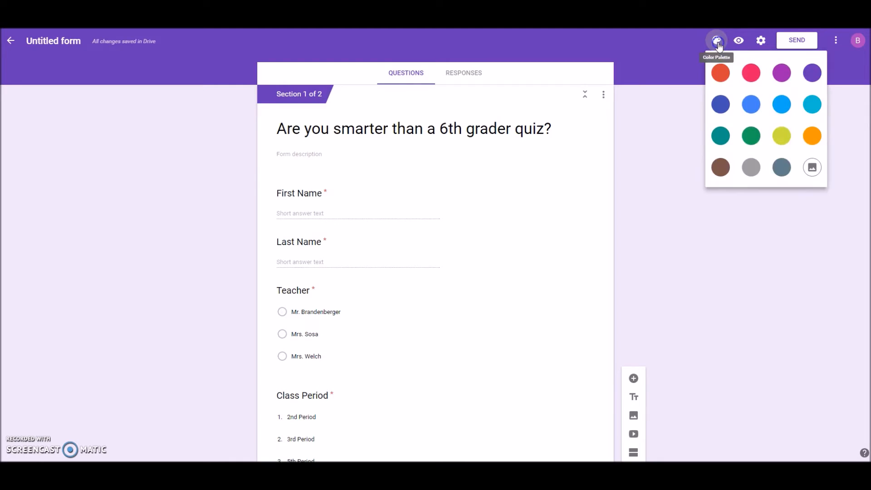
{"action": "left_click", "coordinate": [813, 168]}
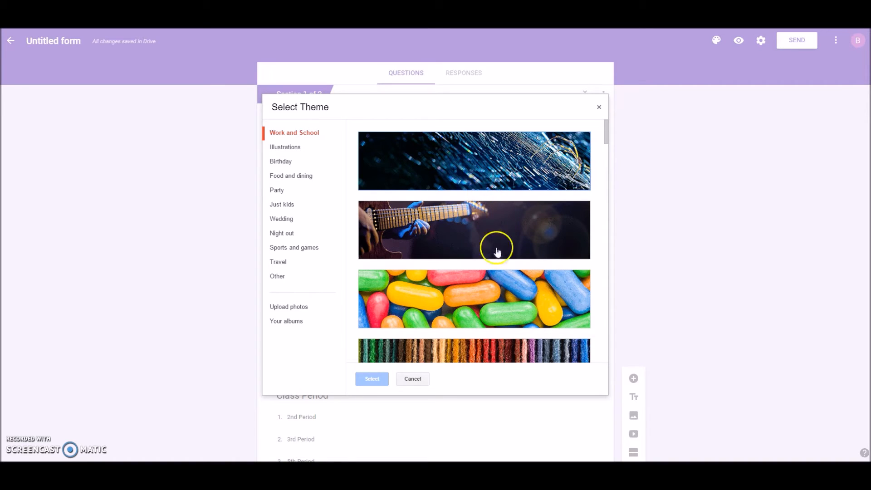
{"action": "scroll", "coordinate": [511, 273], "scroll_direction": "down", "scroll_amount": 7}
{"action": "scroll", "coordinate": [512, 272], "scroll_direction": "down", "scroll_amount": 5}
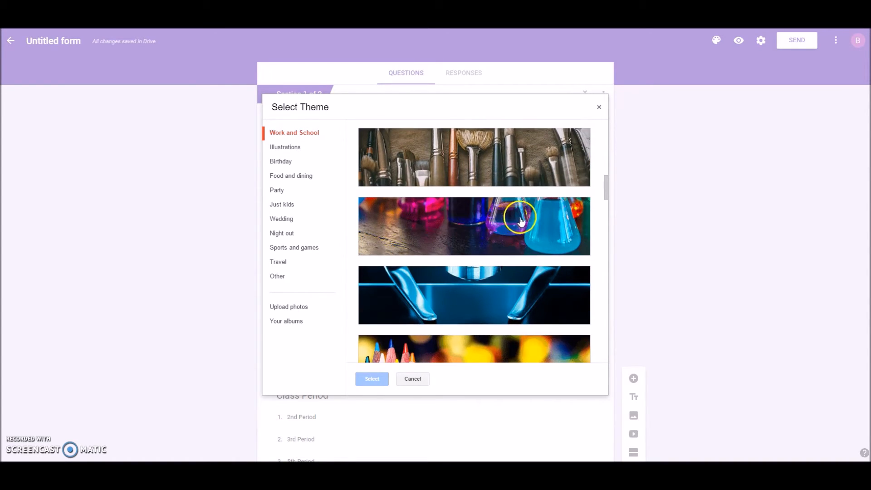
{"action": "scroll", "coordinate": [532, 224], "scroll_direction": "down", "scroll_amount": 5}
{"action": "scroll", "coordinate": [533, 225], "scroll_direction": "down", "scroll_amount": 12}
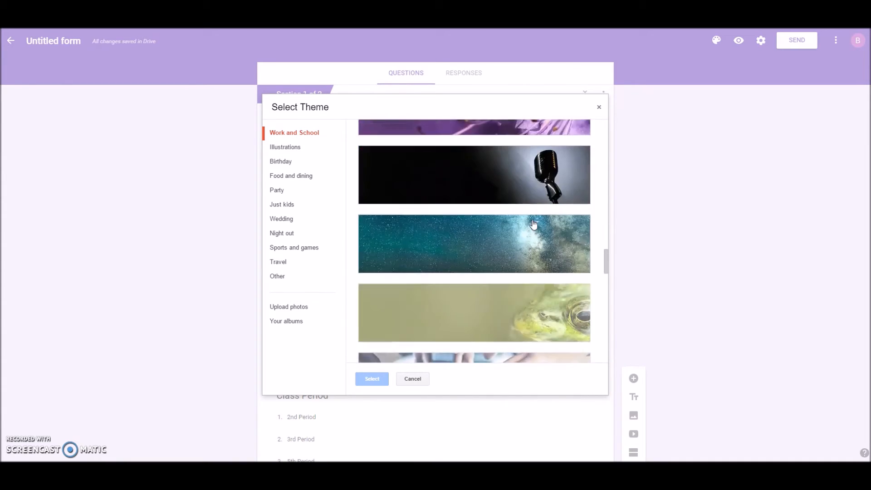
{"action": "scroll", "coordinate": [534, 225], "scroll_direction": "down", "scroll_amount": 8}
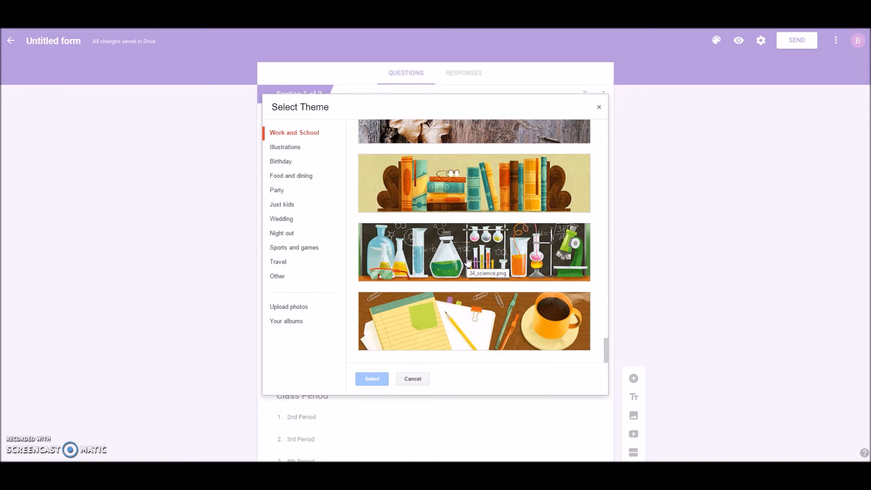
{"action": "scroll", "coordinate": [469, 262], "scroll_direction": "up", "scroll_amount": 5}
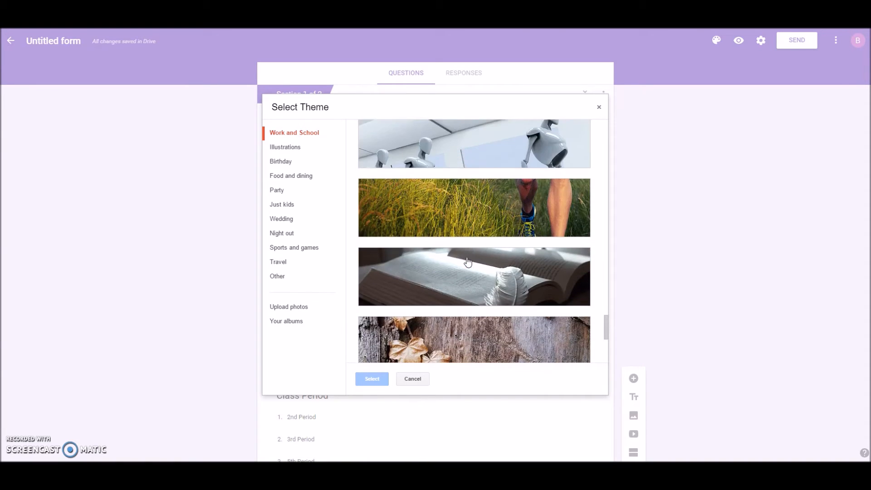
{"action": "scroll", "coordinate": [469, 263], "scroll_direction": "up", "scroll_amount": 3}
{"action": "scroll", "coordinate": [468, 262], "scroll_direction": "up", "scroll_amount": 10}
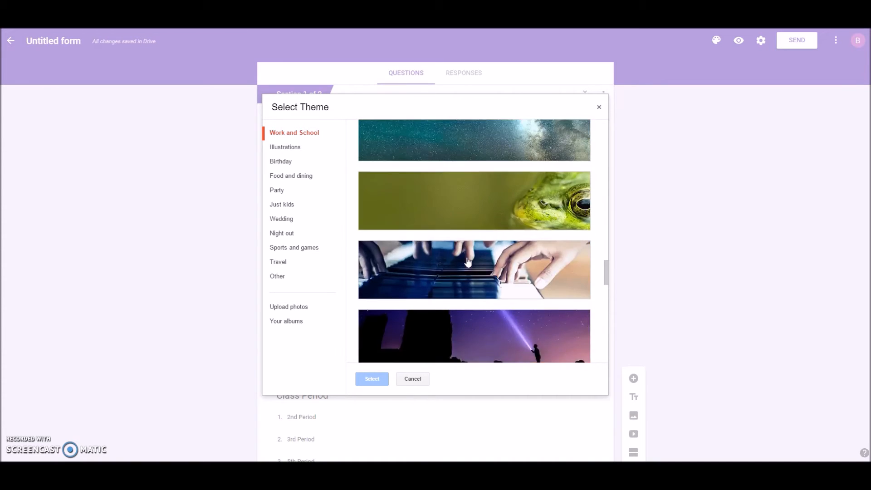
{"action": "scroll", "coordinate": [469, 262], "scroll_direction": "up", "scroll_amount": 10}
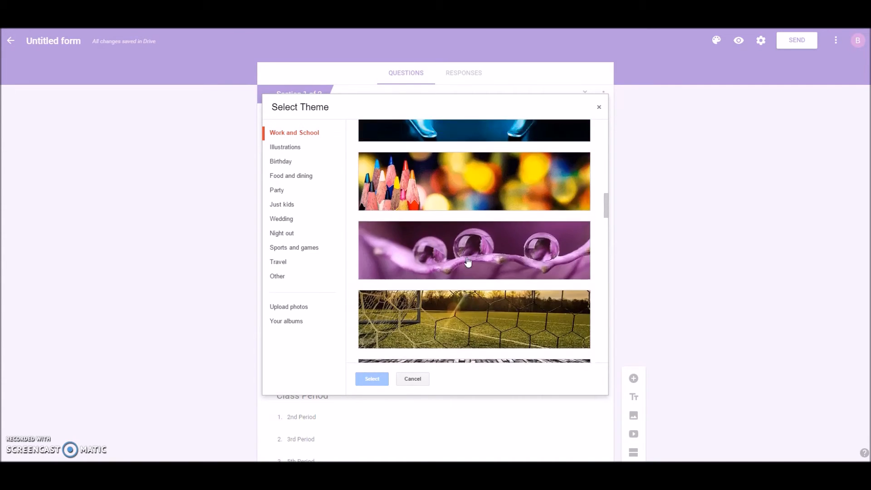
{"action": "scroll", "coordinate": [468, 262], "scroll_direction": "up", "scroll_amount": 8}
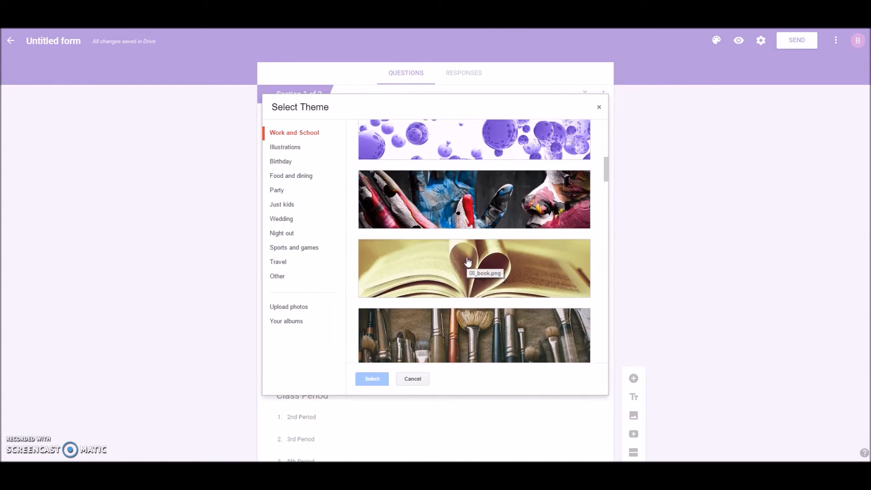
{"action": "scroll", "coordinate": [469, 261], "scroll_direction": "up", "scroll_amount": 3}
{"action": "scroll", "coordinate": [469, 260], "scroll_direction": "down", "scroll_amount": 12}
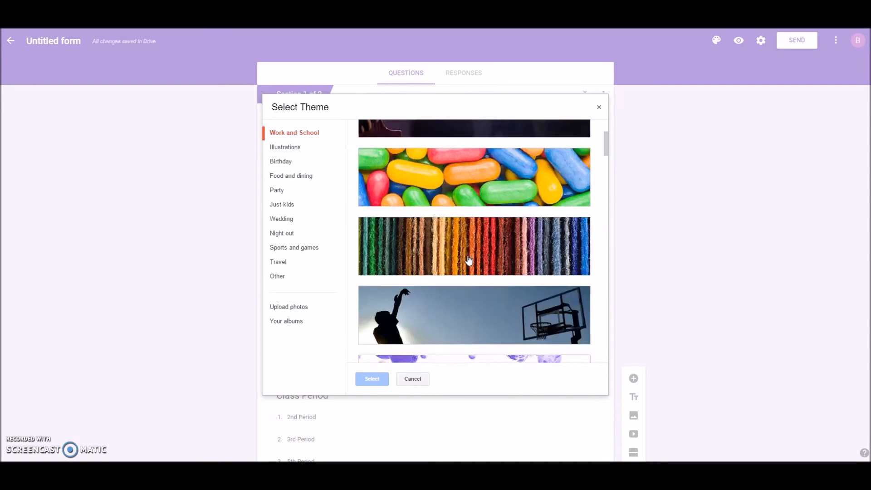
{"action": "scroll", "coordinate": [469, 255], "scroll_direction": "down", "scroll_amount": 15}
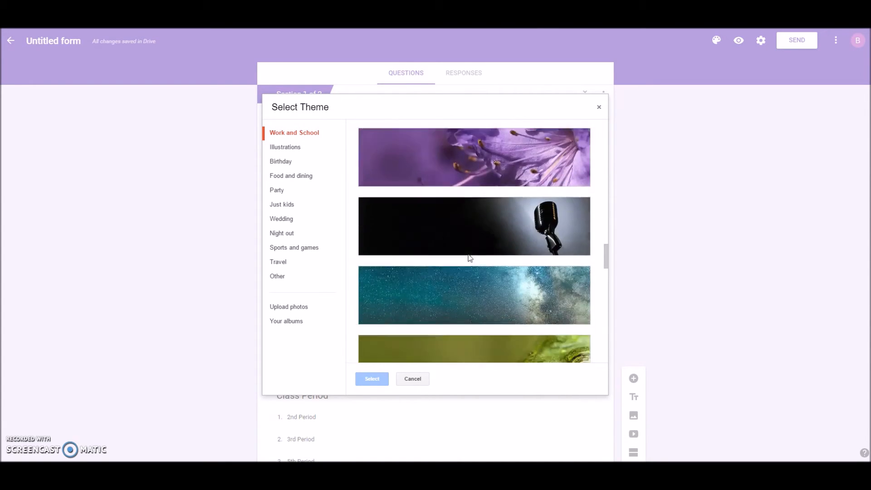
{"action": "scroll", "coordinate": [469, 257], "scroll_direction": "down", "scroll_amount": 10}
- Apply the Work and School image of an open book with a white feather as the form's header, after checking the photo upload option
{"action": "left_click", "coordinate": [505, 184]}
{"action": "left_click", "coordinate": [375, 381]}
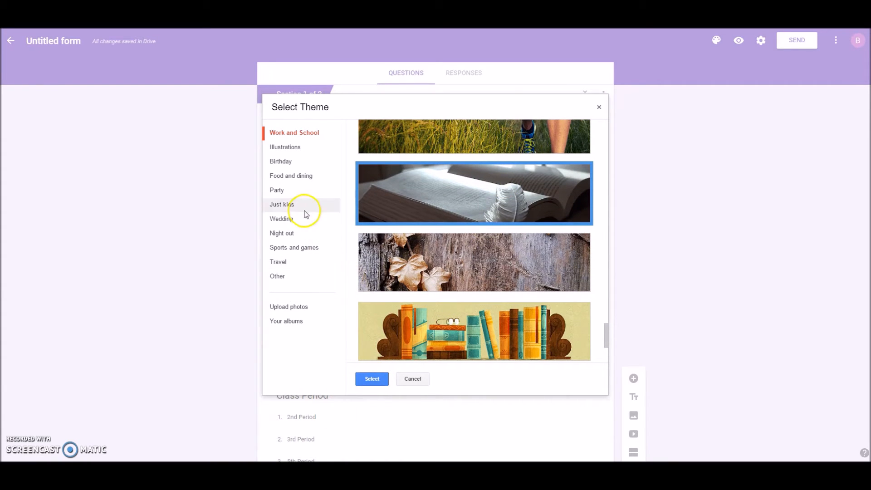
{"action": "left_click", "coordinate": [289, 311]}
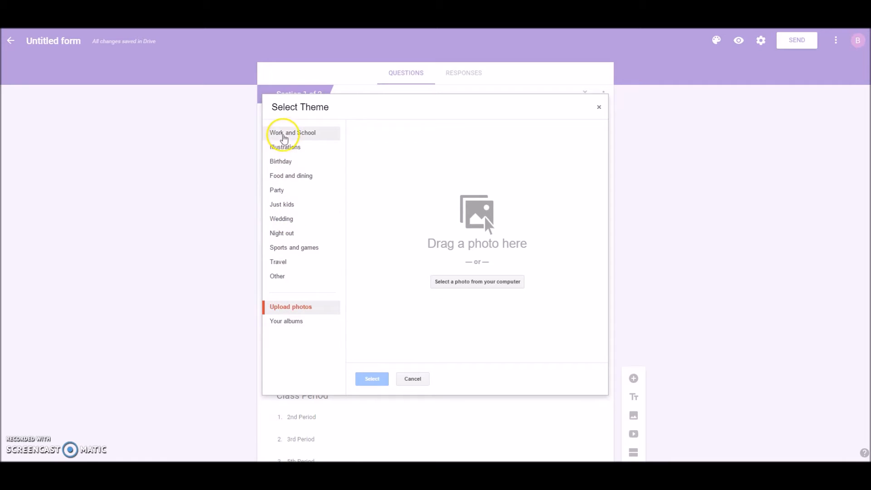
{"action": "left_click", "coordinate": [284, 133]}
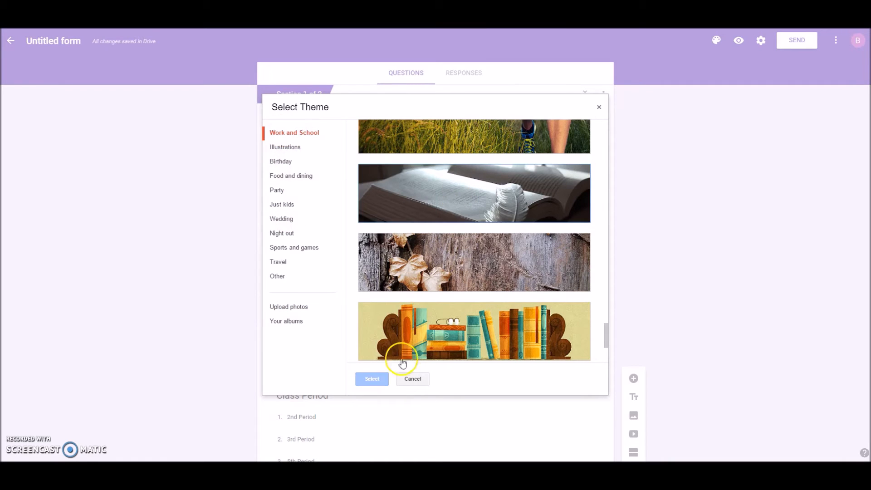
{"action": "left_click", "coordinate": [408, 198]}
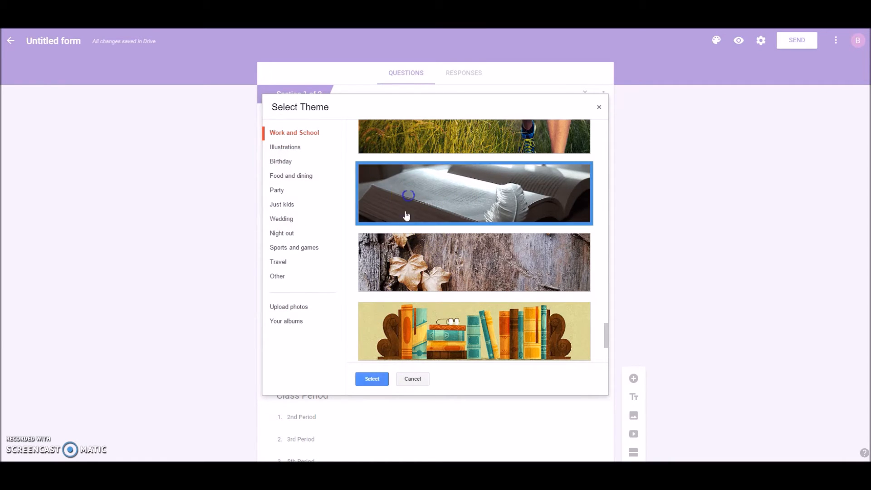
{"action": "left_click", "coordinate": [376, 379]}
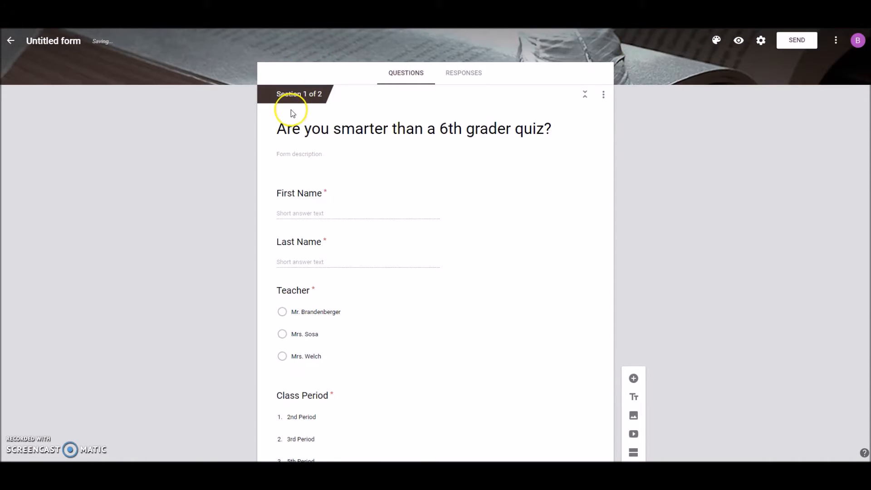
{"action": "scroll", "coordinate": [193, 217], "scroll_direction": "down", "scroll_amount": 3}
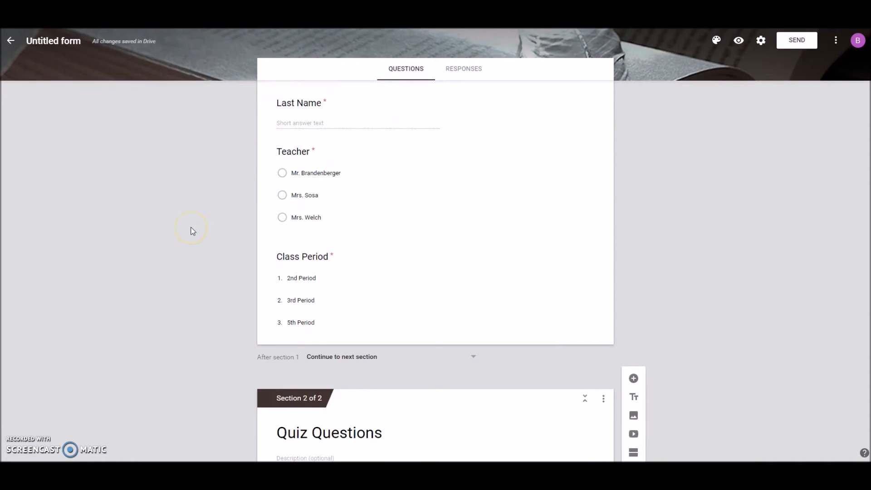
{"action": "scroll", "coordinate": [193, 231], "scroll_direction": "up", "scroll_amount": 4}
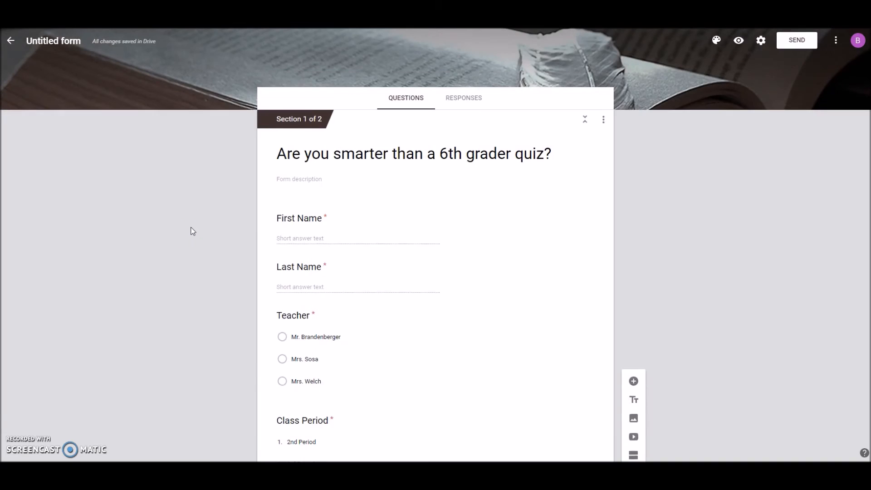
- Name the form file "Are you smarter than a 6th grader quiz?" to match its title, and look over both sections
{"action": "left_click", "coordinate": [63, 40]}
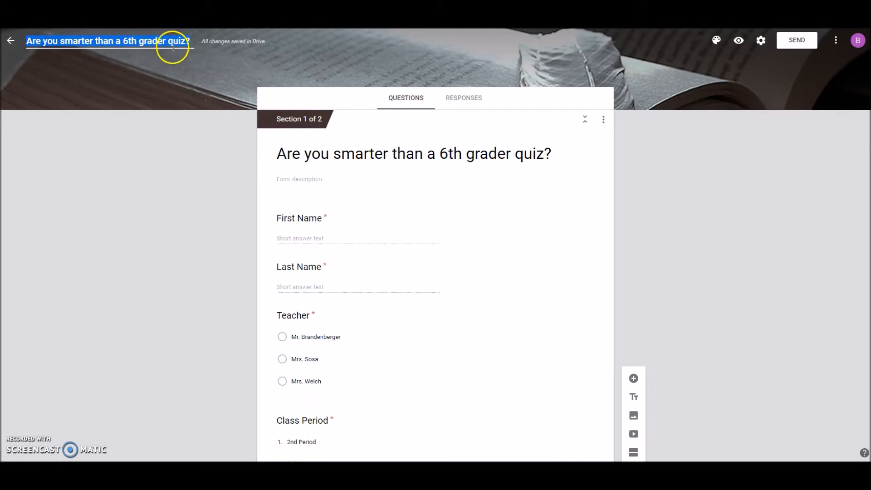
{"action": "left_click", "coordinate": [171, 165]}
{"action": "scroll", "coordinate": [176, 226], "scroll_direction": "down", "scroll_amount": 7}
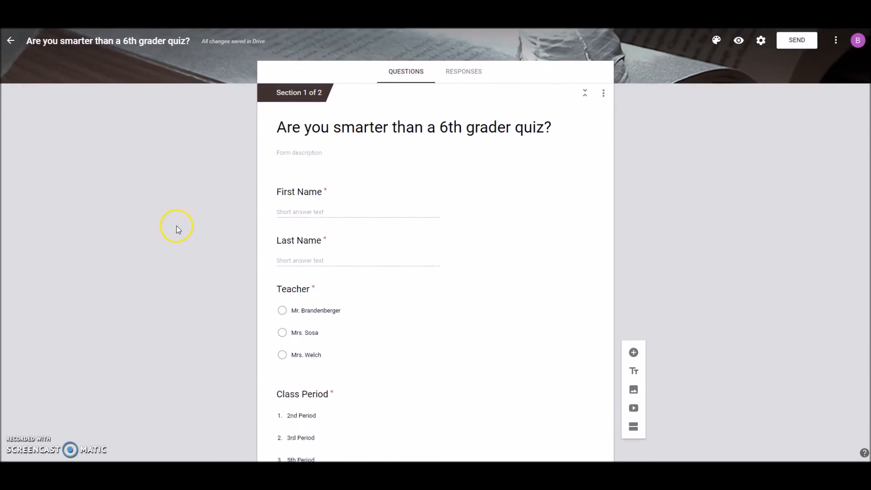
{"action": "scroll", "coordinate": [176, 227], "scroll_direction": "down", "scroll_amount": 4}
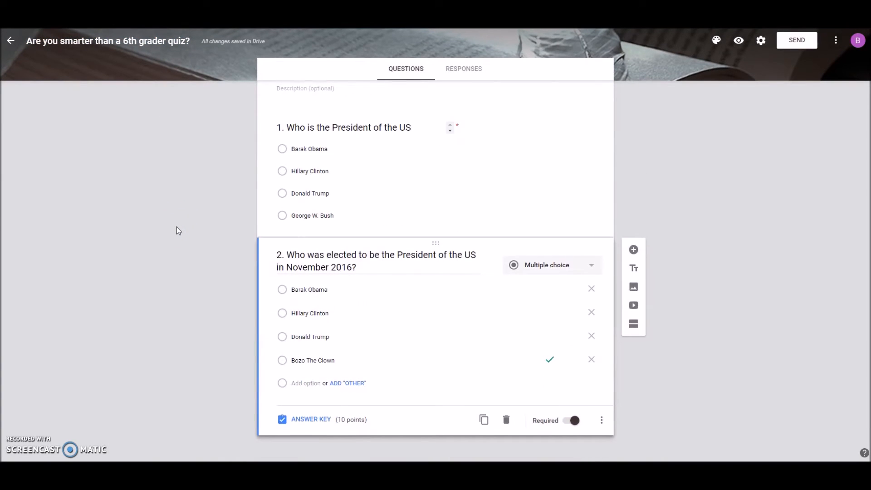
{"action": "scroll", "coordinate": [176, 226], "scroll_direction": "up", "scroll_amount": 3}
{"action": "scroll", "coordinate": [177, 230], "scroll_direction": "up", "scroll_amount": 8}
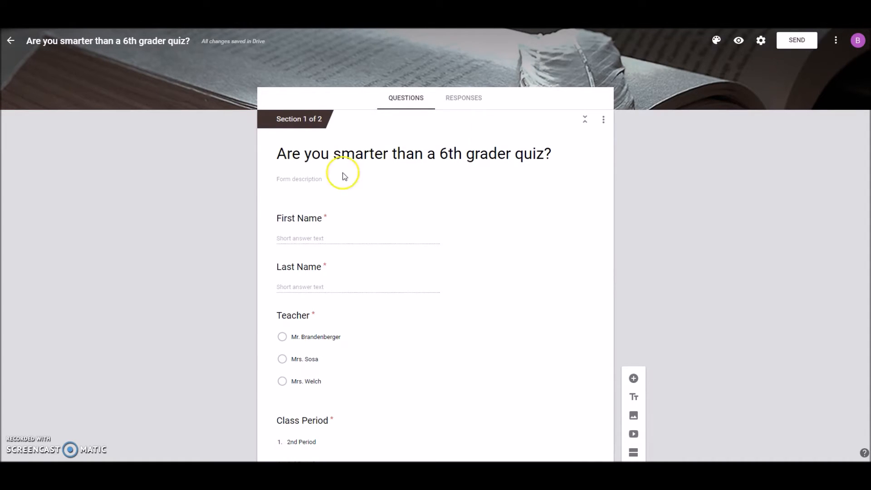
- Generate a shortened URL for sending the quiz by link, copy it, and close the send options
{"action": "left_click", "coordinate": [795, 43]}
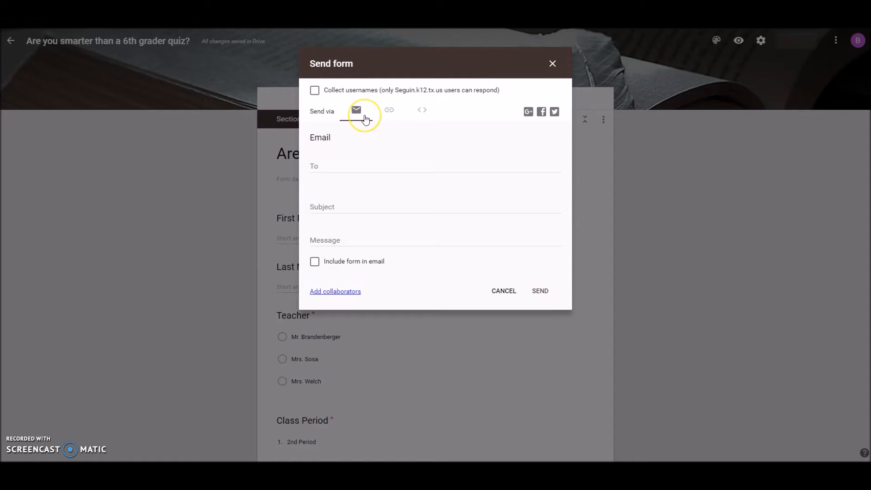
{"action": "left_click", "coordinate": [389, 113]}
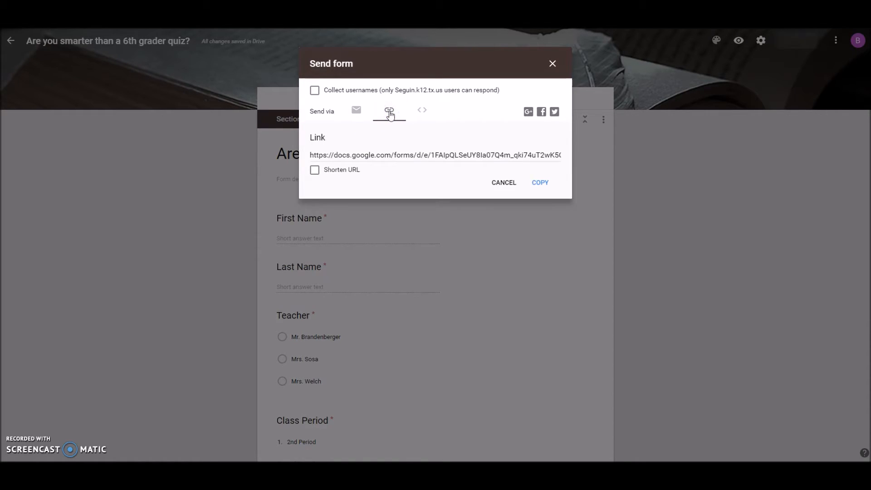
{"action": "left_click", "coordinate": [314, 170]}
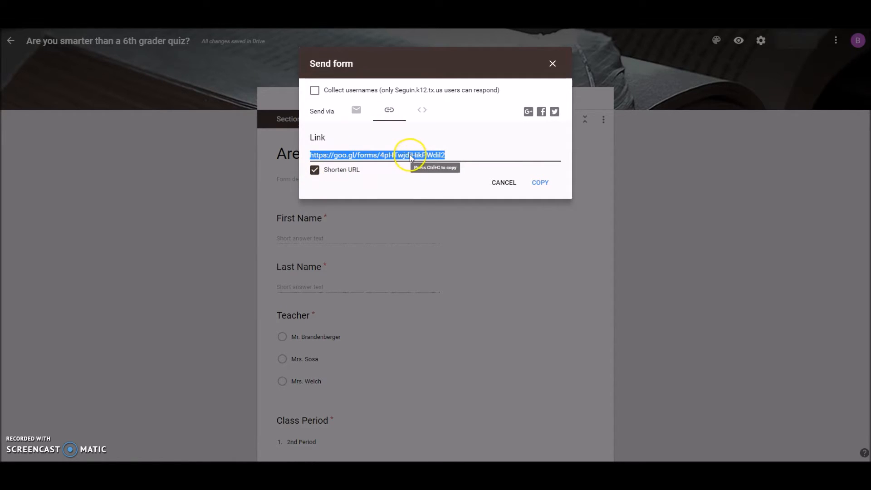
{"action": "left_click", "coordinate": [537, 183]}
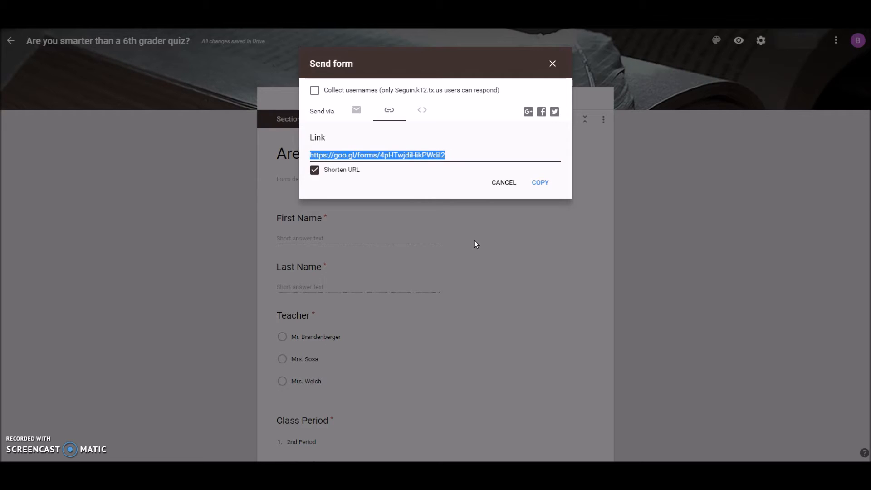
{"action": "left_click", "coordinate": [553, 63]}
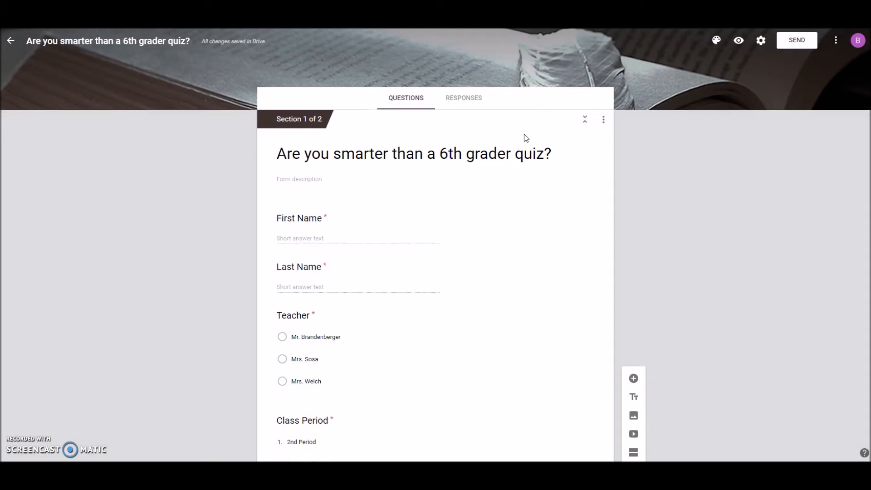
- View the quiz's responses area, and examine the scores and answers by class in the Unit 2 Elements & Compounds Quiz (Responses) spreadsheet
{"action": "left_click", "coordinate": [463, 100]}
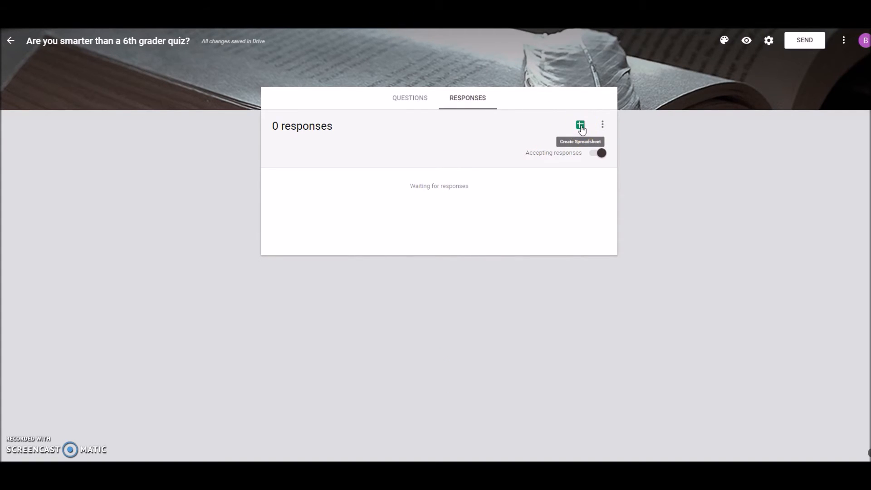
{"action": "left_click", "coordinate": [581, 127]}
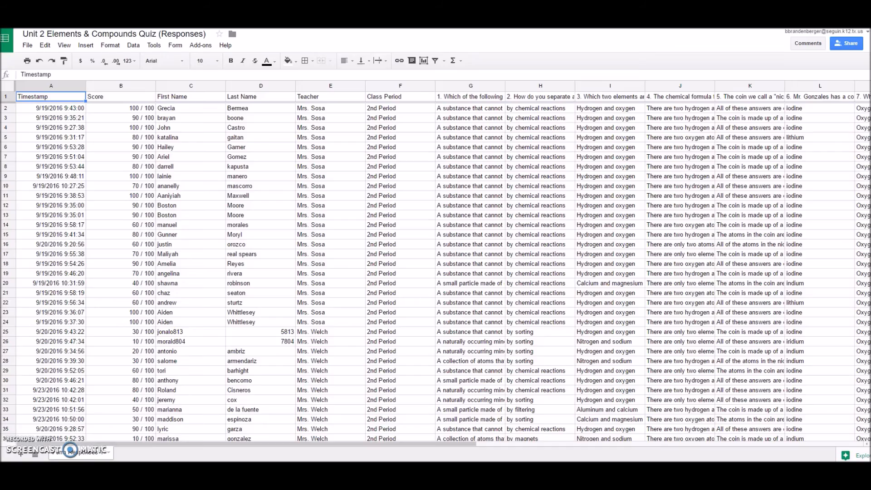
{"action": "scroll", "coordinate": [355, 267], "scroll_direction": "up", "scroll_amount": 4}
{"action": "scroll", "coordinate": [354, 267], "scroll_direction": "down", "scroll_amount": 8}
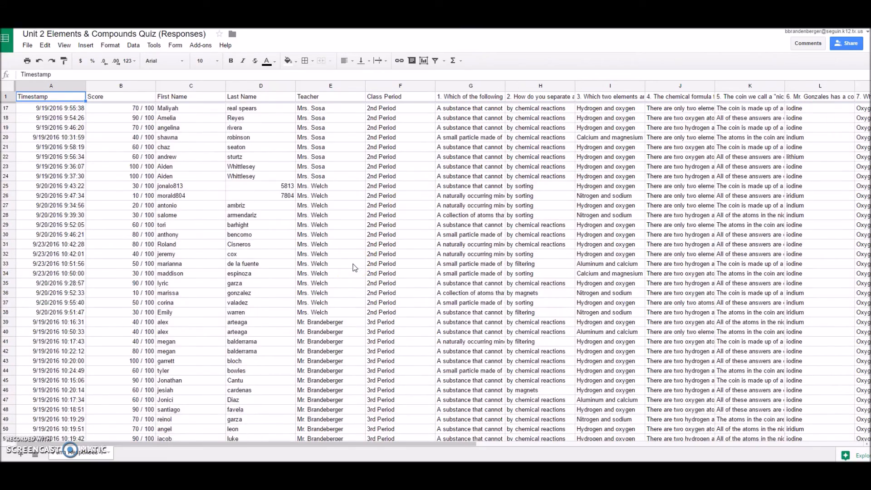
{"action": "scroll", "coordinate": [355, 267], "scroll_direction": "up", "scroll_amount": 8}
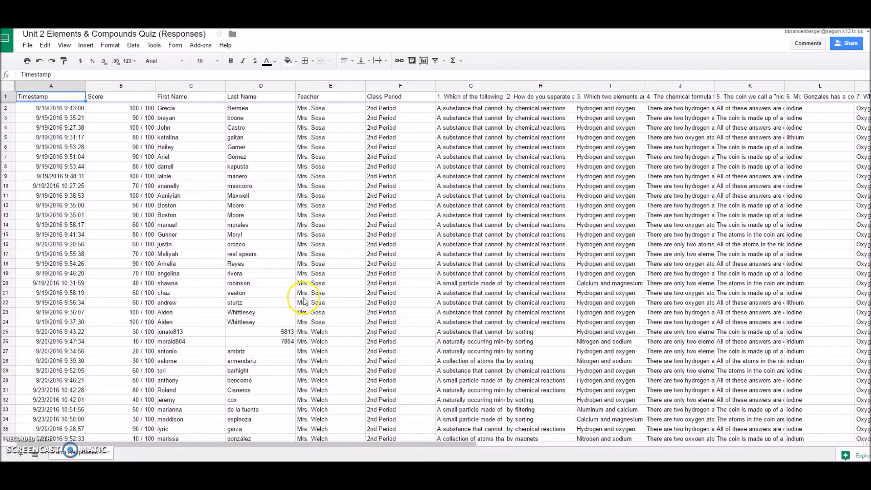
{"action": "scroll", "coordinate": [235, 281], "scroll_direction": "down", "scroll_amount": 5}
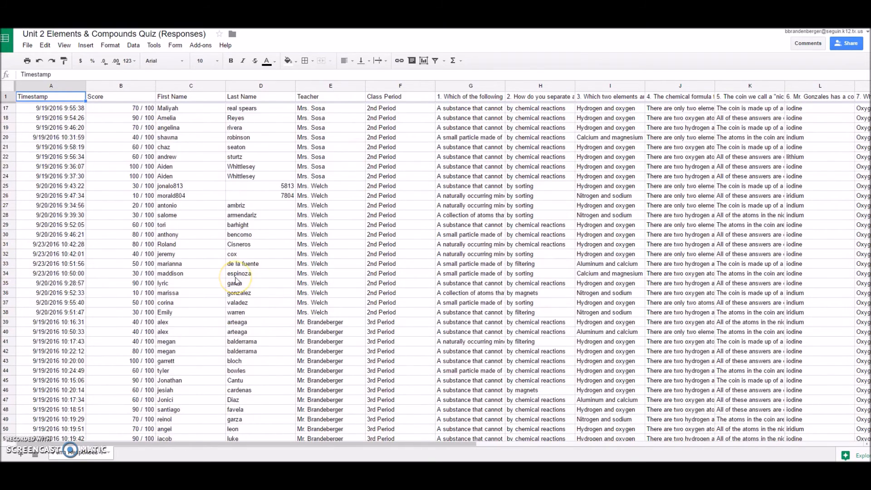
{"action": "scroll", "coordinate": [235, 282], "scroll_direction": "down", "scroll_amount": 7}
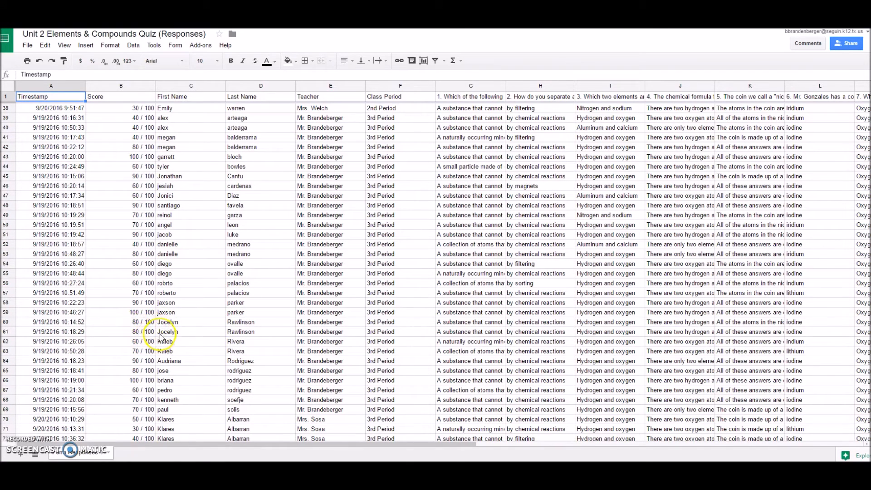
- Examine the 3rd Period scores grouped by teacher and student in the Unit 2 Elements & Compounds Quiz responses
{"action": "scroll", "coordinate": [176, 338], "scroll_direction": "down", "scroll_amount": 3}
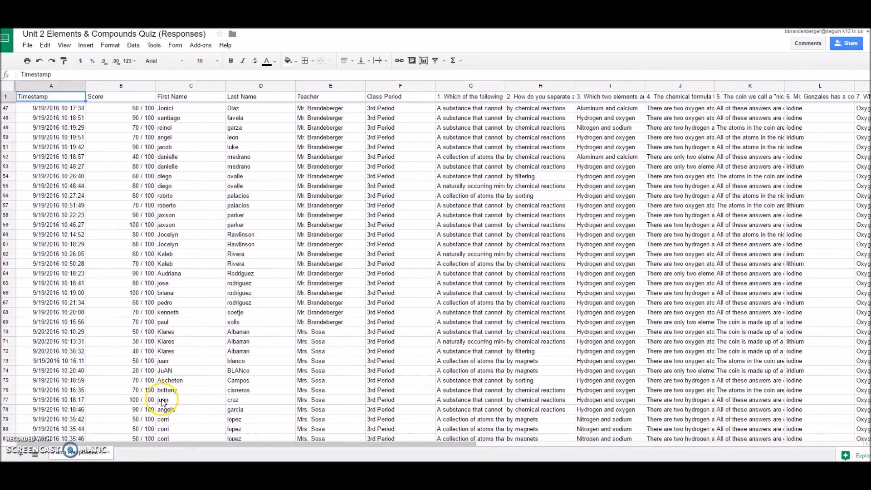
{"action": "scroll", "coordinate": [166, 399], "scroll_direction": "down", "scroll_amount": 1}
{"action": "scroll", "coordinate": [174, 415], "scroll_direction": "down", "scroll_amount": 1}
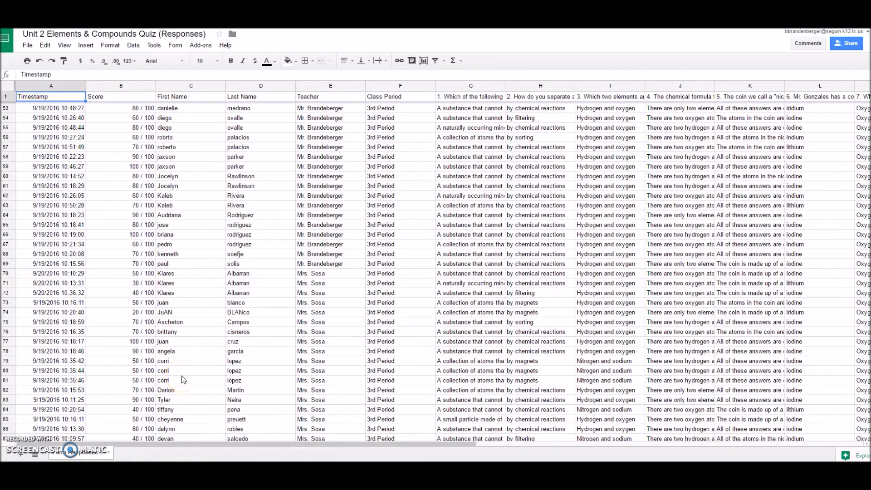
{"action": "scroll", "coordinate": [182, 376], "scroll_direction": "down", "scroll_amount": 5}
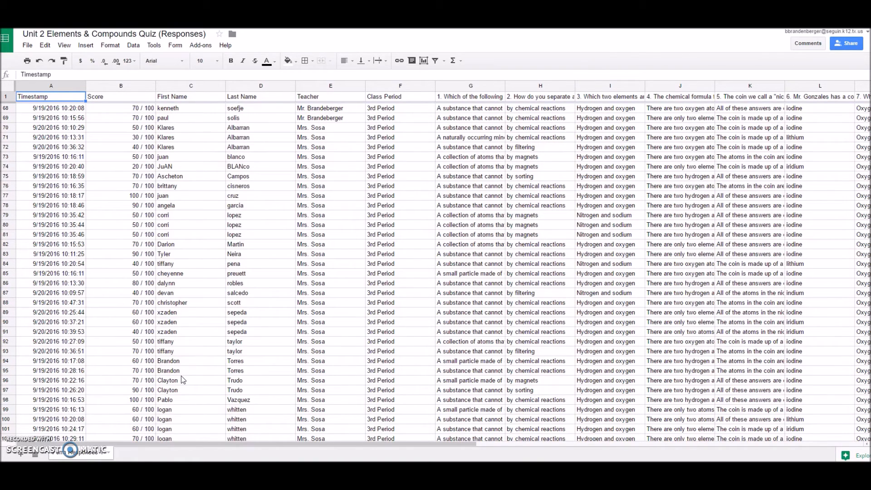
{"action": "scroll", "coordinate": [181, 375], "scroll_direction": "up", "scroll_amount": 6}
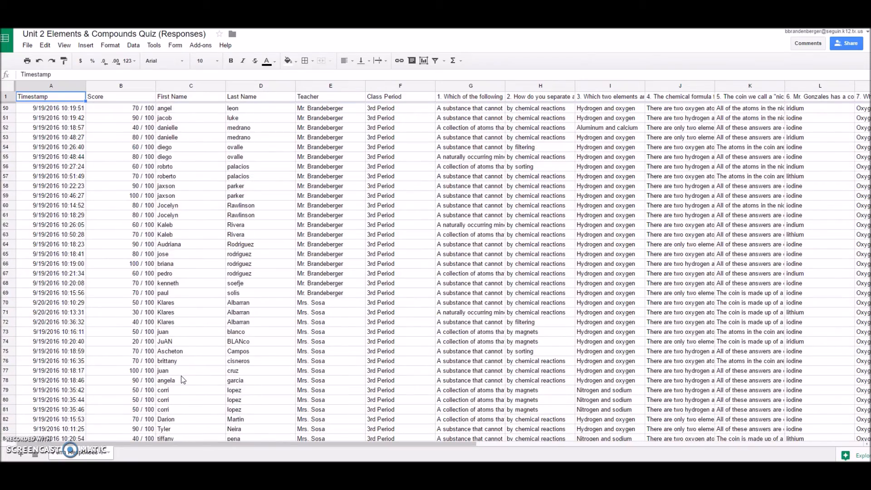
{"action": "scroll", "coordinate": [181, 376], "scroll_direction": "up", "scroll_amount": 16}
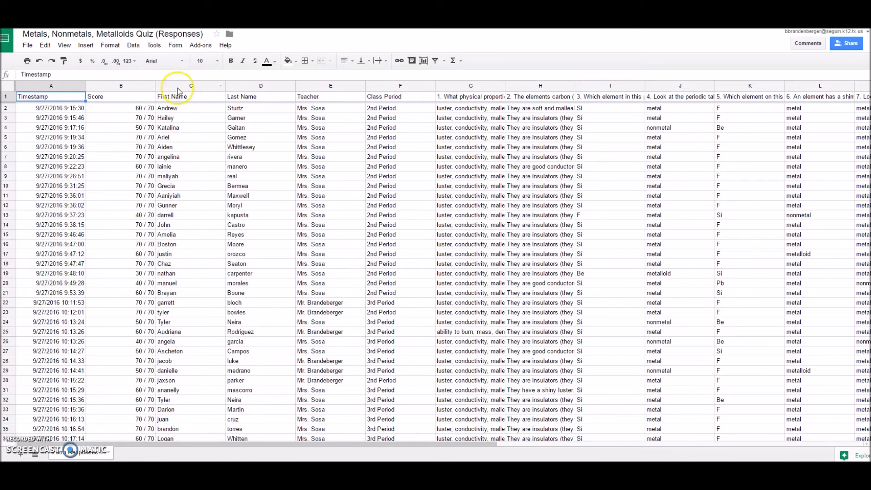
- Look through the unsorted rows of the Metals, Nonmetals, Metalloids Quiz (Responses) spreadsheet, checking the order of teachers and class periods
{"action": "scroll", "coordinate": [327, 241], "scroll_direction": "down", "scroll_amount": 3}
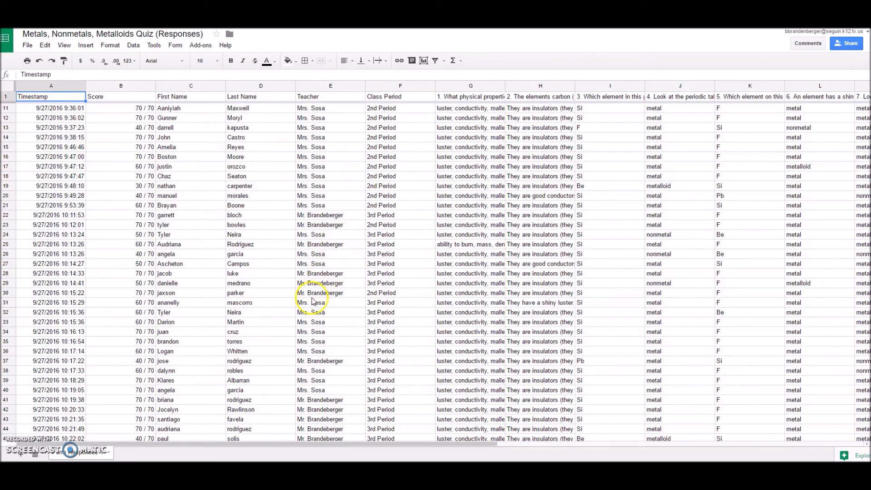
{"action": "scroll", "coordinate": [319, 357], "scroll_direction": "down", "scroll_amount": 1}
{"action": "scroll", "coordinate": [319, 357], "scroll_direction": "down", "scroll_amount": 6}
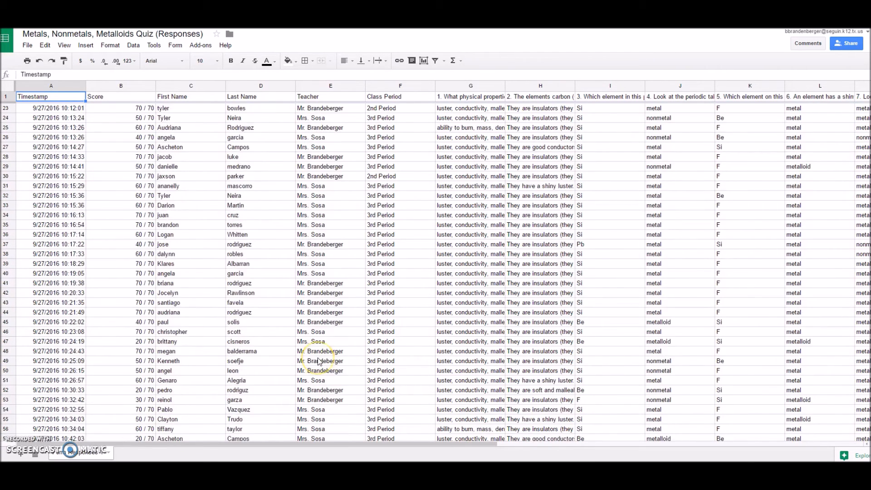
{"action": "scroll", "coordinate": [319, 358], "scroll_direction": "up", "scroll_amount": 10}
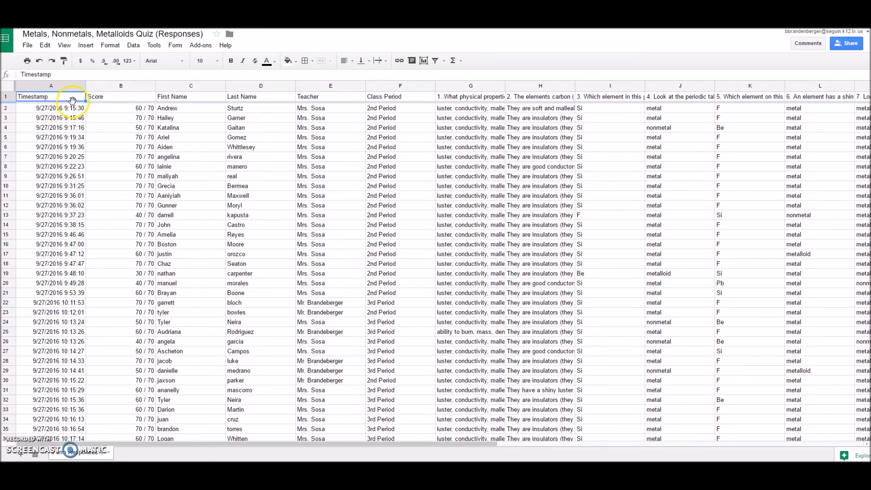
- Set up a range sort of the whole sheet with a header row, ordered first by Class Period A → Z
{"action": "left_click", "coordinate": [6, 86]}
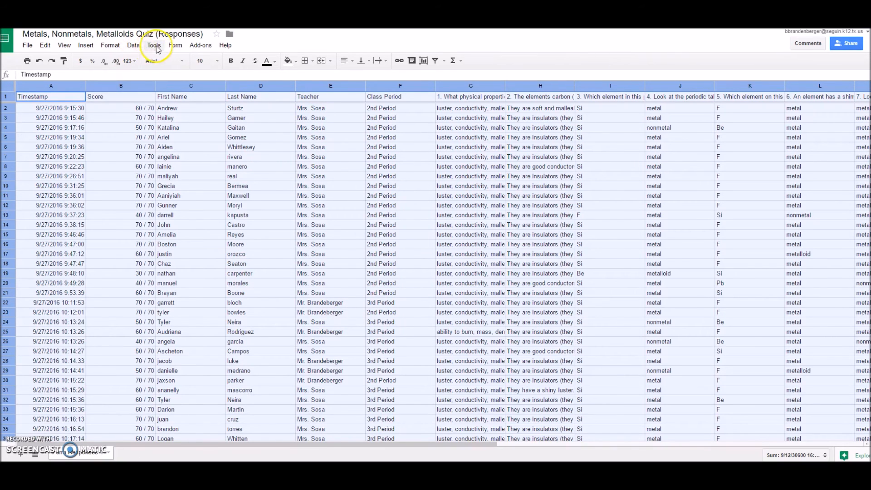
{"action": "left_click", "coordinate": [134, 46]}
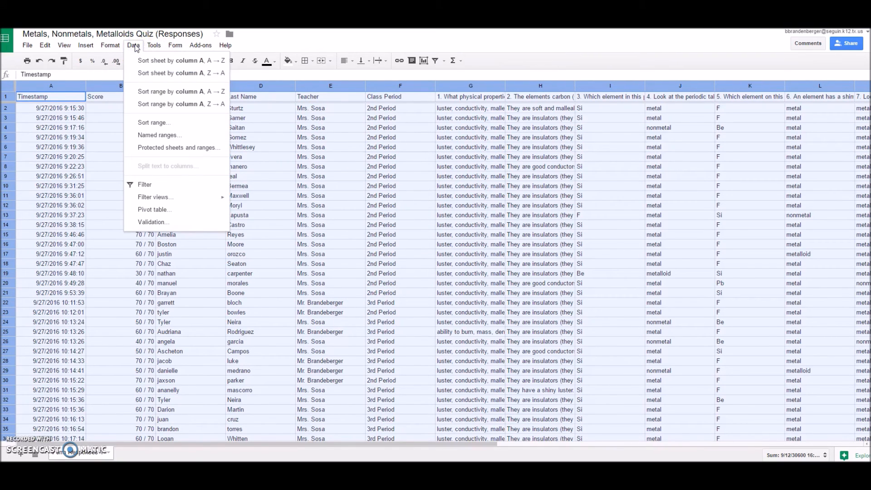
{"action": "left_click", "coordinate": [162, 124]}
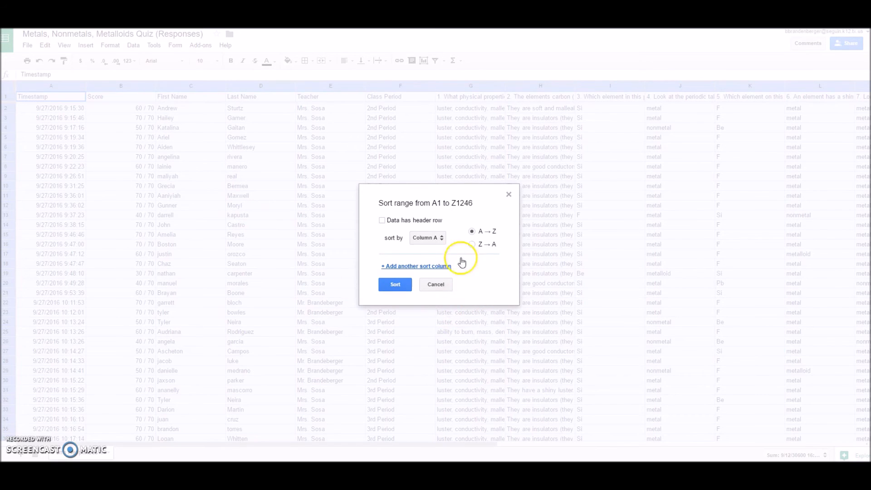
{"action": "left_click", "coordinate": [382, 220]}
{"action": "left_click", "coordinate": [445, 240]}
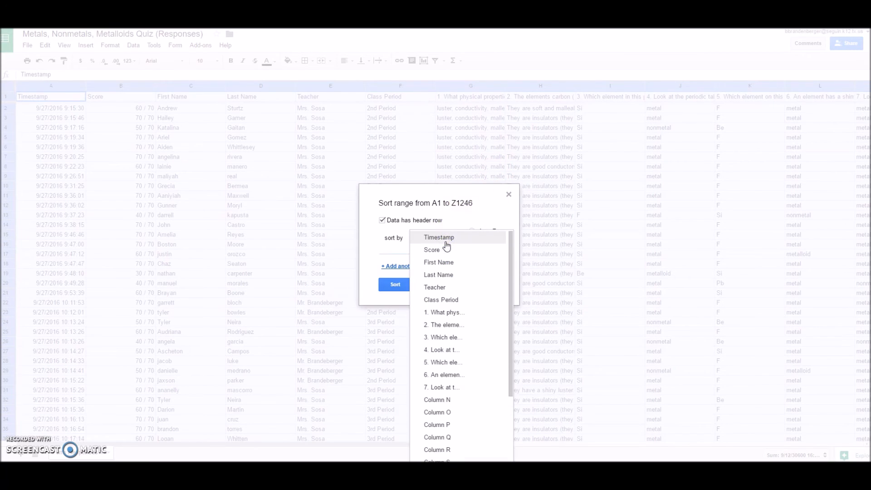
{"action": "left_click", "coordinate": [447, 300]}
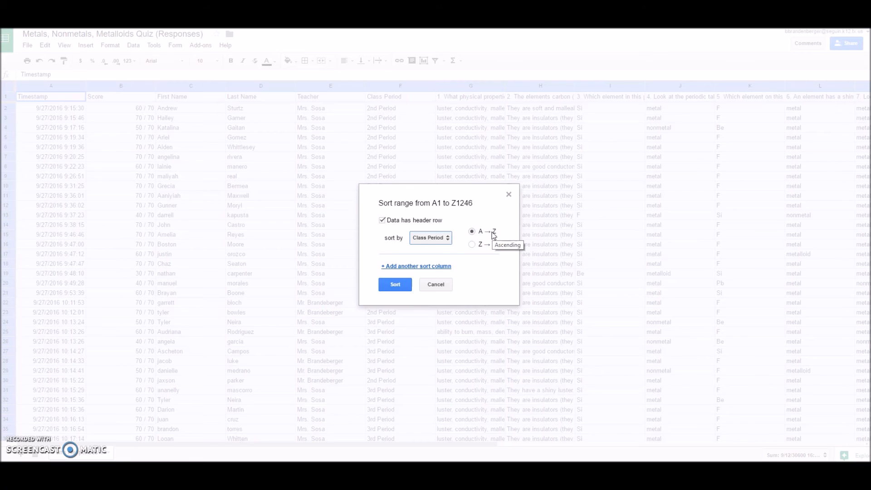
- Add Teacher and Last Name, both A → Z, as the second and third sort columns
{"action": "left_click", "coordinate": [446, 267]}
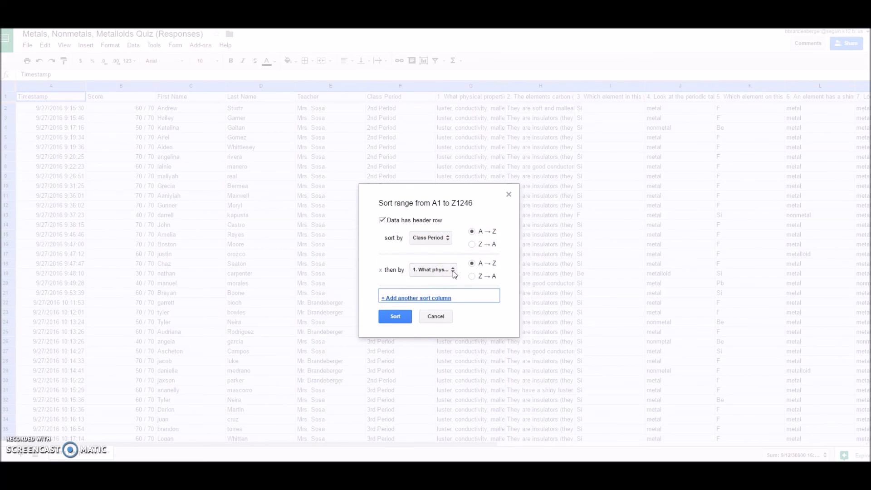
{"action": "left_click", "coordinate": [453, 271]}
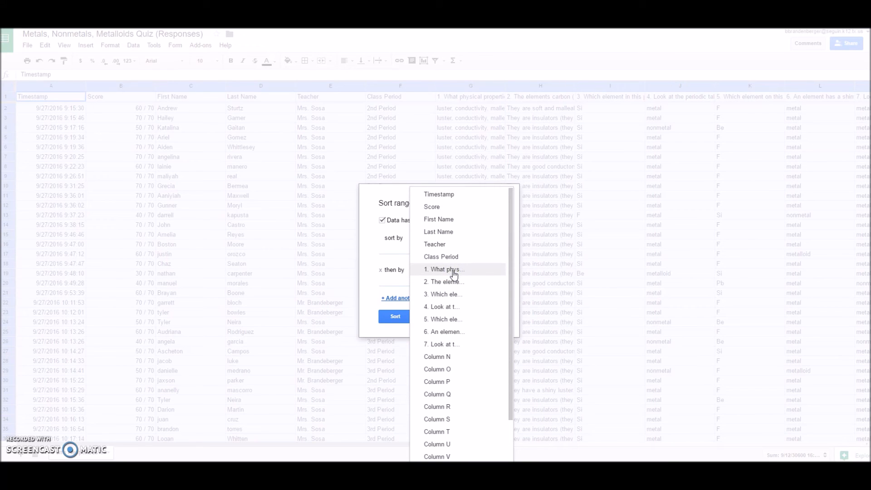
{"action": "left_click", "coordinate": [451, 245]}
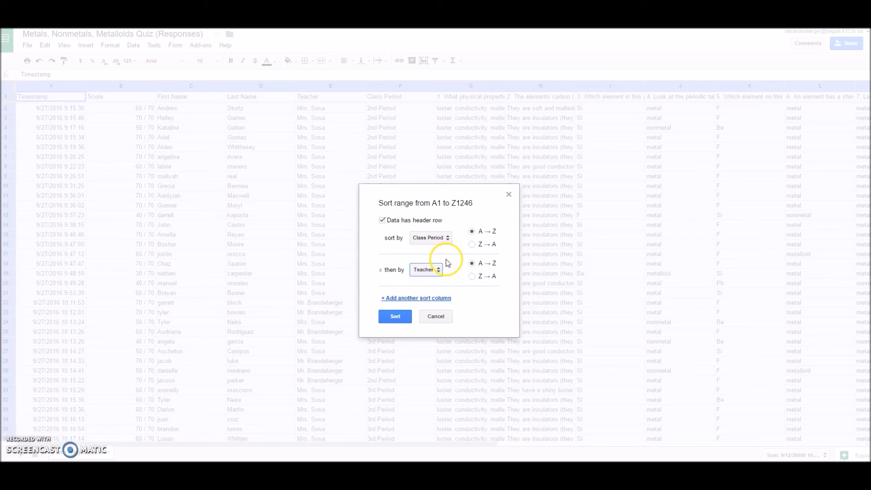
{"action": "left_click", "coordinate": [431, 298]}
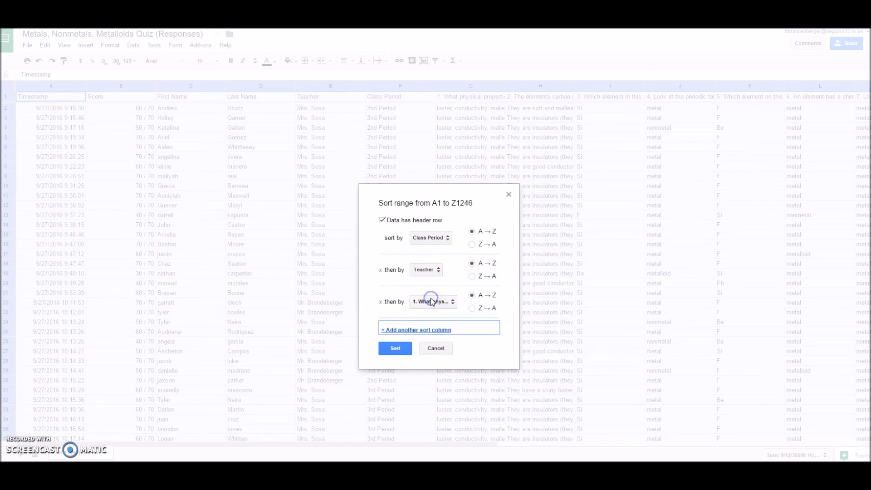
{"action": "left_click", "coordinate": [453, 302]}
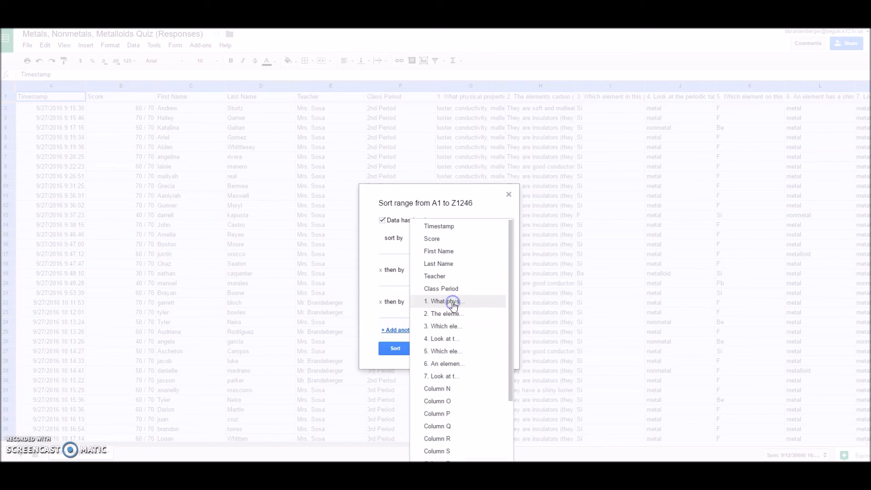
{"action": "left_click", "coordinate": [453, 264]}
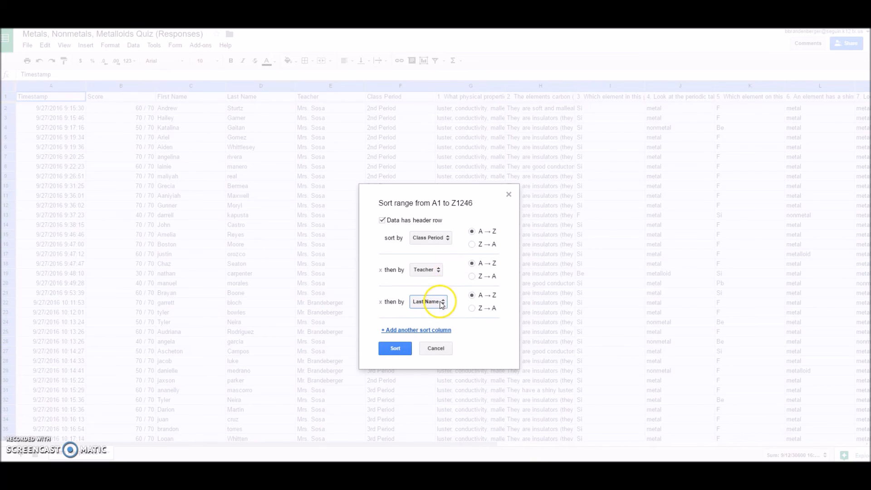
- Add First Name A → Z as the fourth sort column and sort the responses
{"action": "left_click", "coordinate": [437, 330]}
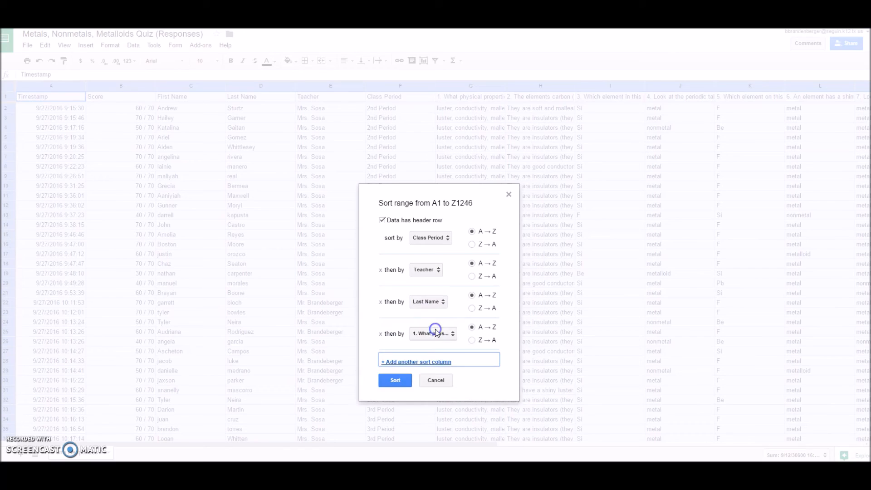
{"action": "left_click", "coordinate": [453, 335]}
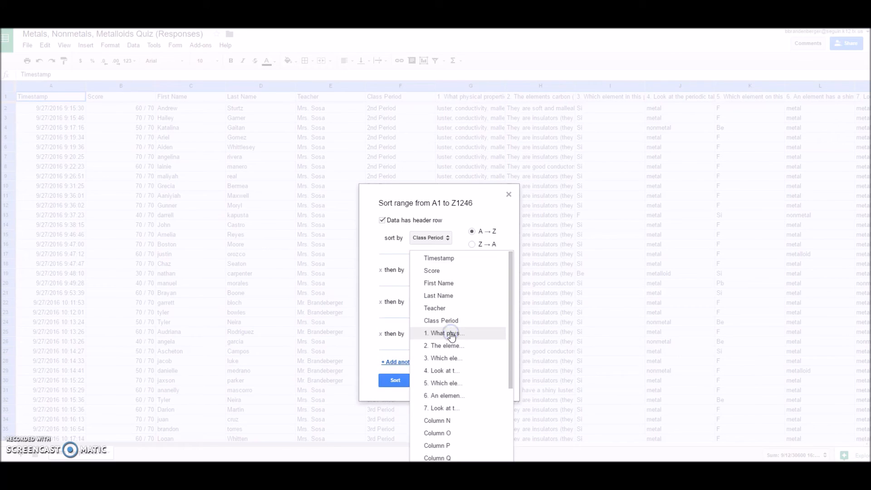
{"action": "left_click", "coordinate": [450, 283]}
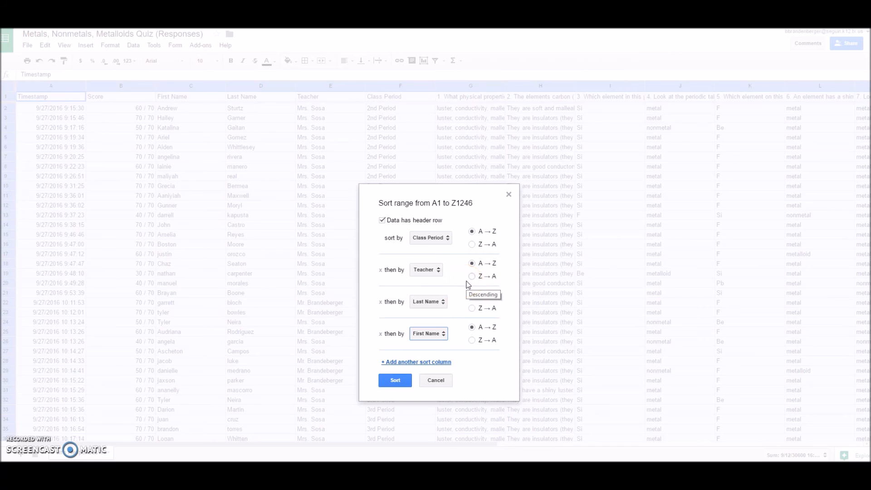
{"action": "left_click", "coordinate": [445, 243]}
{"action": "left_click", "coordinate": [405, 382]}
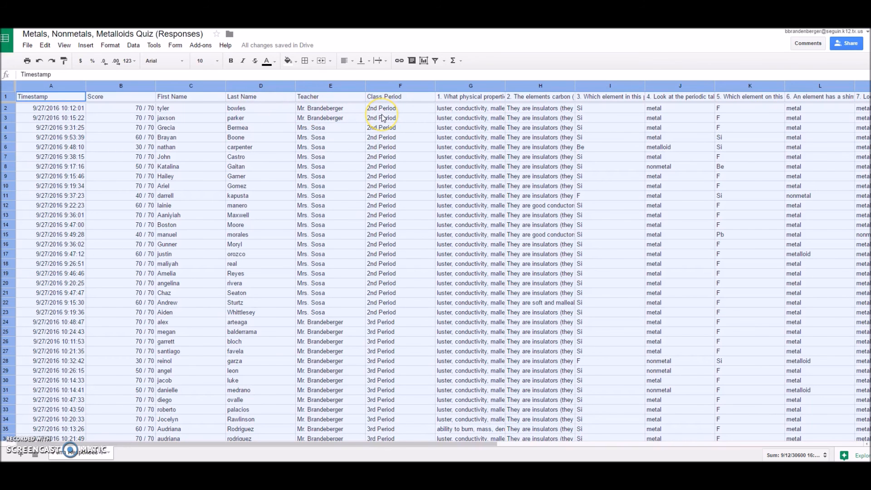
- Examine the sorted quiz responses by class period, teacher and student name from 2nd through 6th Period, and return to the first rows
{"action": "scroll", "coordinate": [394, 218], "scroll_direction": "down", "scroll_amount": 4}
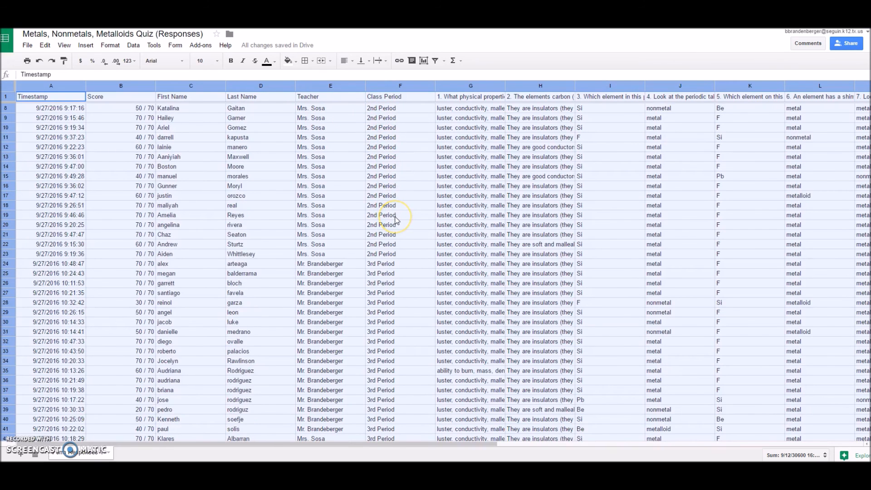
{"action": "scroll", "coordinate": [396, 220], "scroll_direction": "down", "scroll_amount": 9}
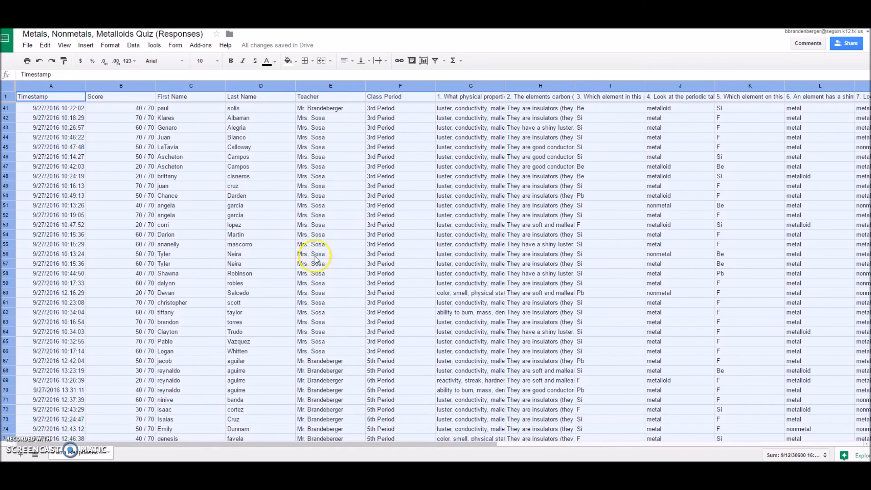
{"action": "scroll", "coordinate": [318, 284], "scroll_direction": "down", "scroll_amount": 1}
{"action": "scroll", "coordinate": [318, 289], "scroll_direction": "down", "scroll_amount": 2}
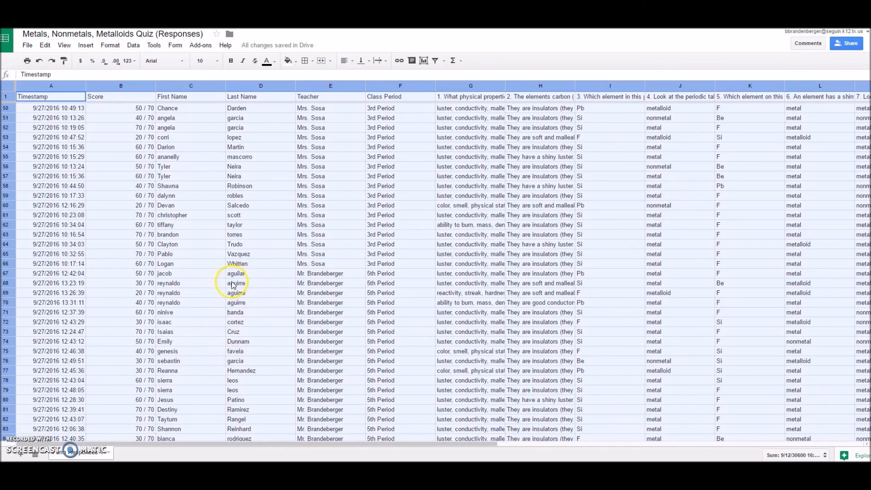
{"action": "scroll", "coordinate": [233, 338], "scroll_direction": "down", "scroll_amount": 1}
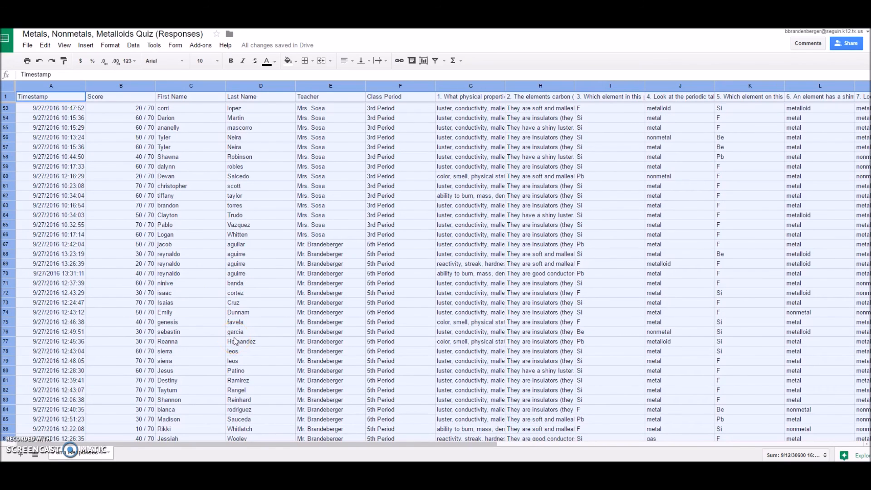
{"action": "scroll", "coordinate": [234, 340], "scroll_direction": "down", "scroll_amount": 12}
{"action": "scroll", "coordinate": [235, 340], "scroll_direction": "down", "scroll_amount": 2}
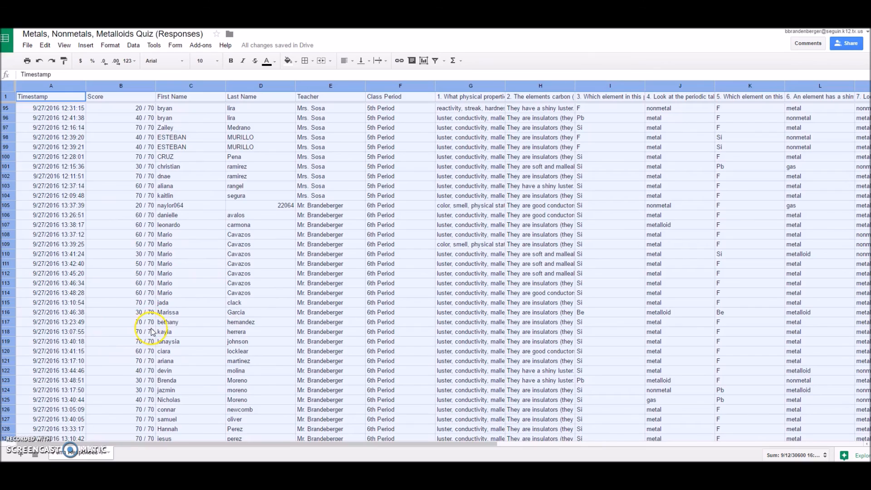
{"action": "scroll", "coordinate": [151, 331], "scroll_direction": "up", "scroll_amount": 12}
{"action": "scroll", "coordinate": [151, 331], "scroll_direction": "up", "scroll_amount": 19}
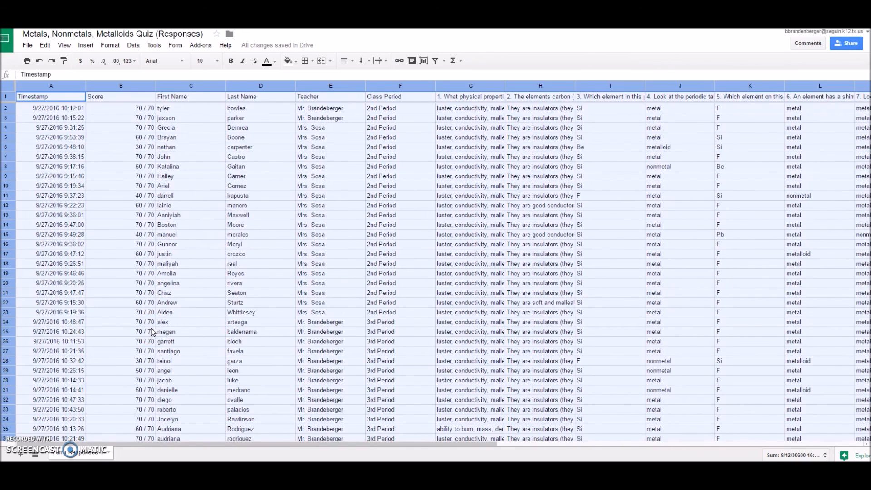